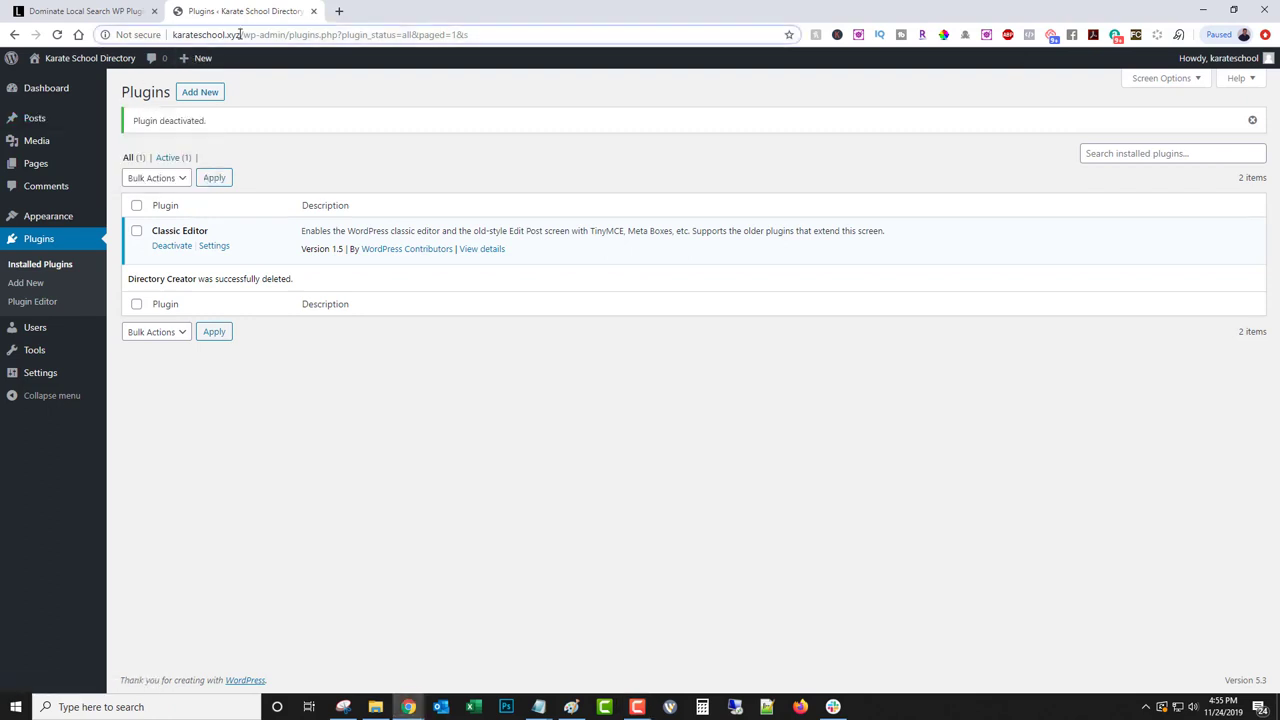
Step: Check the live site's front page, then the empty Posts and Pages lists
{"action": "left_click_drag", "start_coordinate": [240, 34], "coordinate": [166, 34]}
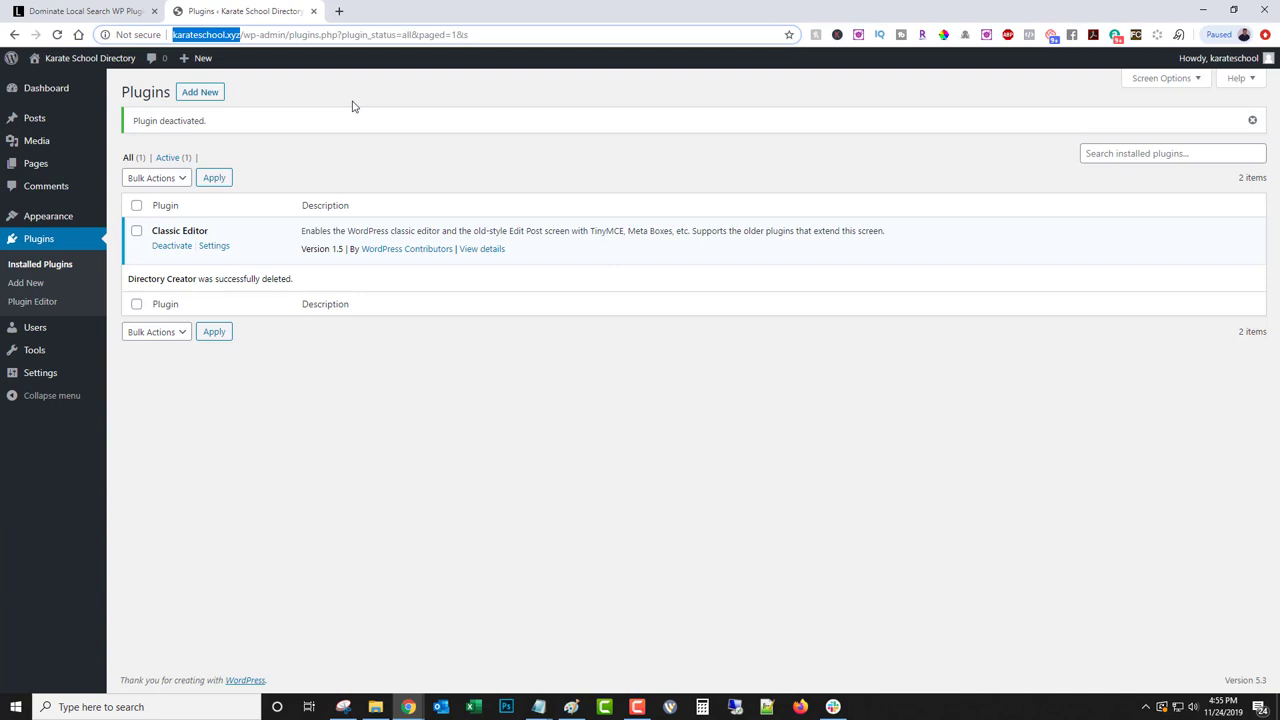
{"action": "left_click", "coordinate": [345, 173]}
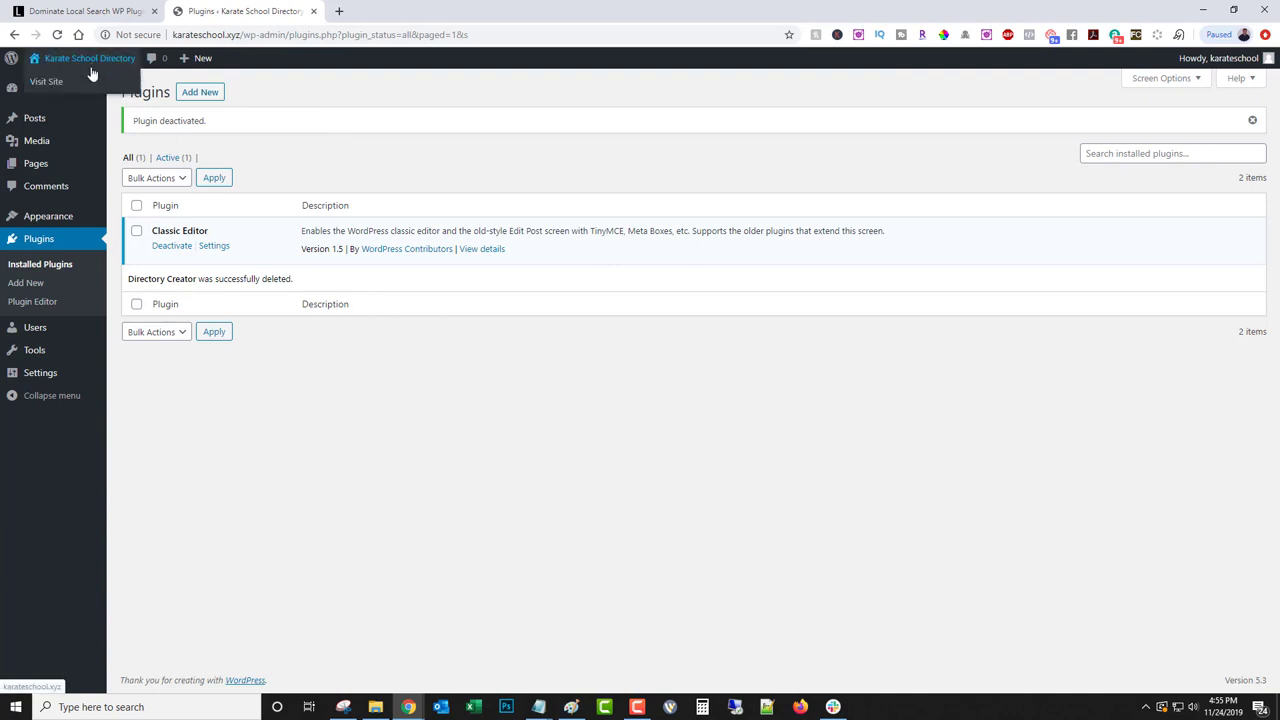
{"action": "middle_click", "coordinate": [80, 80]}
{"action": "left_click", "coordinate": [371, 11]}
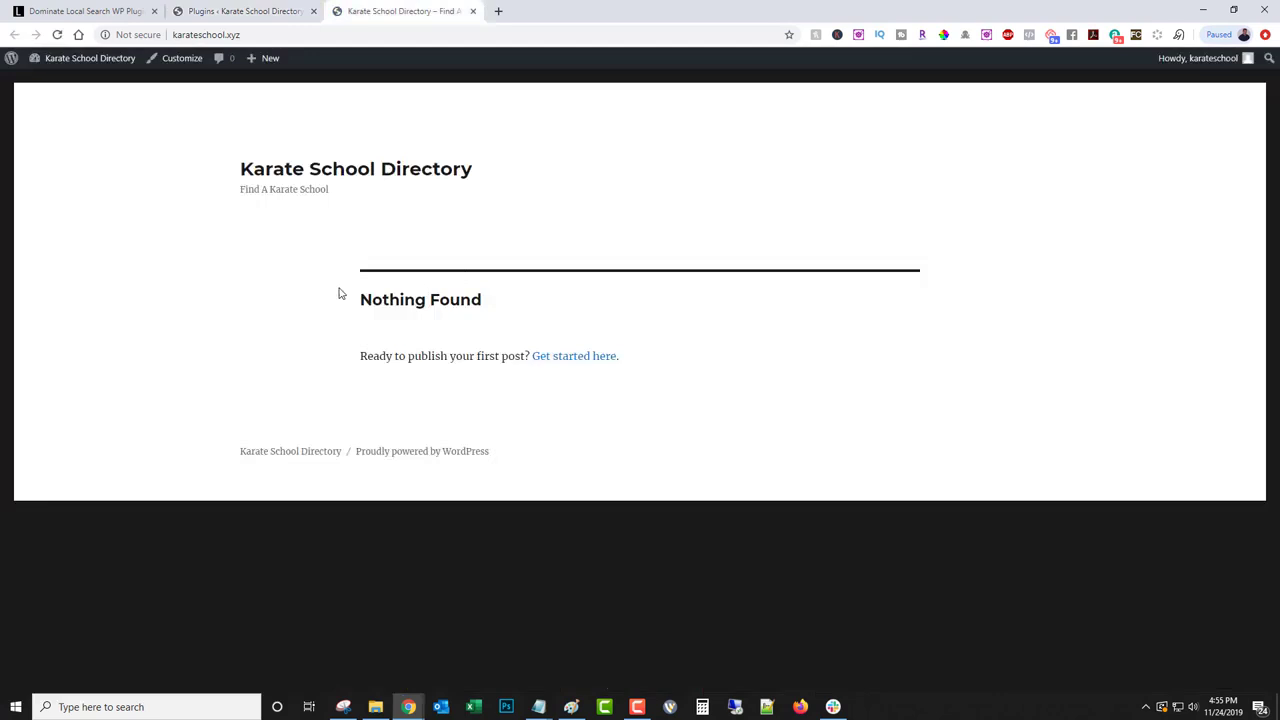
{"action": "left_click", "coordinate": [473, 11]}
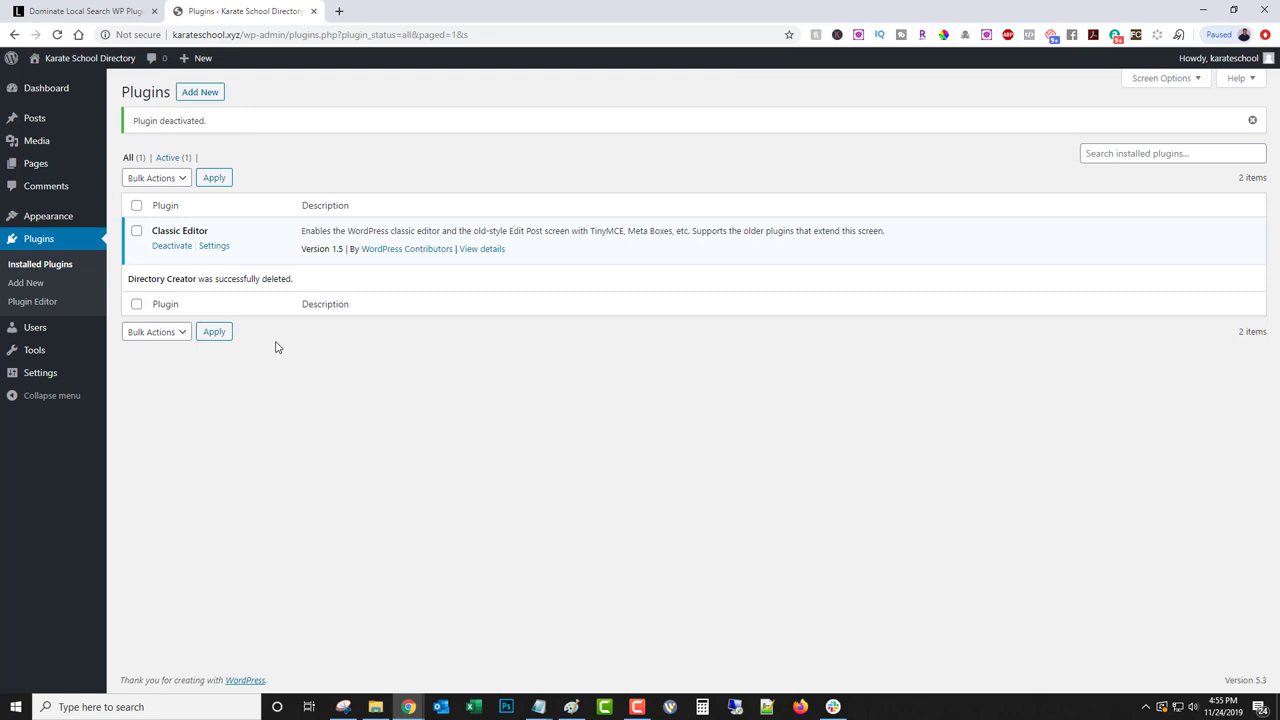
{"action": "left_click", "coordinate": [49, 117]}
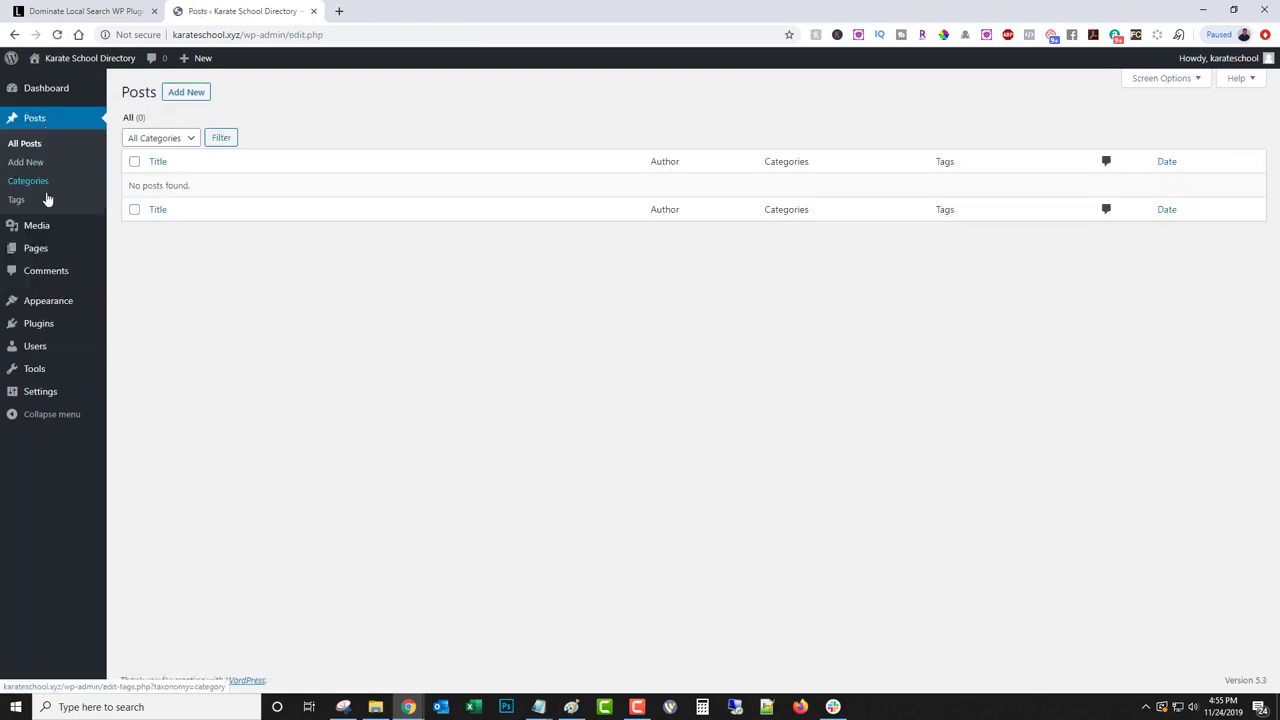
{"action": "left_click", "coordinate": [49, 248]}
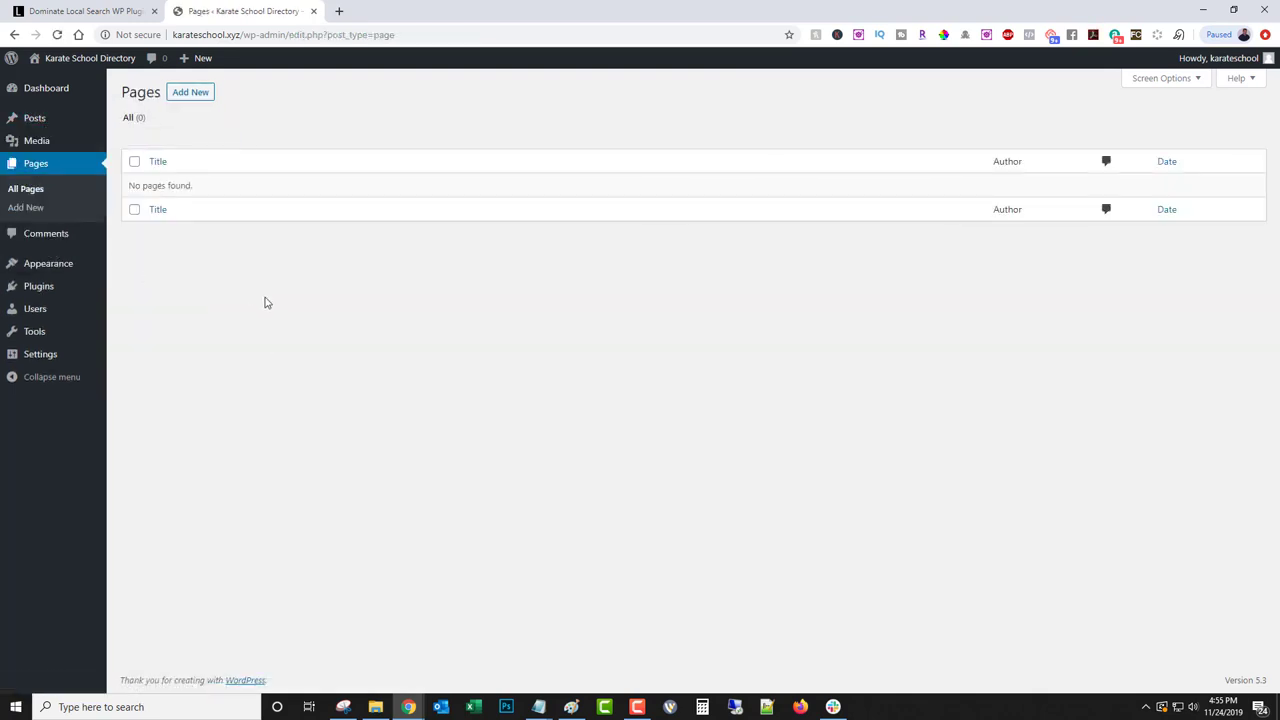
Step: Upload and install directory_creator.zip, activate it, and bring up the Create a Directory form
{"action": "mouse_move", "coordinate": [60, 291]}
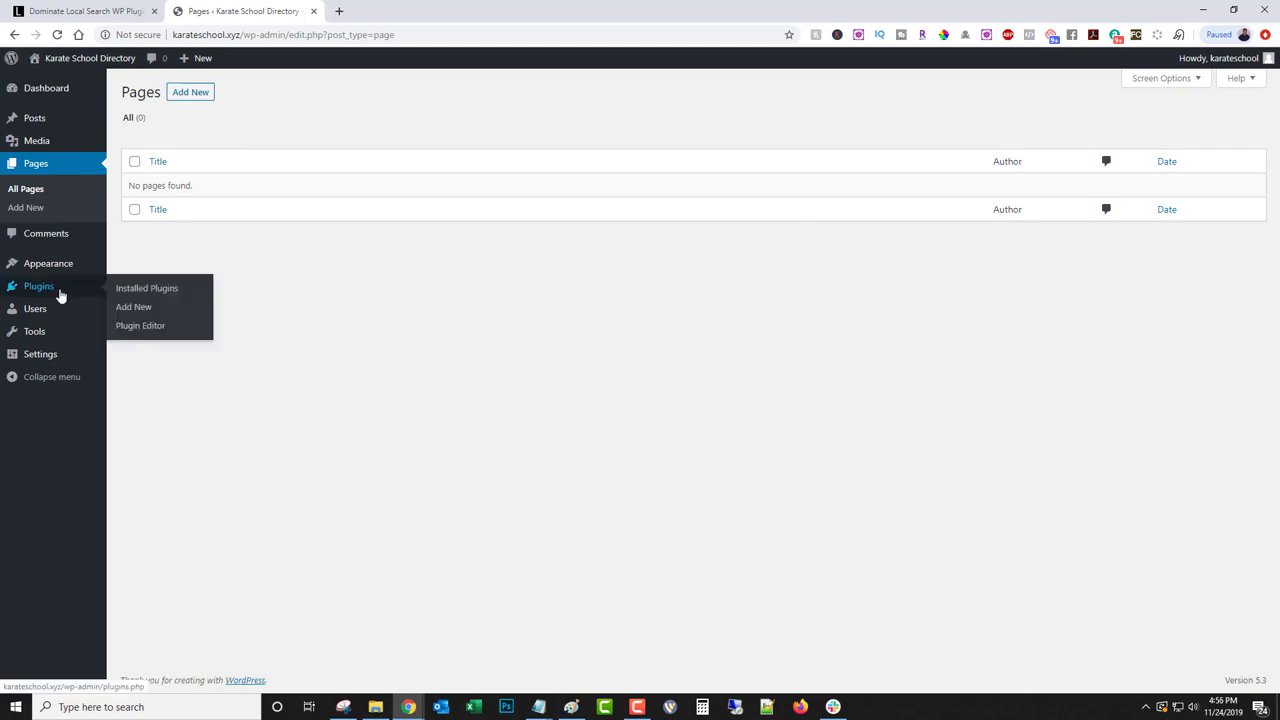
{"action": "left_click", "coordinate": [152, 310]}
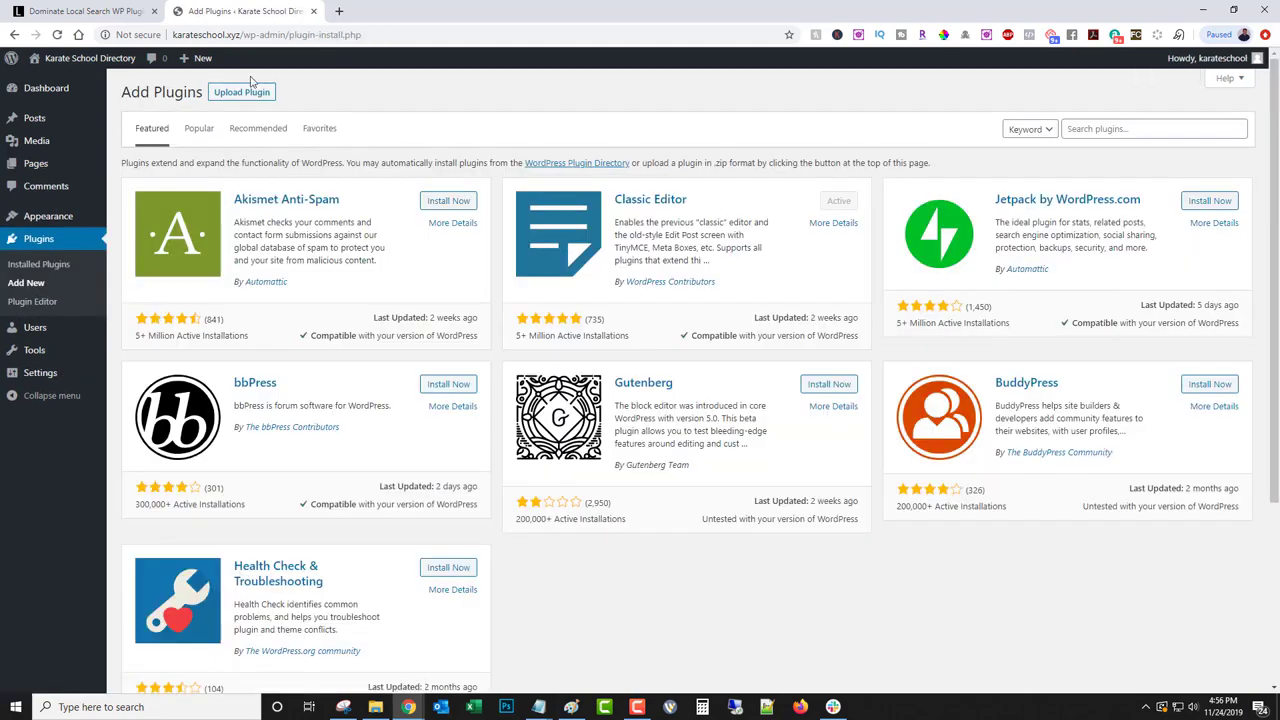
{"action": "left_click", "coordinate": [250, 92]}
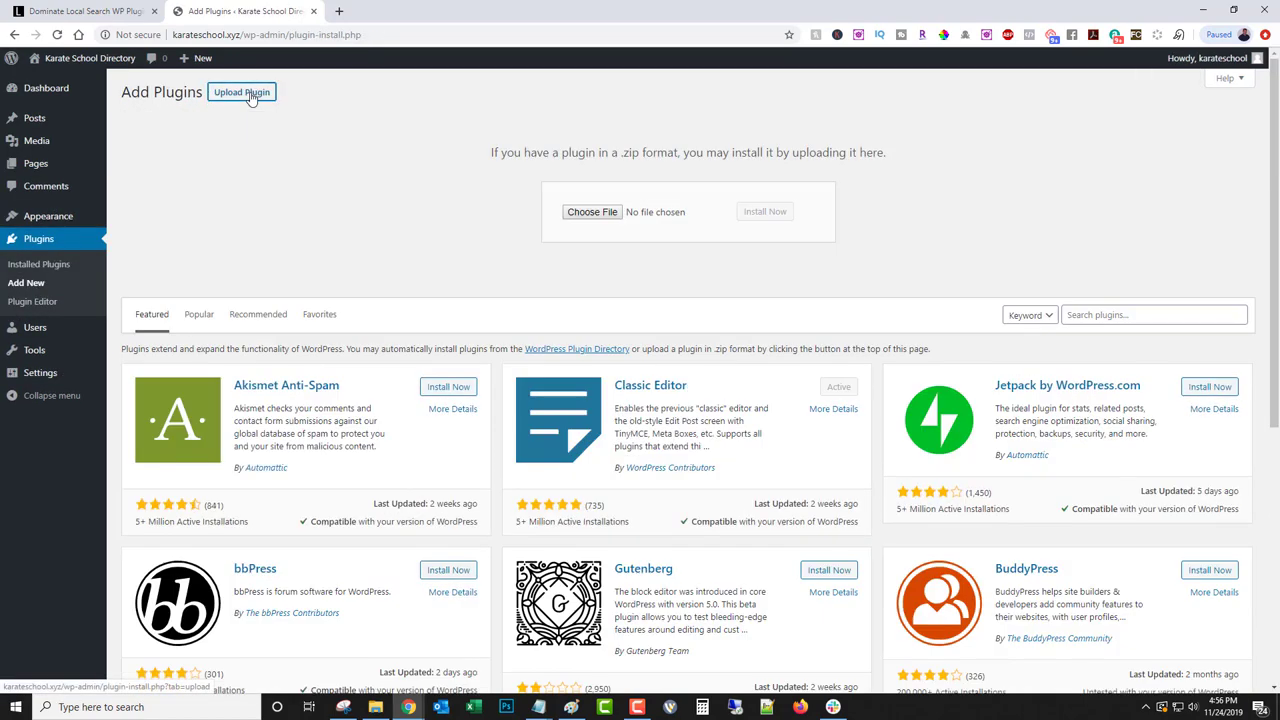
{"action": "left_click", "coordinate": [601, 213]}
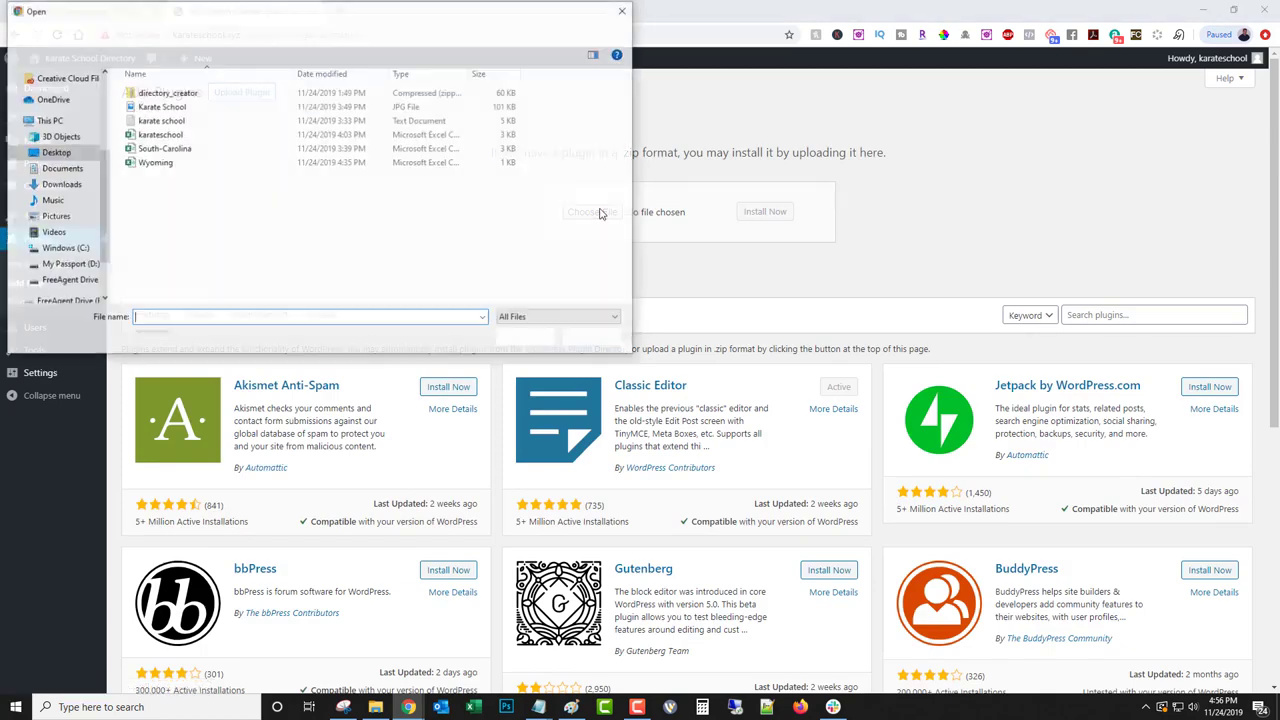
{"action": "double_click", "coordinate": [196, 96]}
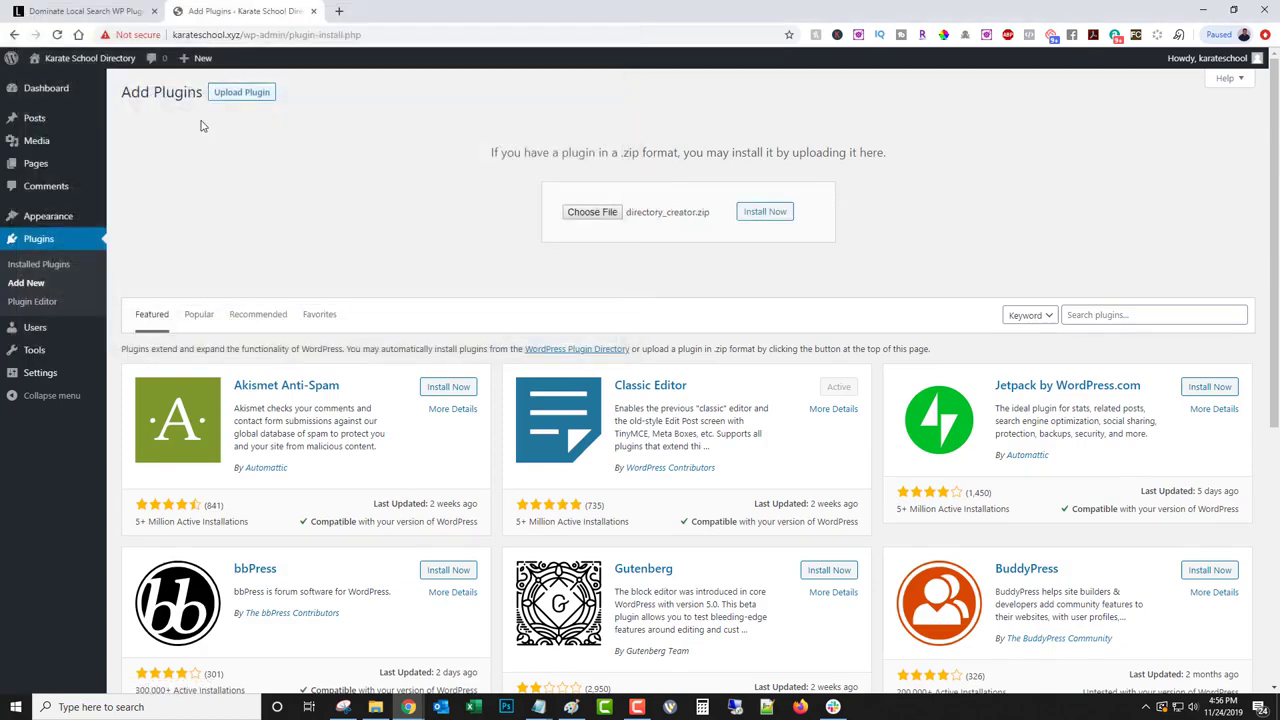
{"action": "left_click", "coordinate": [755, 213]}
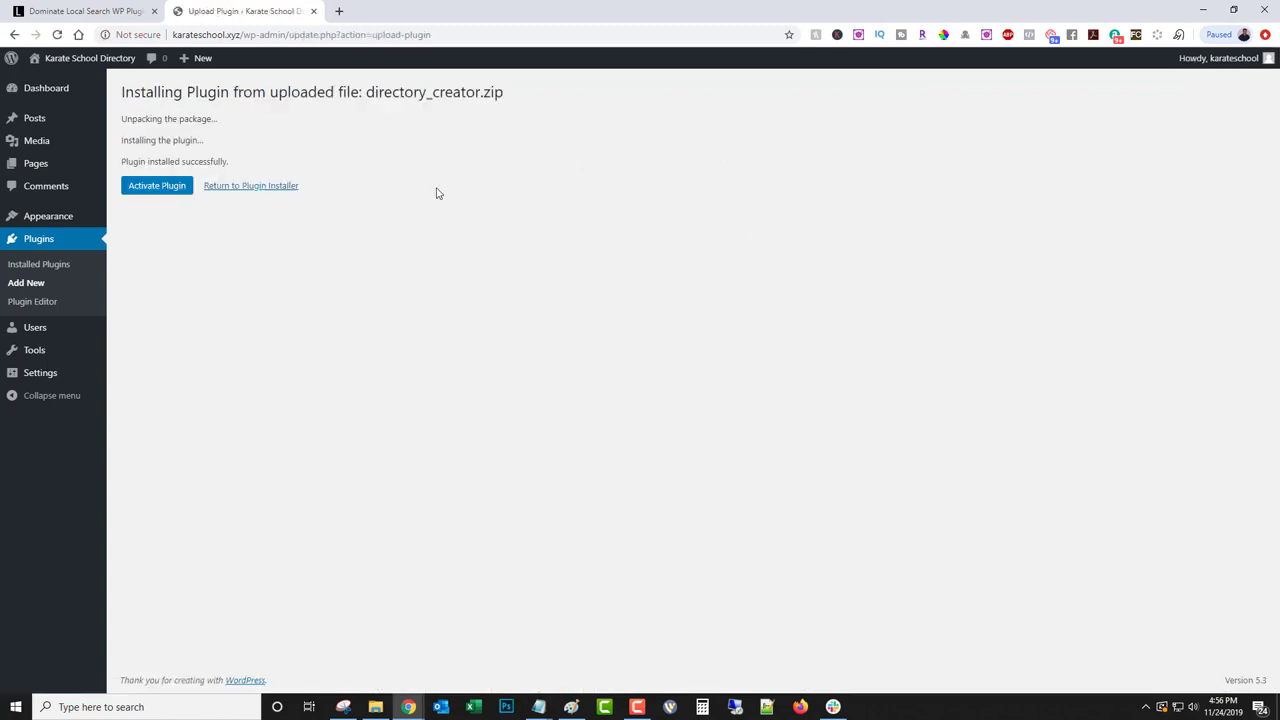
{"action": "left_click", "coordinate": [157, 186]}
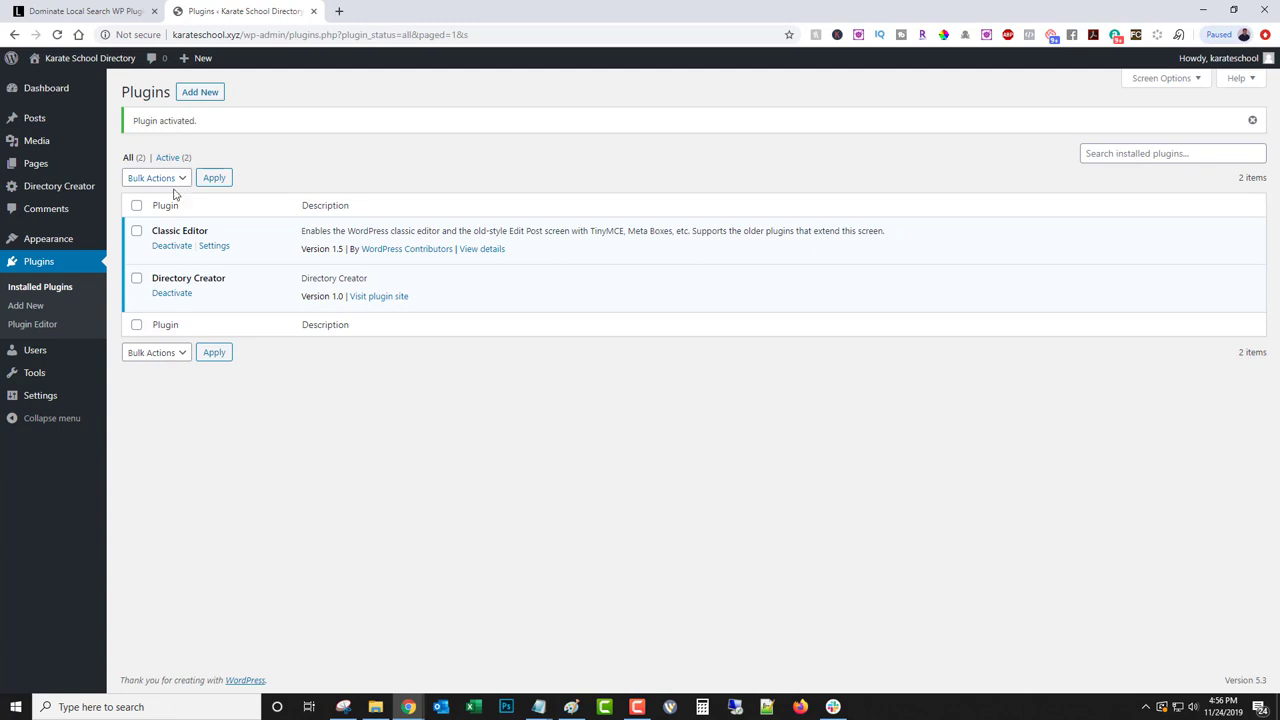
{"action": "left_click", "coordinate": [80, 190]}
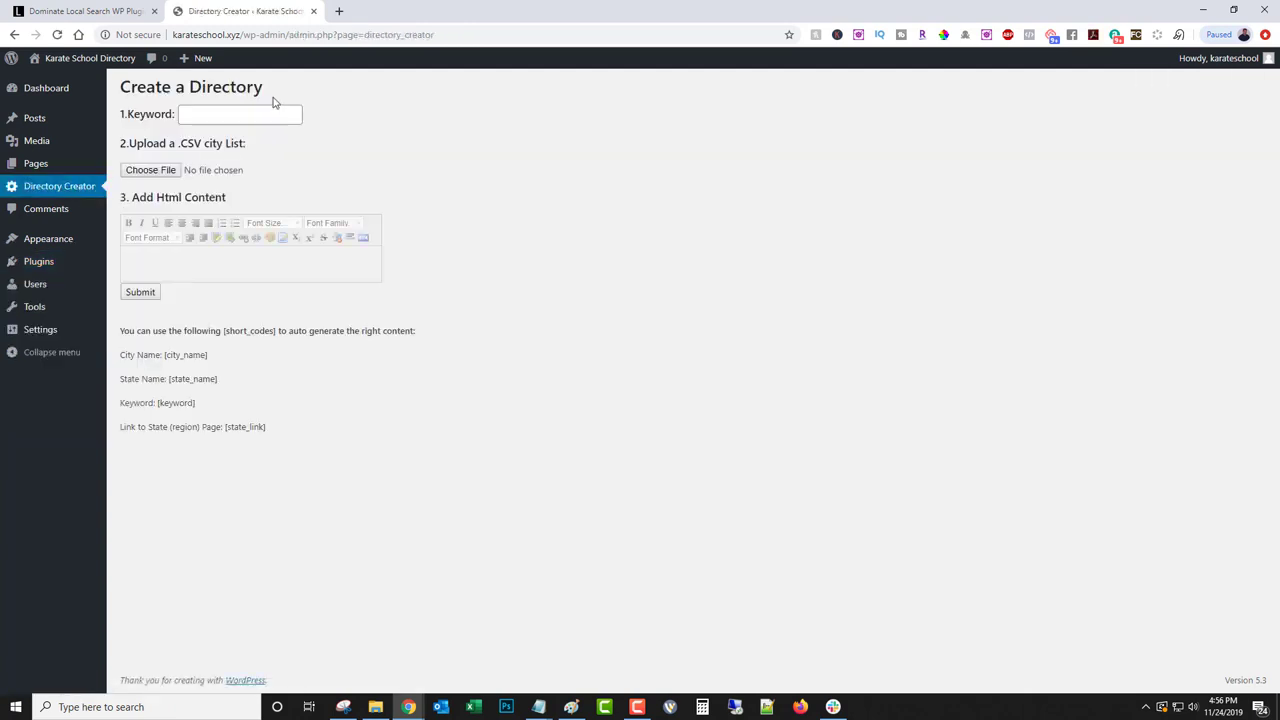
Step: Enter the keyword 'Karate School' and attach South-Carolina.csv as the city list
{"action": "left_click", "coordinate": [233, 118]}
{"action": "type", "text": "Karate School"}
{"action": "left_click", "coordinate": [168, 170]}
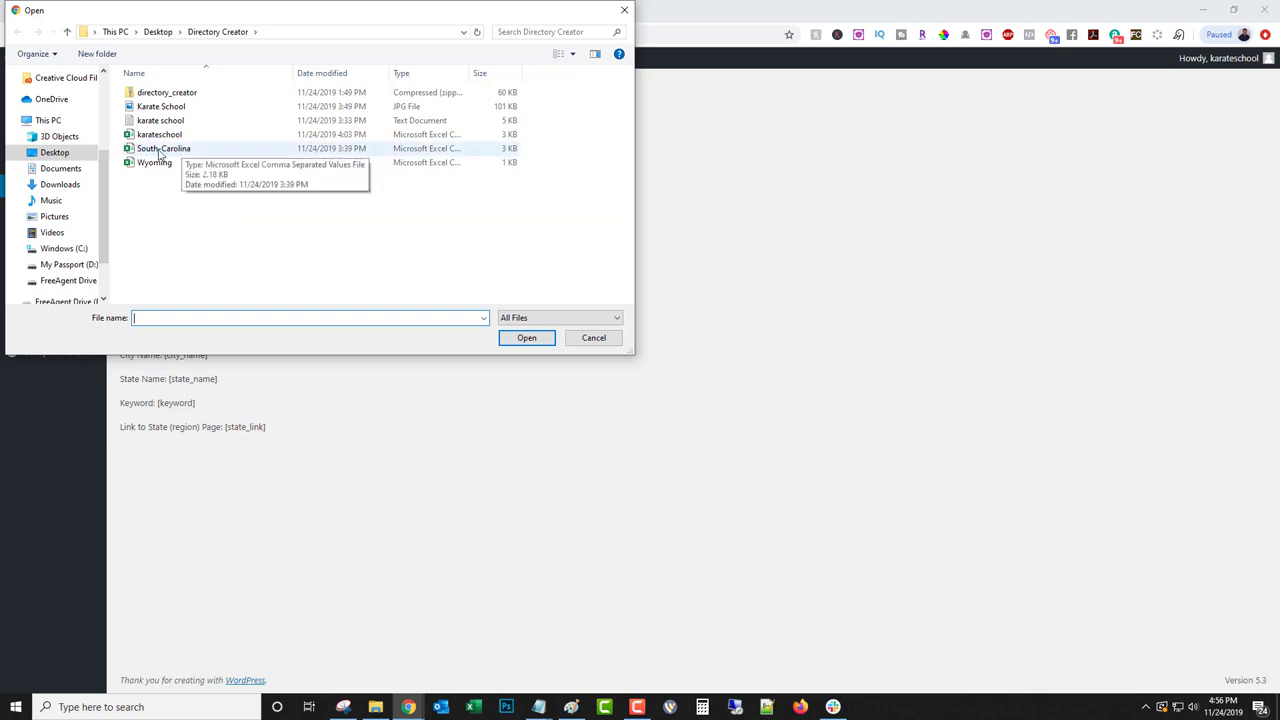
{"action": "double_click", "coordinate": [159, 149]}
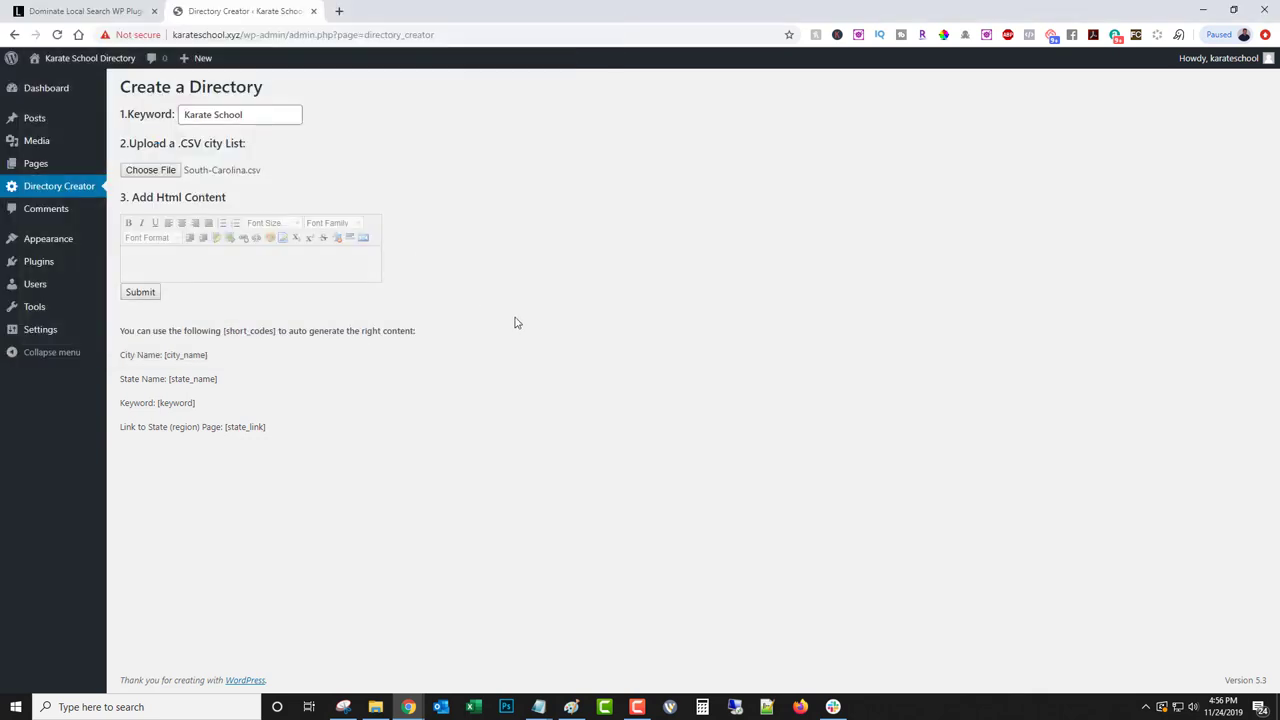
{"action": "left_click", "coordinate": [282, 257]}
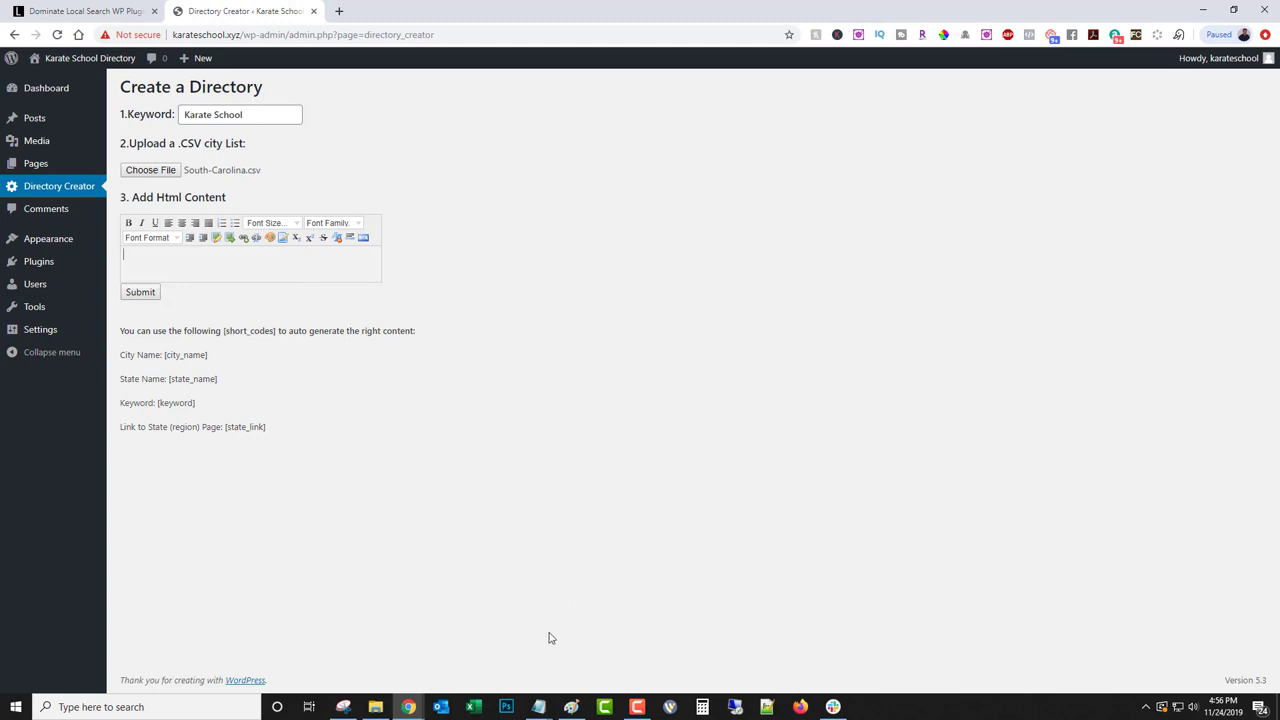
Step: Paste the martial arts article from Notepad into the HTML content editor
{"action": "key", "text": "alt+Tab"}
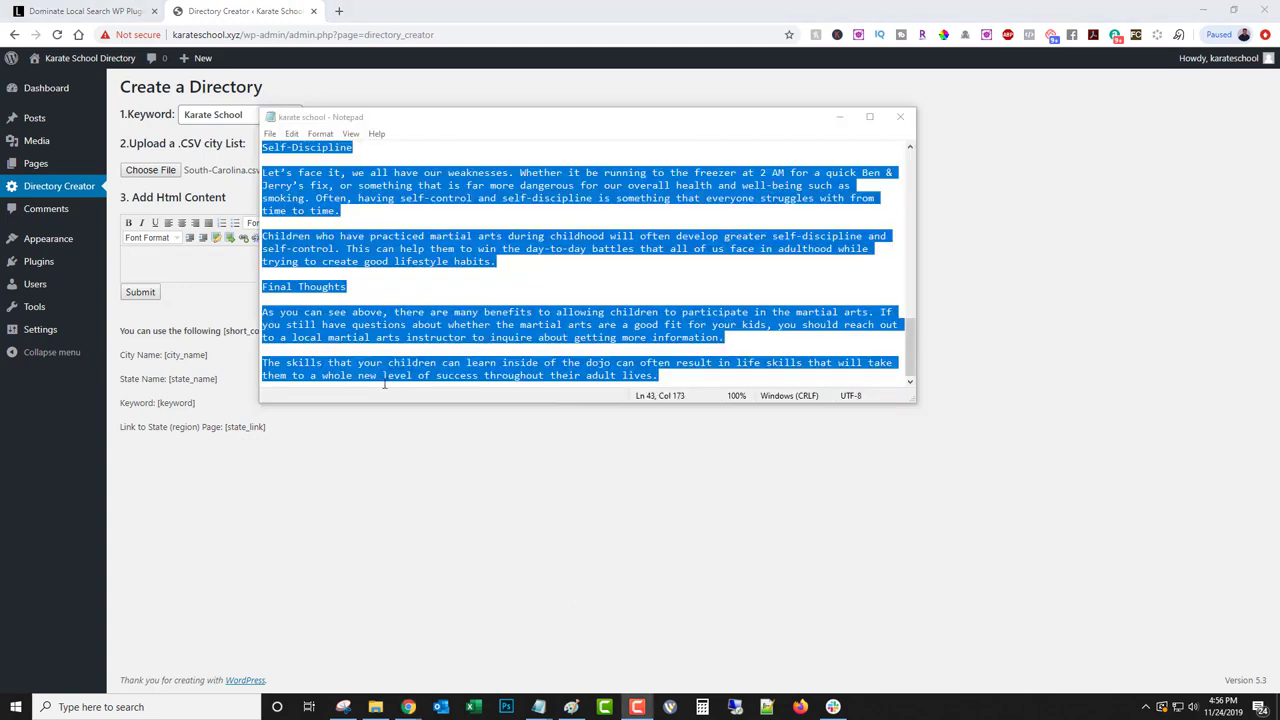
{"action": "key", "text": "alt+Tab"}
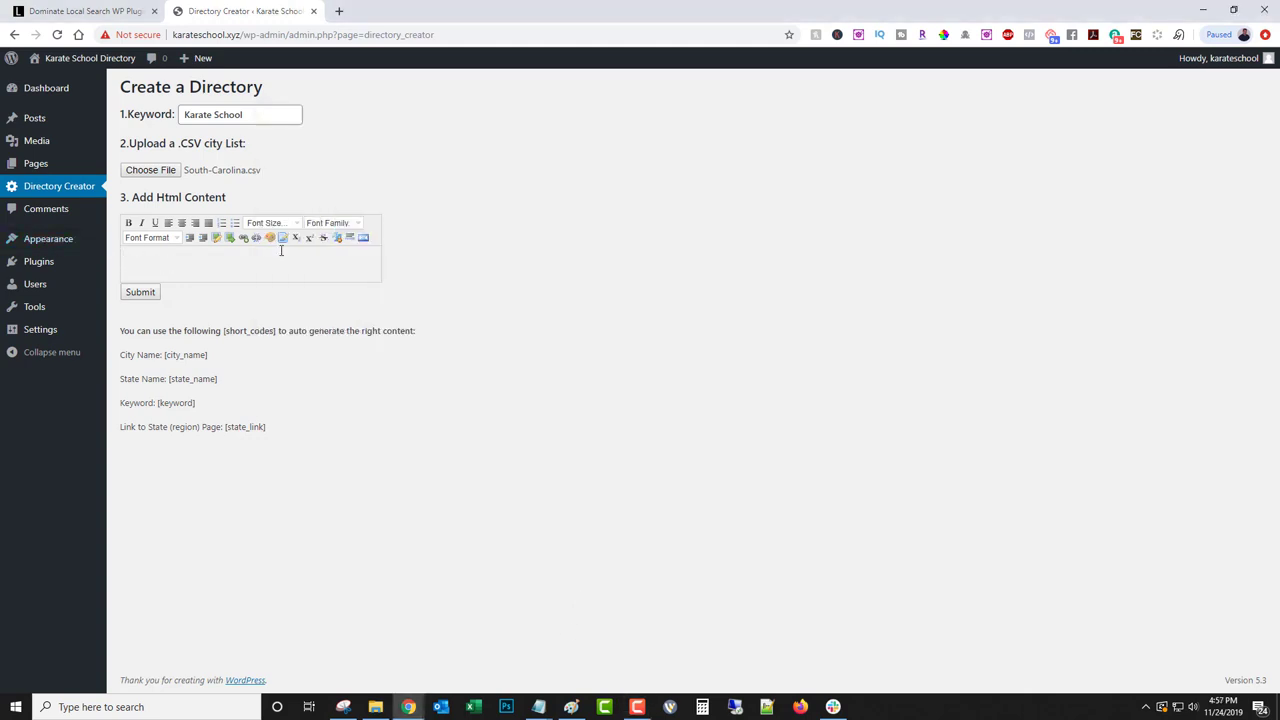
{"action": "key", "text": "ctrl+v"}
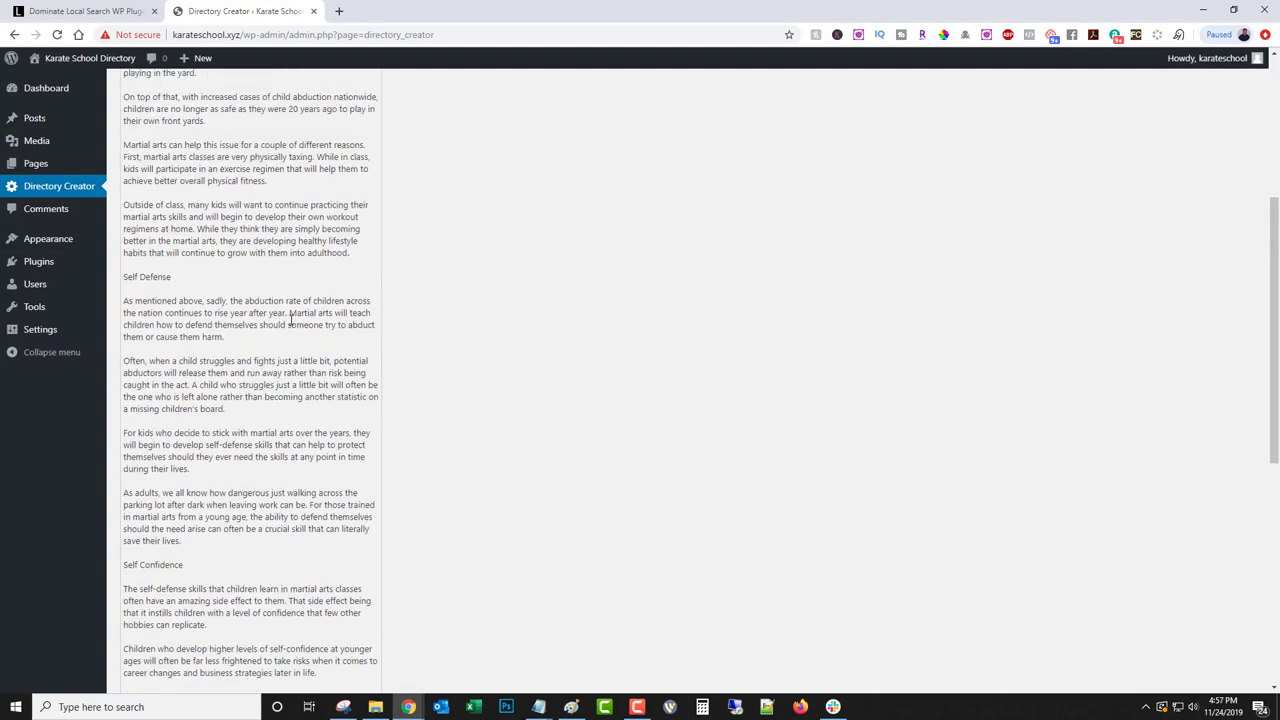
Step: Add a new top line reading '[city_name] Karate School' above the article
{"action": "scroll", "coordinate": [291, 318], "scroll_direction": "up", "scroll_amount": 3}
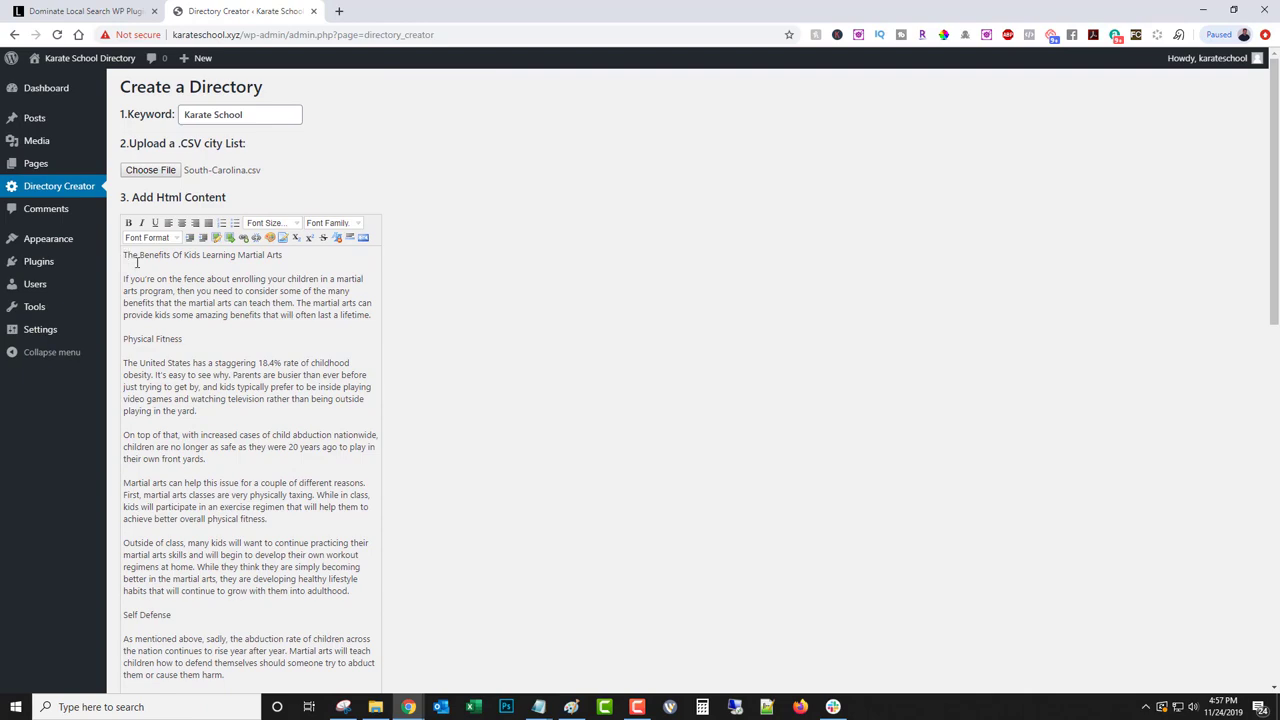
{"action": "key", "text": "Return"}
{"action": "key", "text": "Return"}
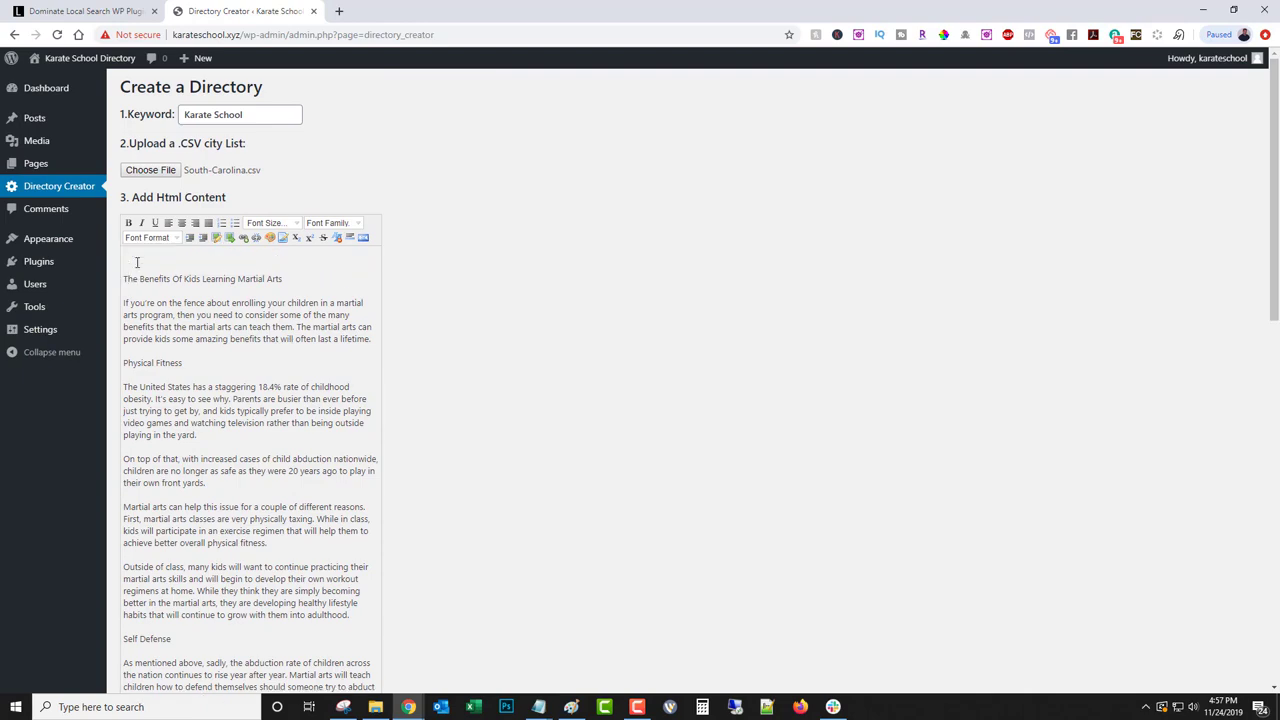
{"action": "scroll", "coordinate": [450, 340], "scroll_direction": "down", "scroll_amount": 12}
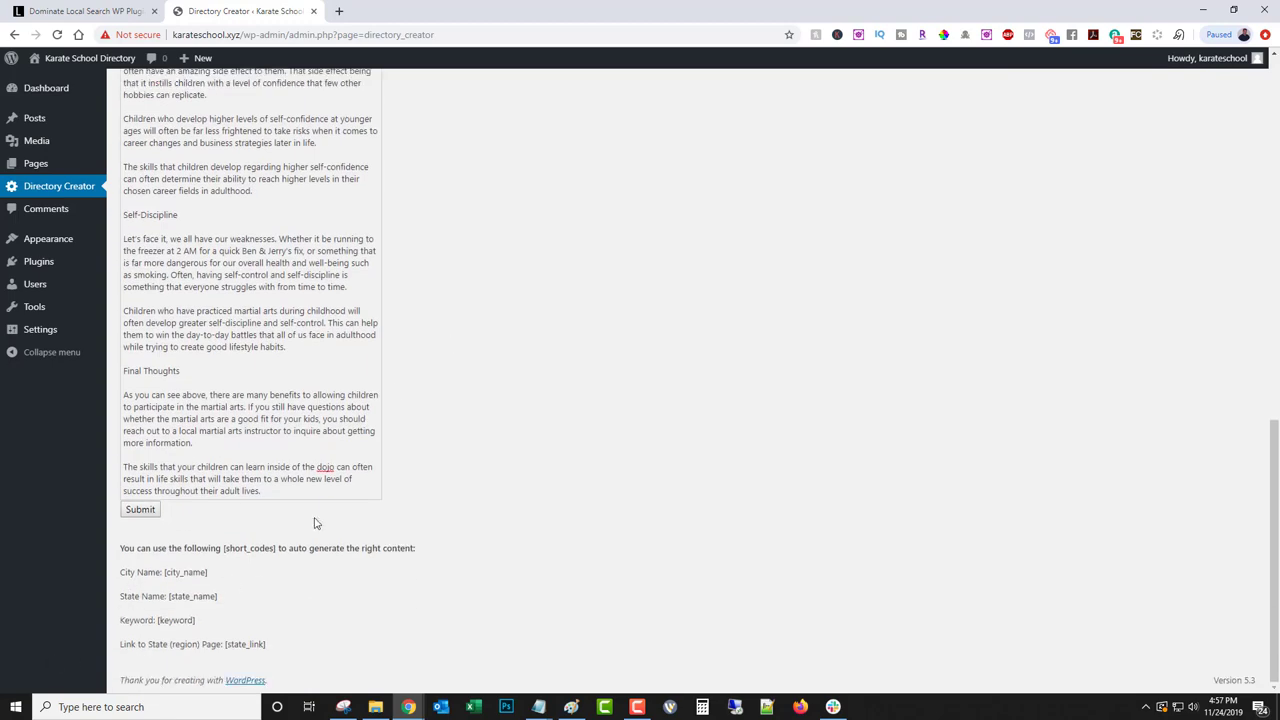
{"action": "left_click_drag", "start_coordinate": [209, 573], "coordinate": [166, 575]}
{"action": "key", "text": "ctrl+c"}
{"action": "scroll", "coordinate": [187, 573], "scroll_direction": "up", "scroll_amount": 12}
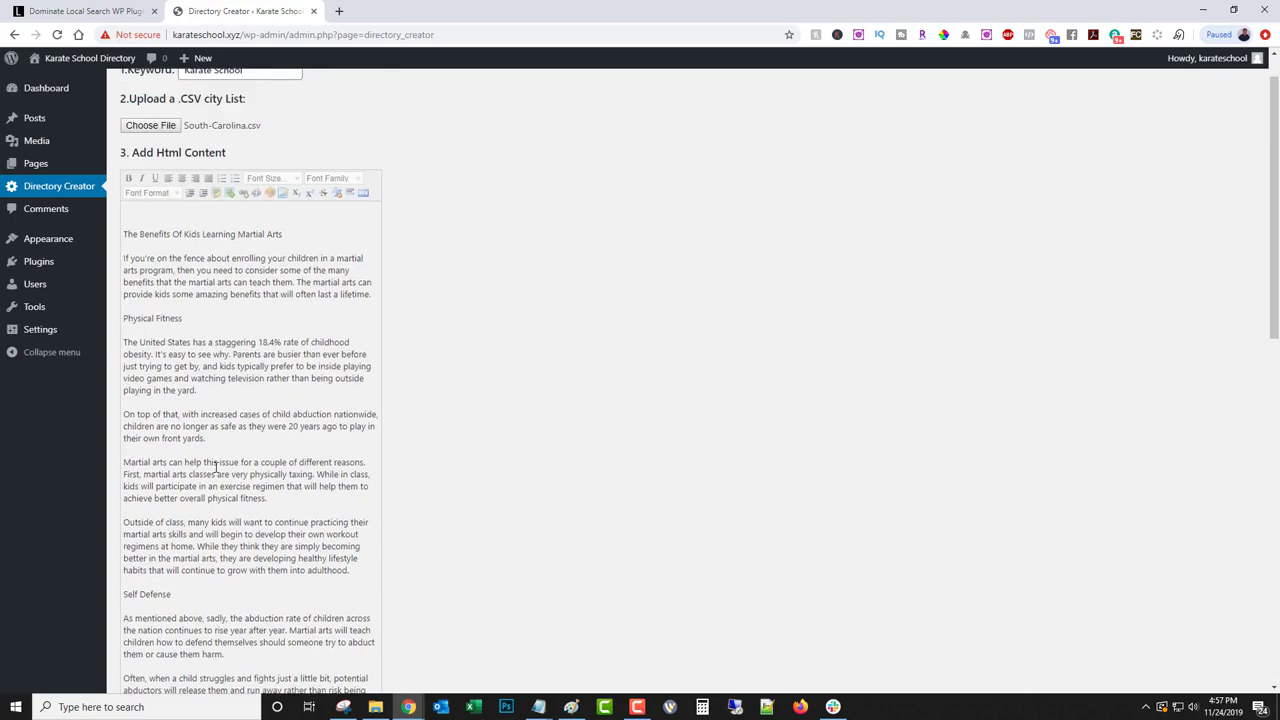
{"action": "left_click", "coordinate": [136, 254]}
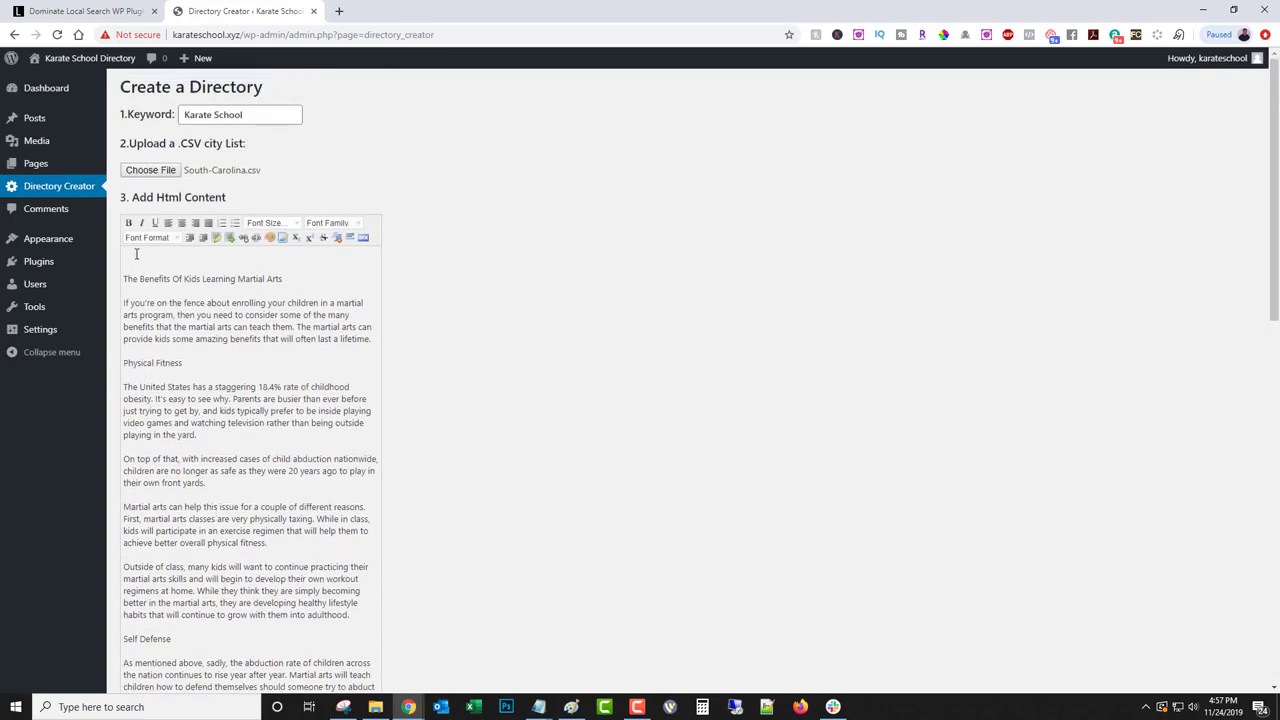
{"action": "key", "text": "ctrl+v"}
{"action": "type", "text": "Karate School"}
Step: Format the '[city_name] Karate School' top line as Heading 1
{"action": "left_click_drag", "start_coordinate": [226, 254], "coordinate": [122, 254]}
{"action": "left_click", "coordinate": [294, 224]}
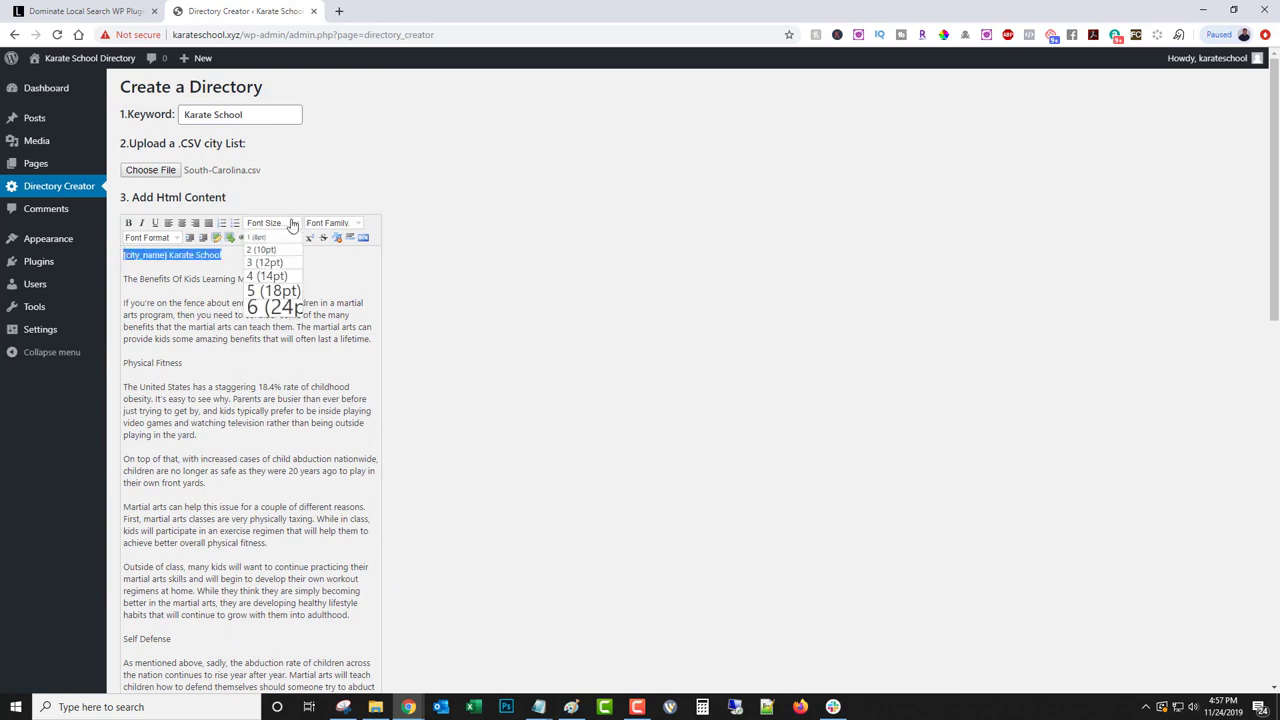
{"action": "left_click", "coordinate": [321, 226]}
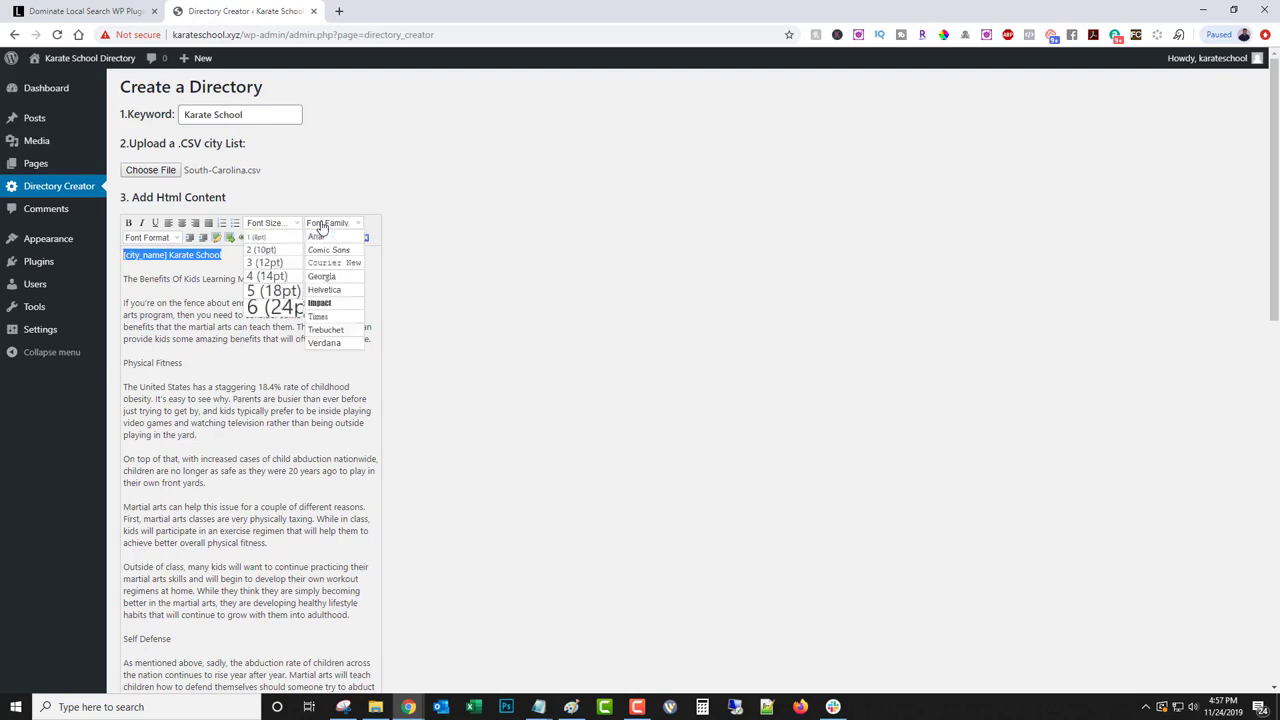
{"action": "left_click", "coordinate": [157, 238]}
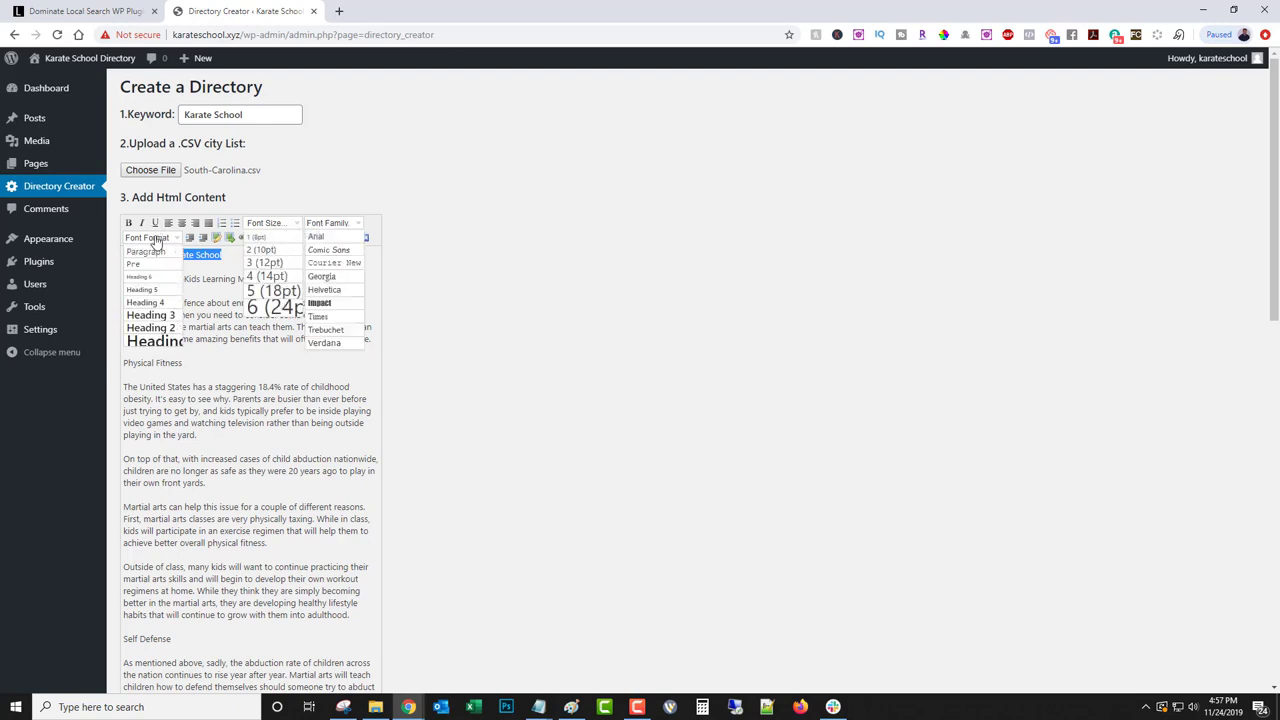
{"action": "left_click", "coordinate": [160, 342]}
{"action": "left_click", "coordinate": [185, 333]}
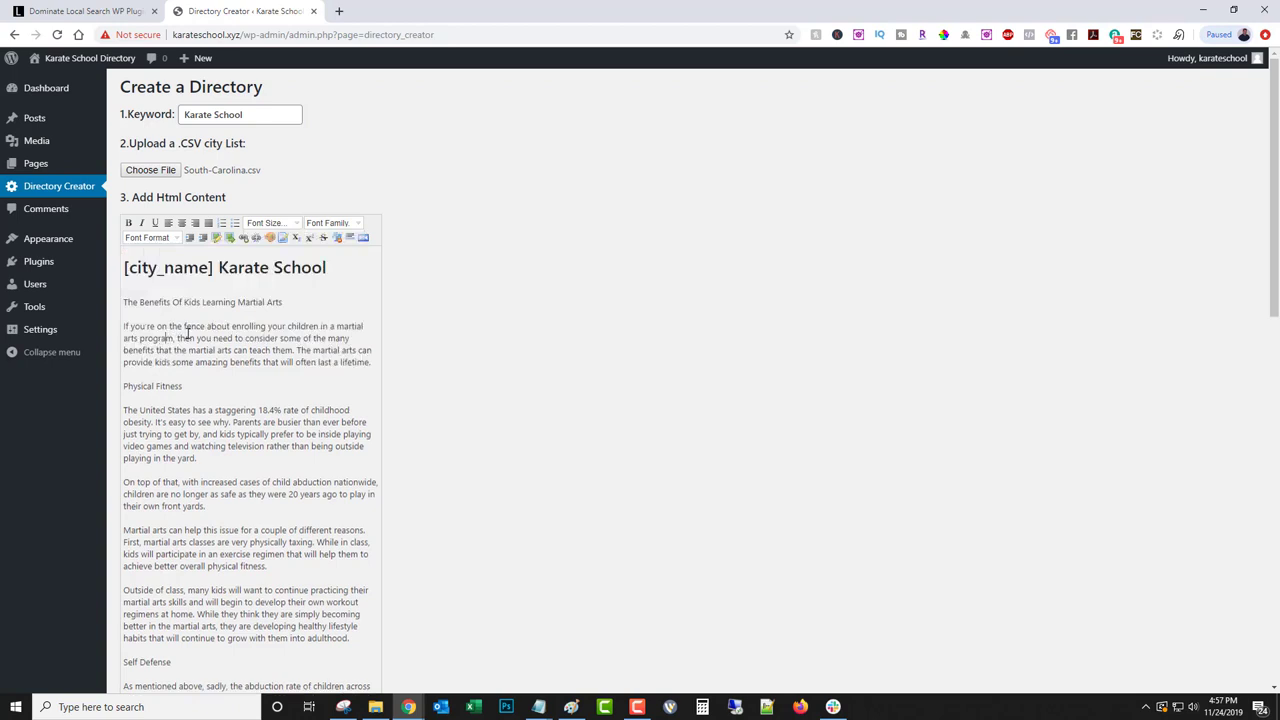
Step: Replace the opening 'Martial arts' with '[city_name] karate school'
{"action": "scroll", "coordinate": [199, 399], "scroll_direction": "down", "scroll_amount": 2}
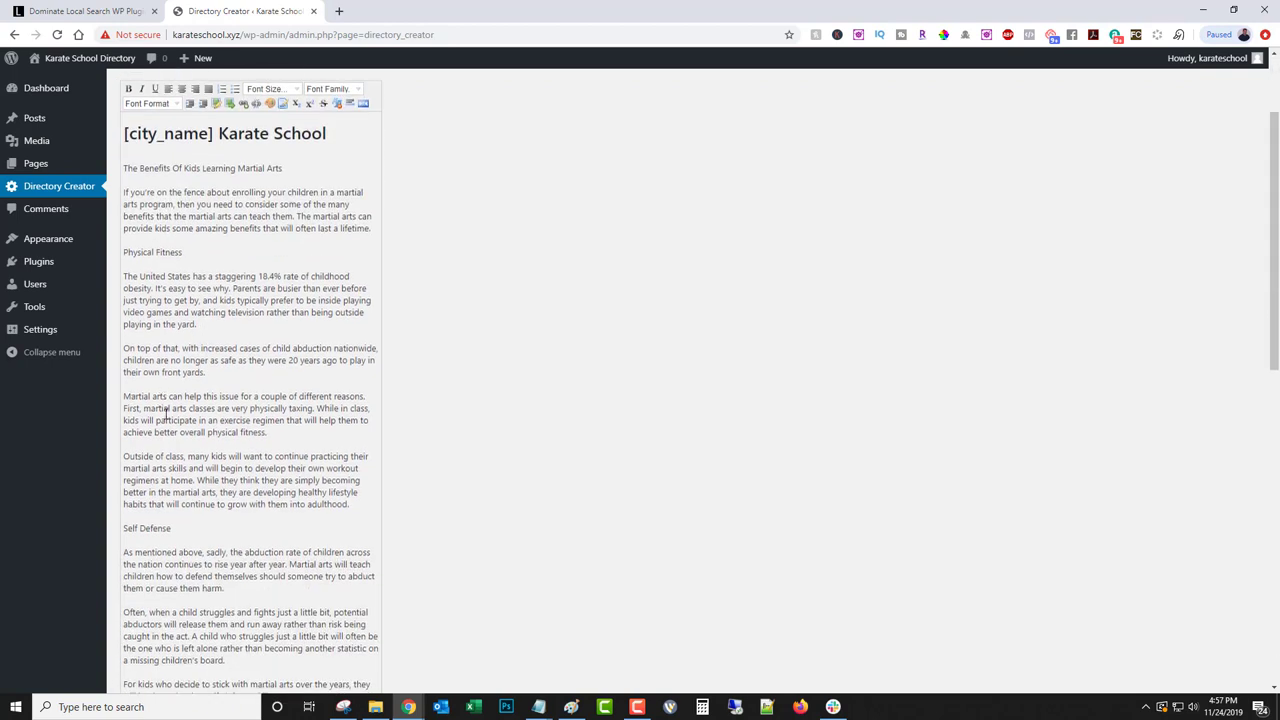
{"action": "scroll", "coordinate": [167, 414], "scroll_direction": "down", "scroll_amount": 1}
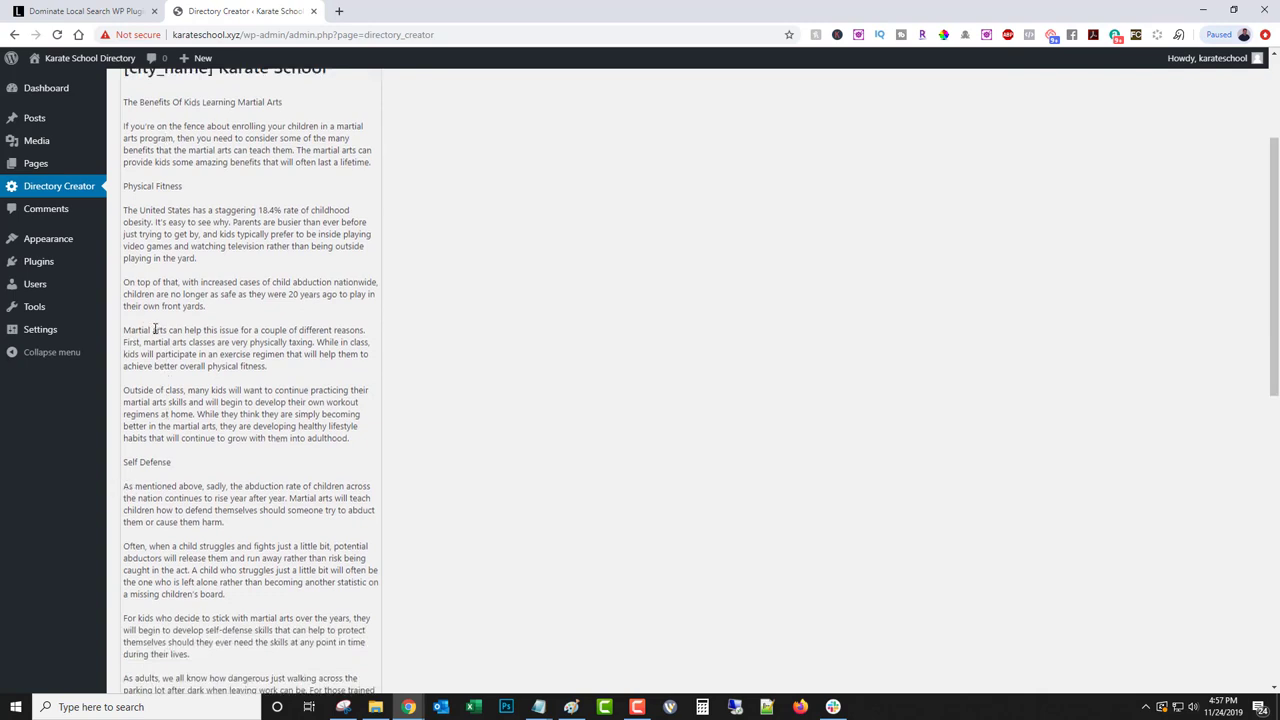
{"action": "left_click_drag", "start_coordinate": [167, 333], "coordinate": [124, 331]}
{"action": "key", "text": "ctrl+v"}
{"action": "type", "text": "karate"}
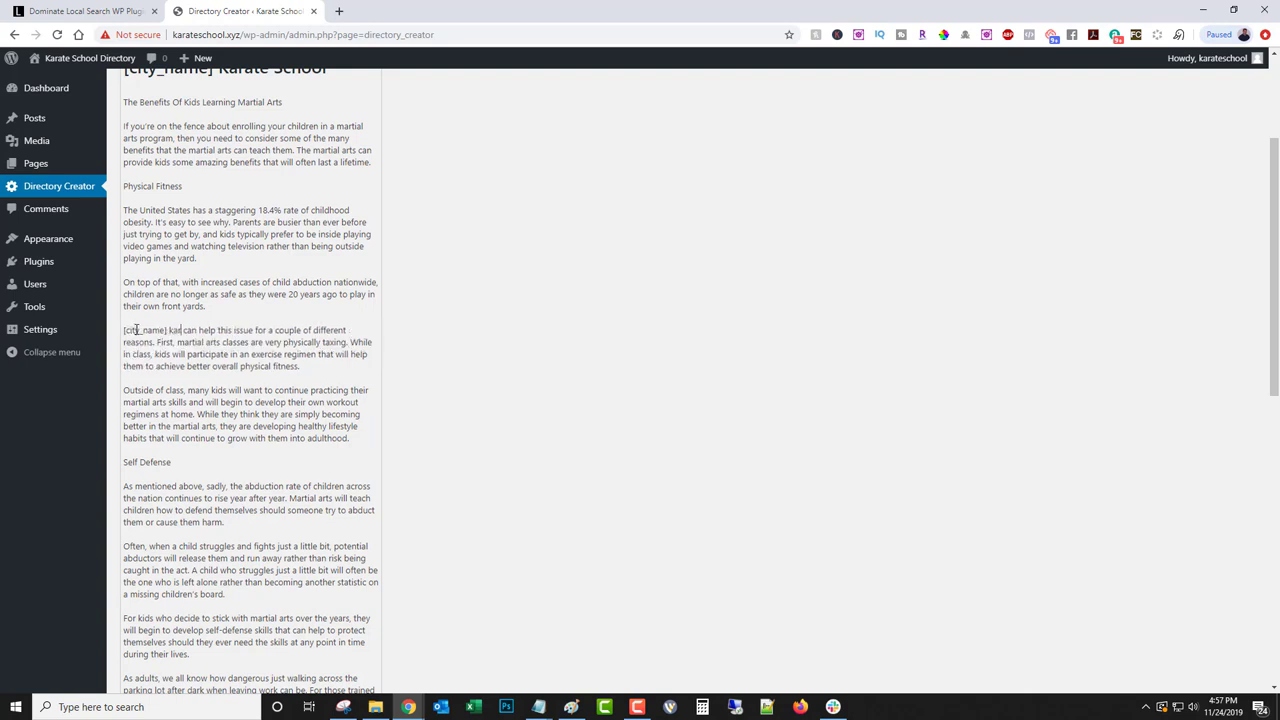
{"action": "type", "text": " school"}
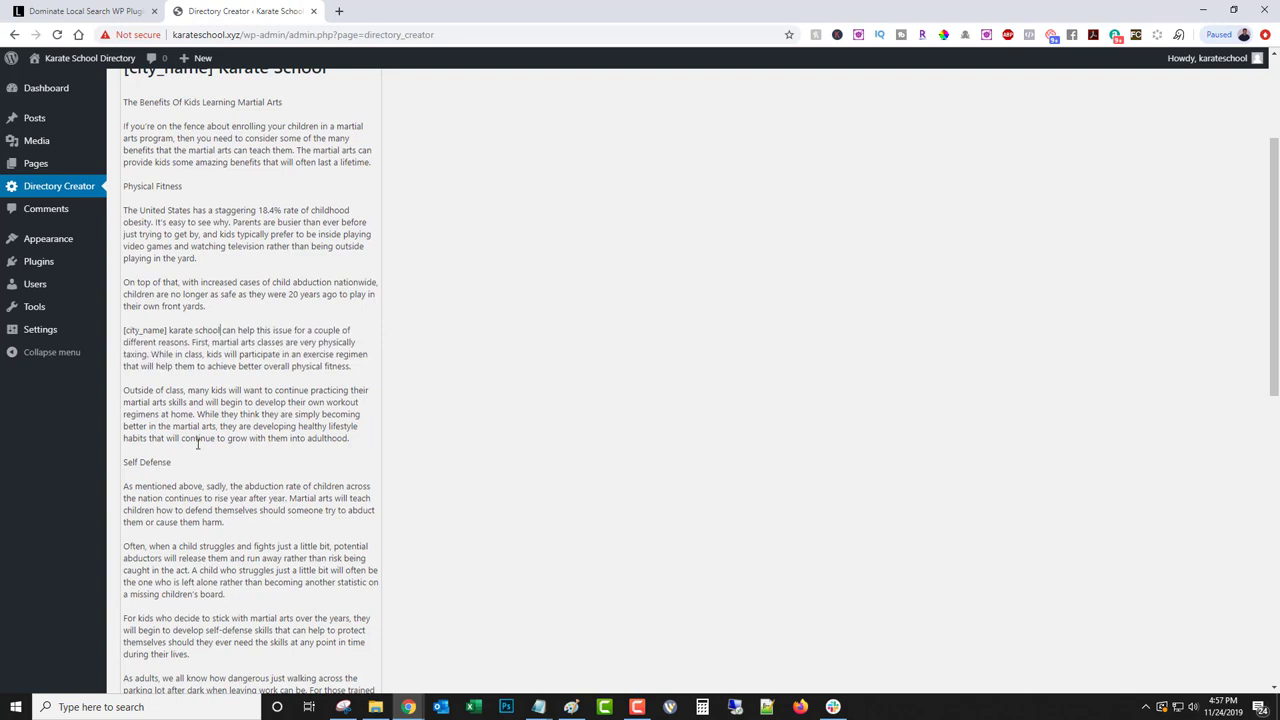
Step: Swap 'Martial arts' in Self Defense for '[city_name] karate school'; add a blank line after the missing-children paragraph
{"action": "scroll", "coordinate": [197, 443], "scroll_direction": "down", "scroll_amount": 1}
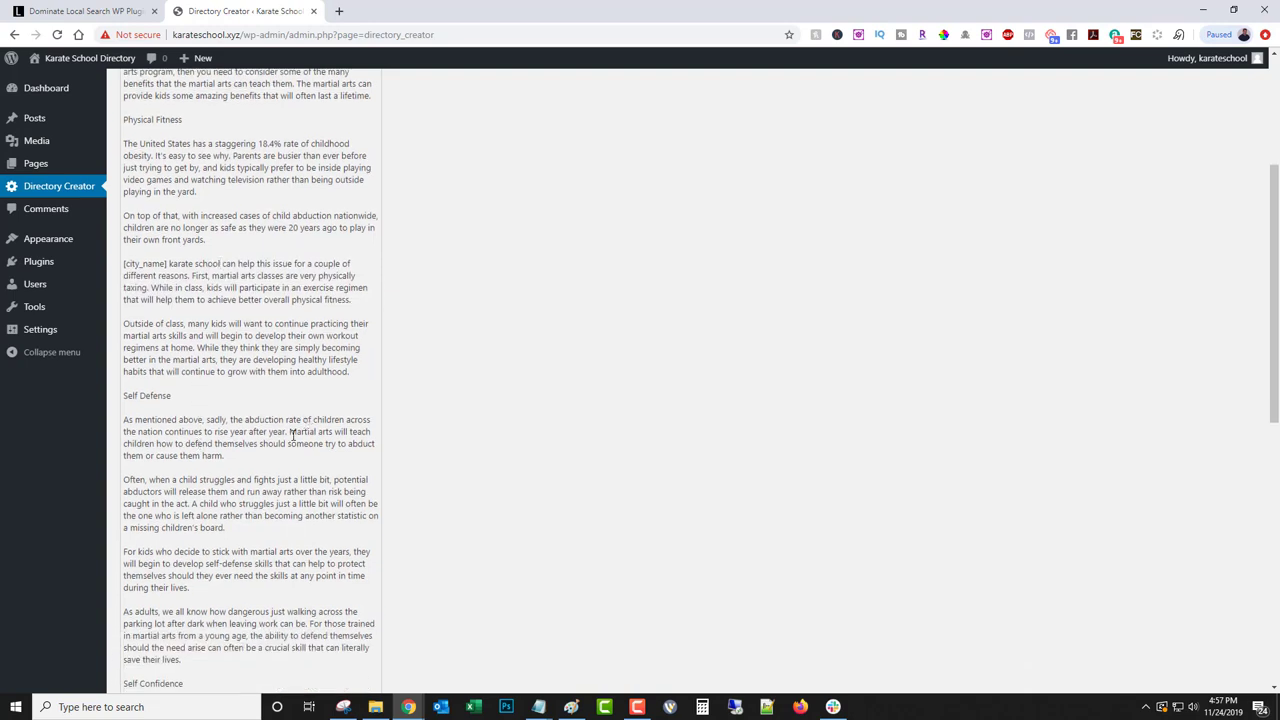
{"action": "scroll", "coordinate": [242, 504], "scroll_direction": "down", "scroll_amount": 3}
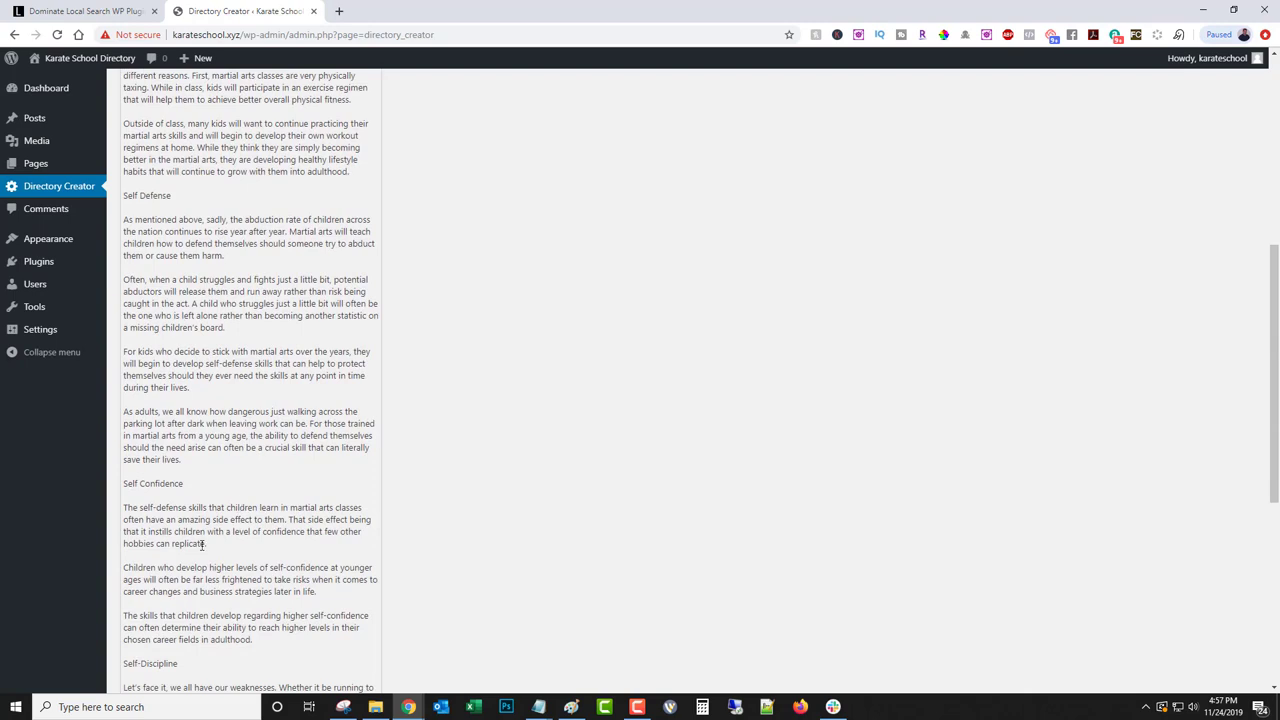
{"action": "scroll", "coordinate": [203, 540], "scroll_direction": "down", "scroll_amount": 1}
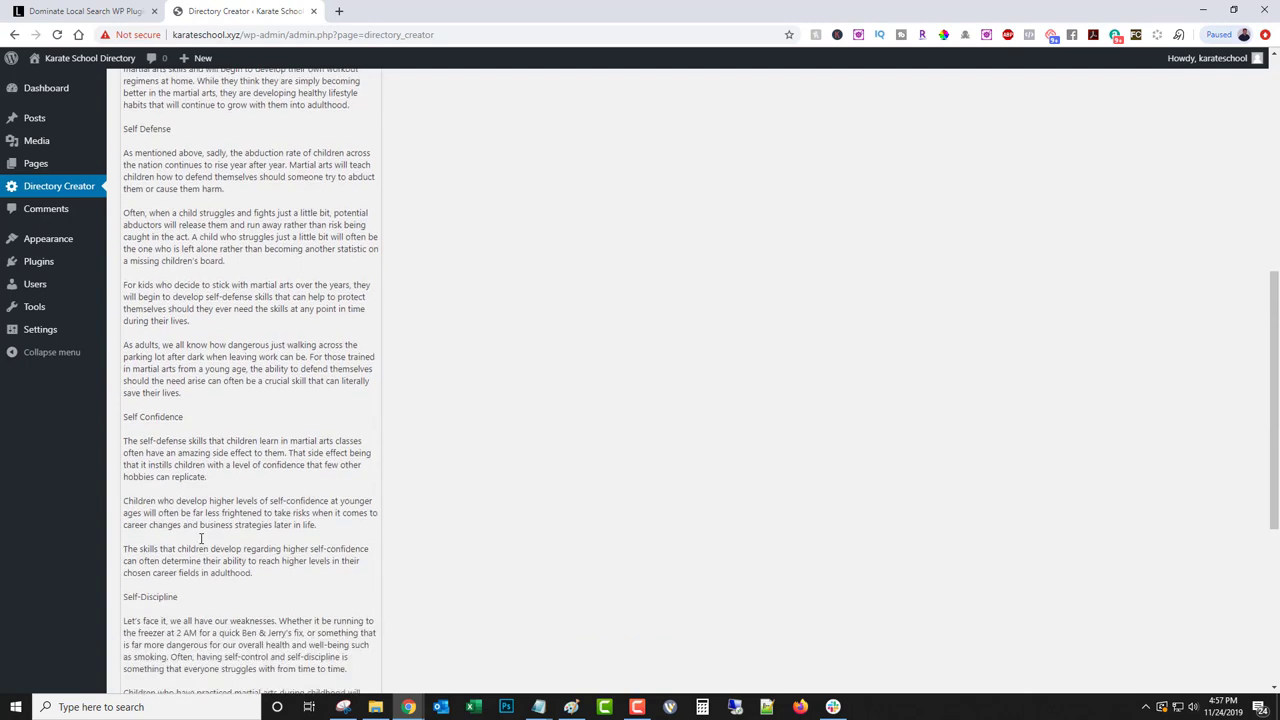
{"action": "scroll", "coordinate": [313, 617], "scroll_direction": "up", "scroll_amount": 3}
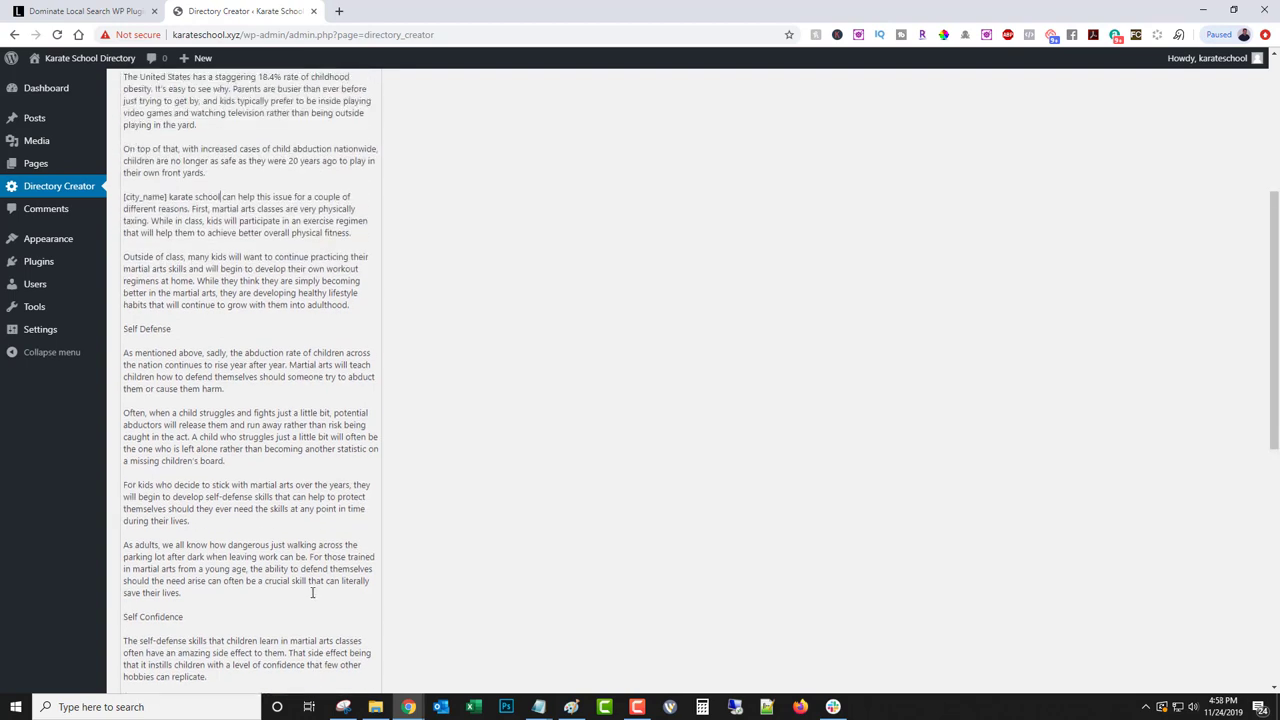
{"action": "key", "text": "ctrl+f"}
{"action": "type", "text": "mar"}
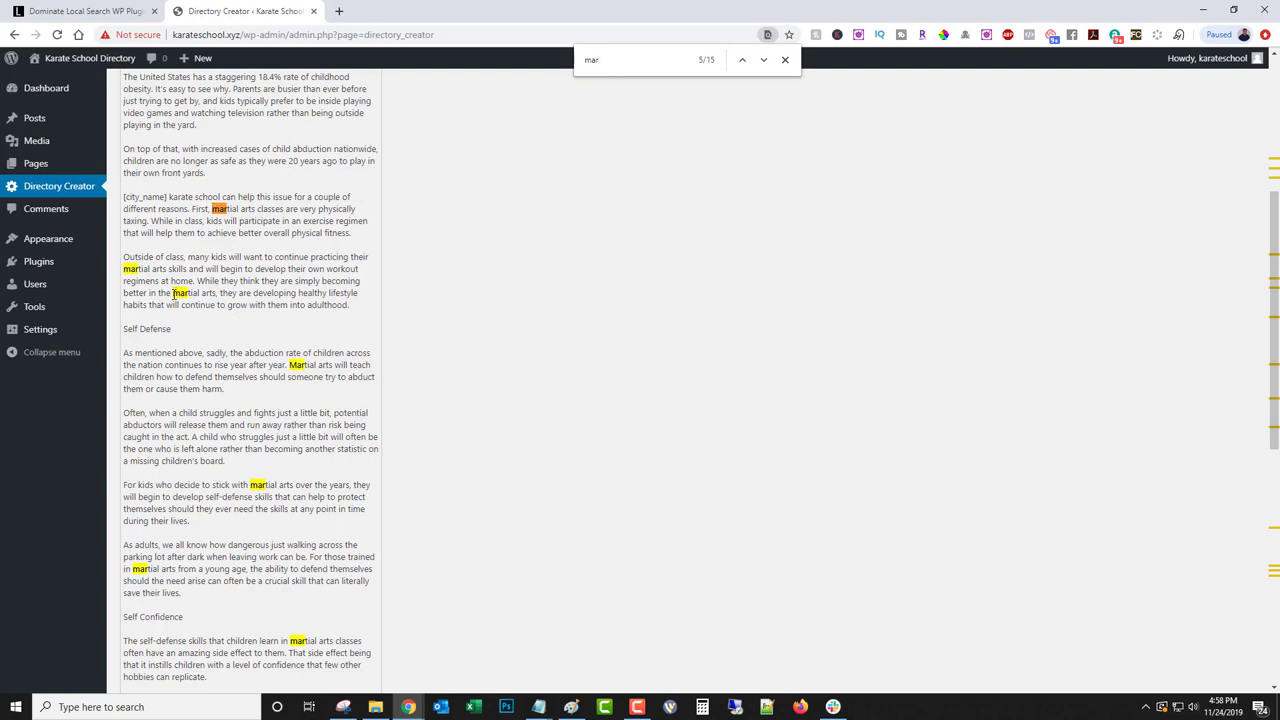
{"action": "left_click_drag", "start_coordinate": [173, 293], "coordinate": [204, 293]}
{"action": "left_click_drag", "start_coordinate": [290, 365], "coordinate": [328, 366]}
{"action": "type", "text": "[city_name]"}
{"action": "type", "text": "karate s"}
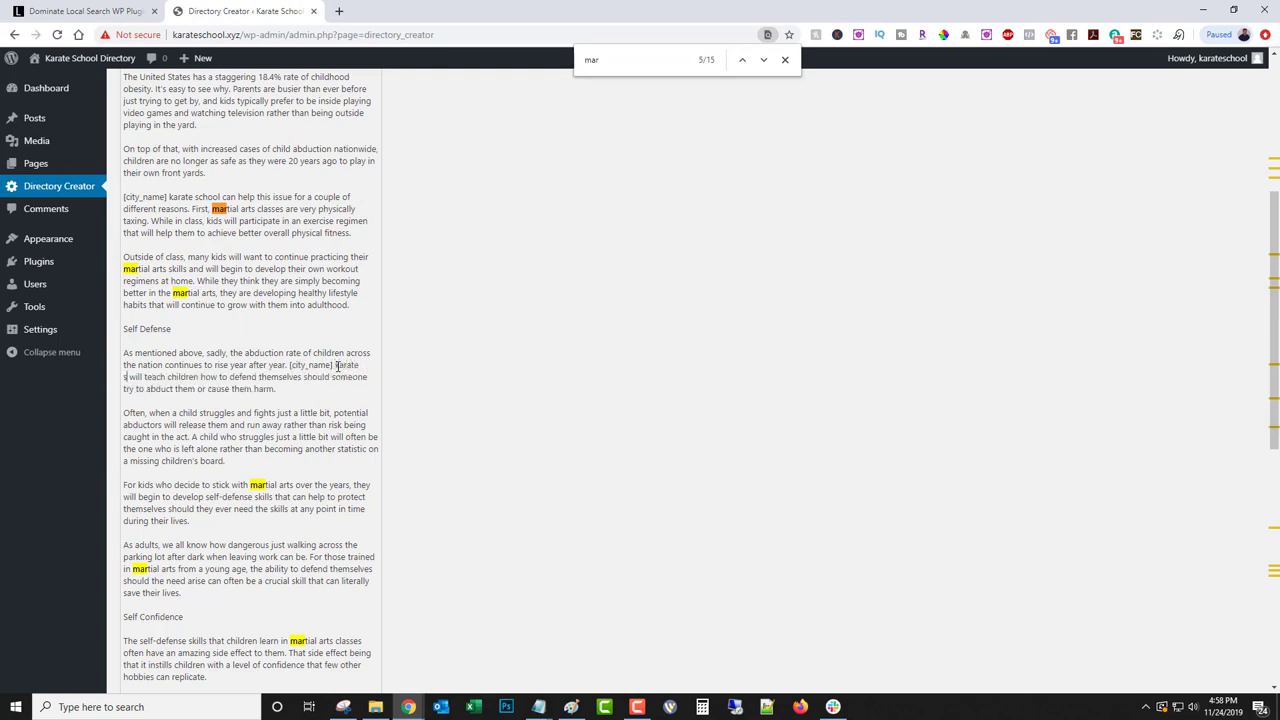
{"action": "type", "text": "chool"}
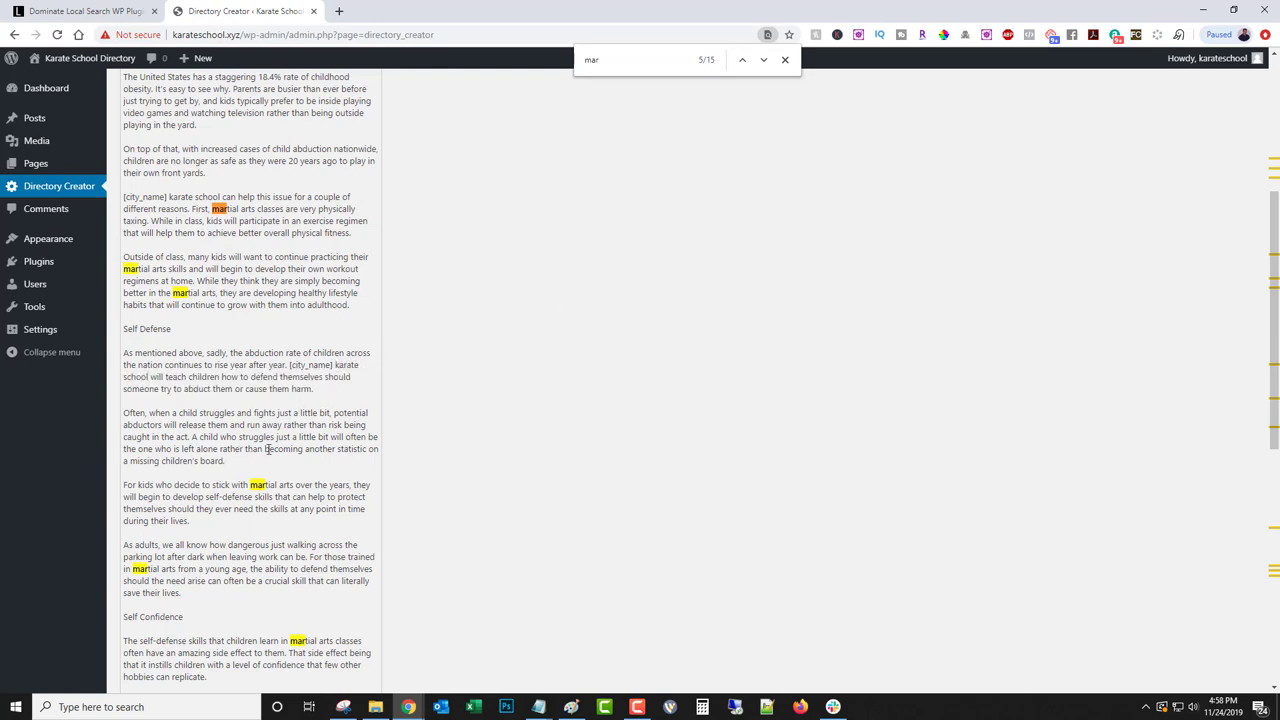
{"action": "key", "text": "Return"}
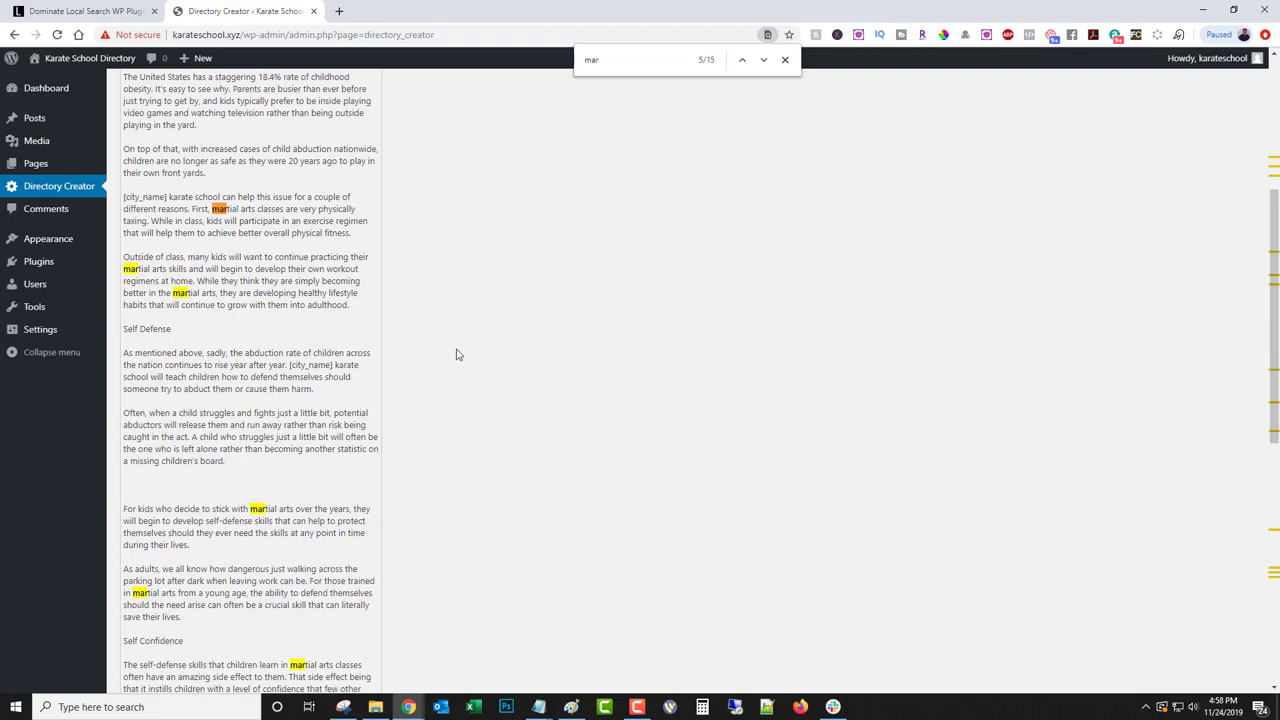
{"action": "scroll", "coordinate": [452, 354], "scroll_direction": "up", "scroll_amount": 3}
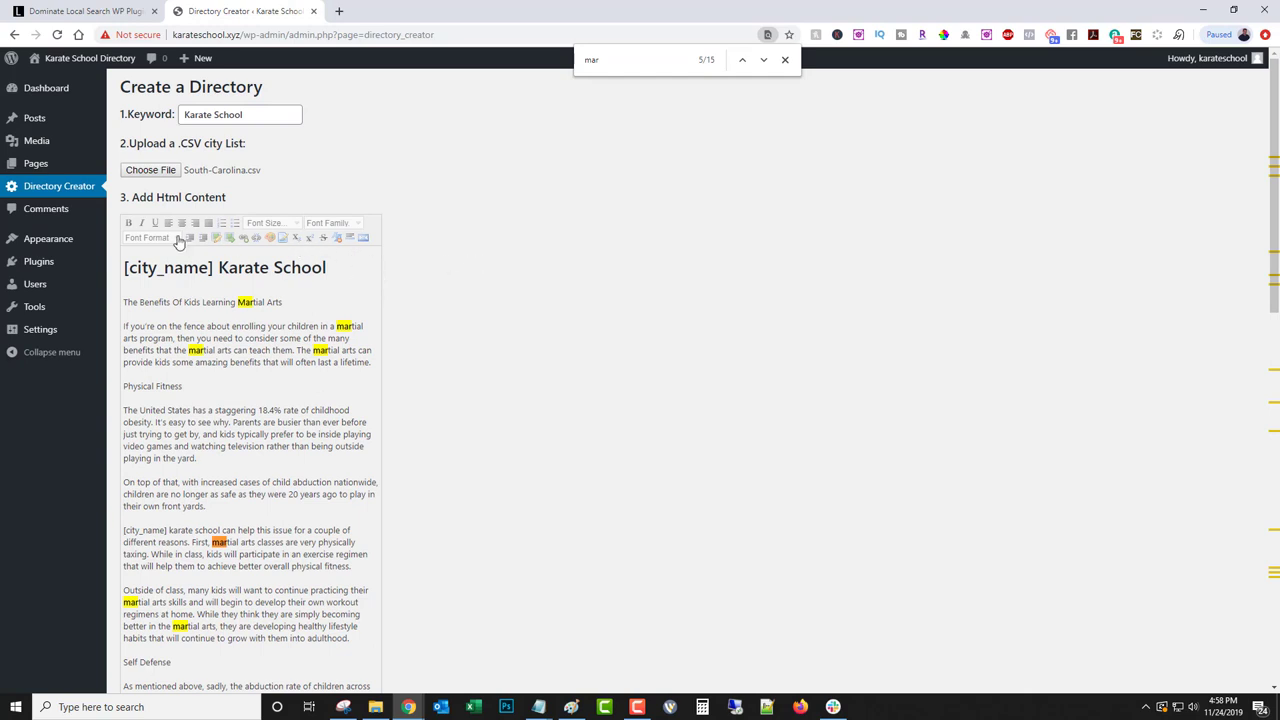
Step: Insert the Karate School photo, then delete the misplaced copy
{"action": "left_click", "coordinate": [230, 241]}
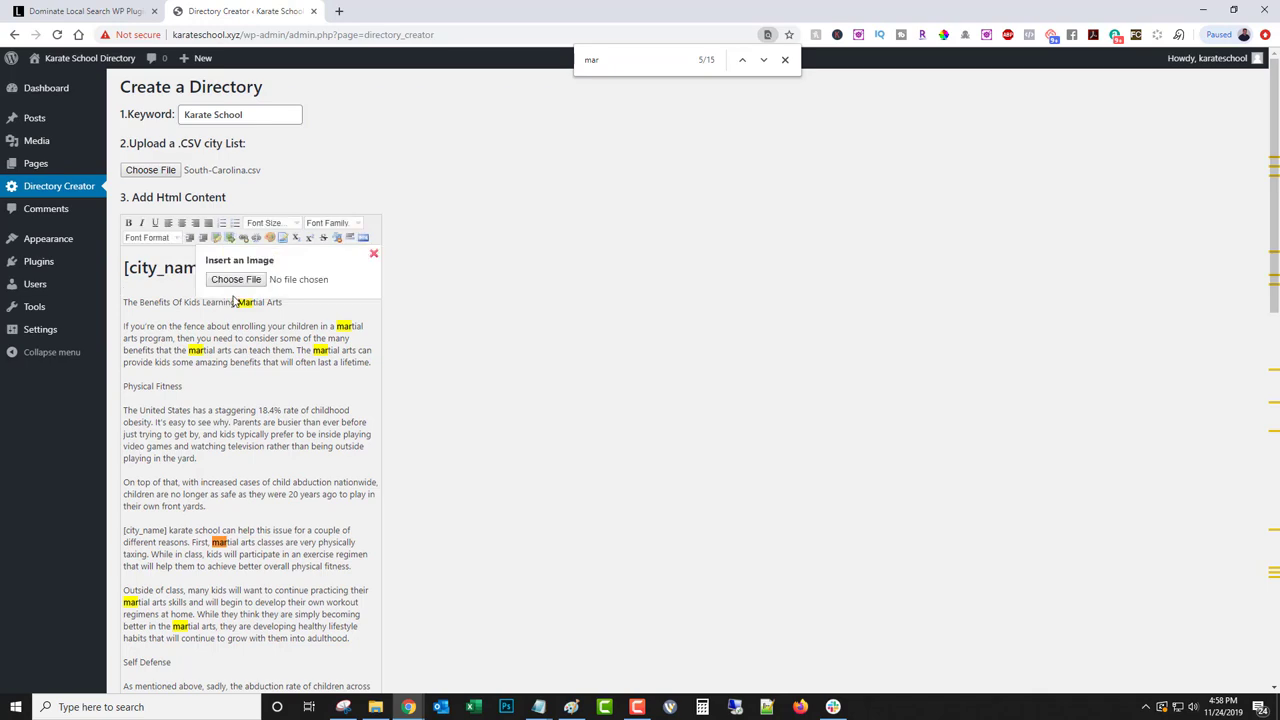
{"action": "left_click", "coordinate": [236, 279]}
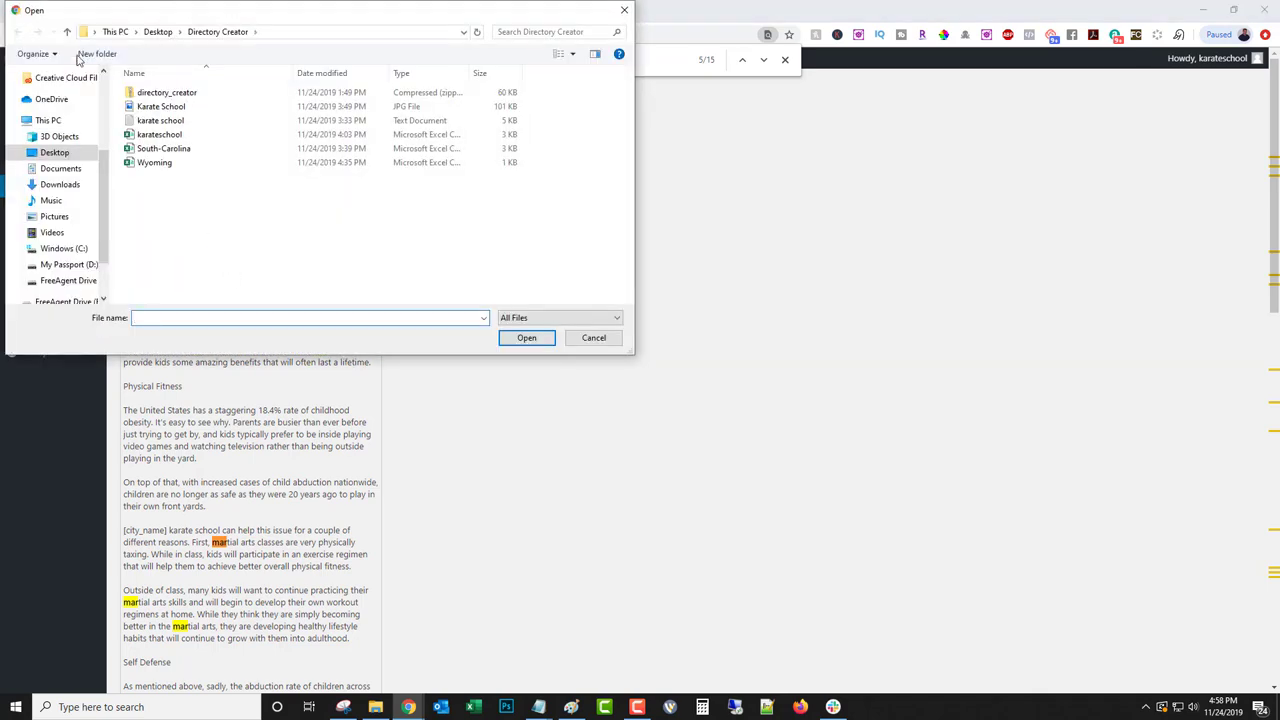
{"action": "double_click", "coordinate": [161, 106]}
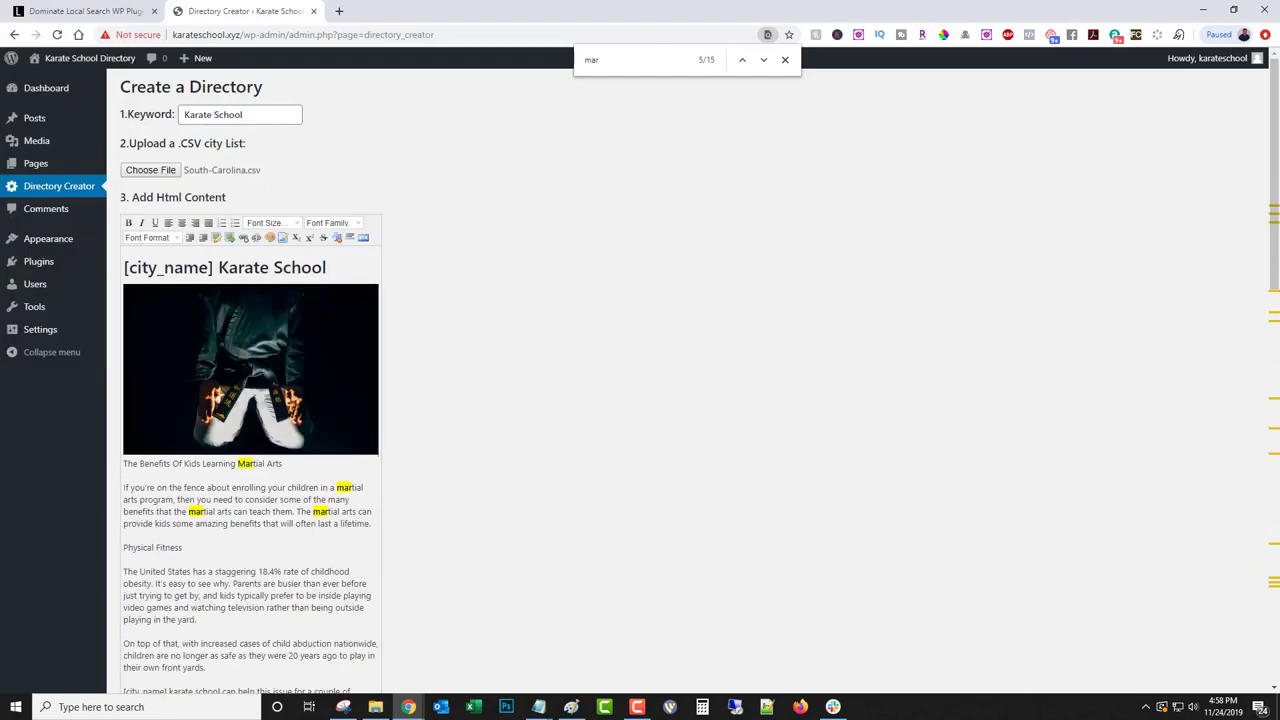
{"action": "key", "text": "Delete"}
Step: Insert the Karate School photo at the blank line in the Self Defense section
{"action": "scroll", "coordinate": [194, 419], "scroll_direction": "down", "scroll_amount": 4}
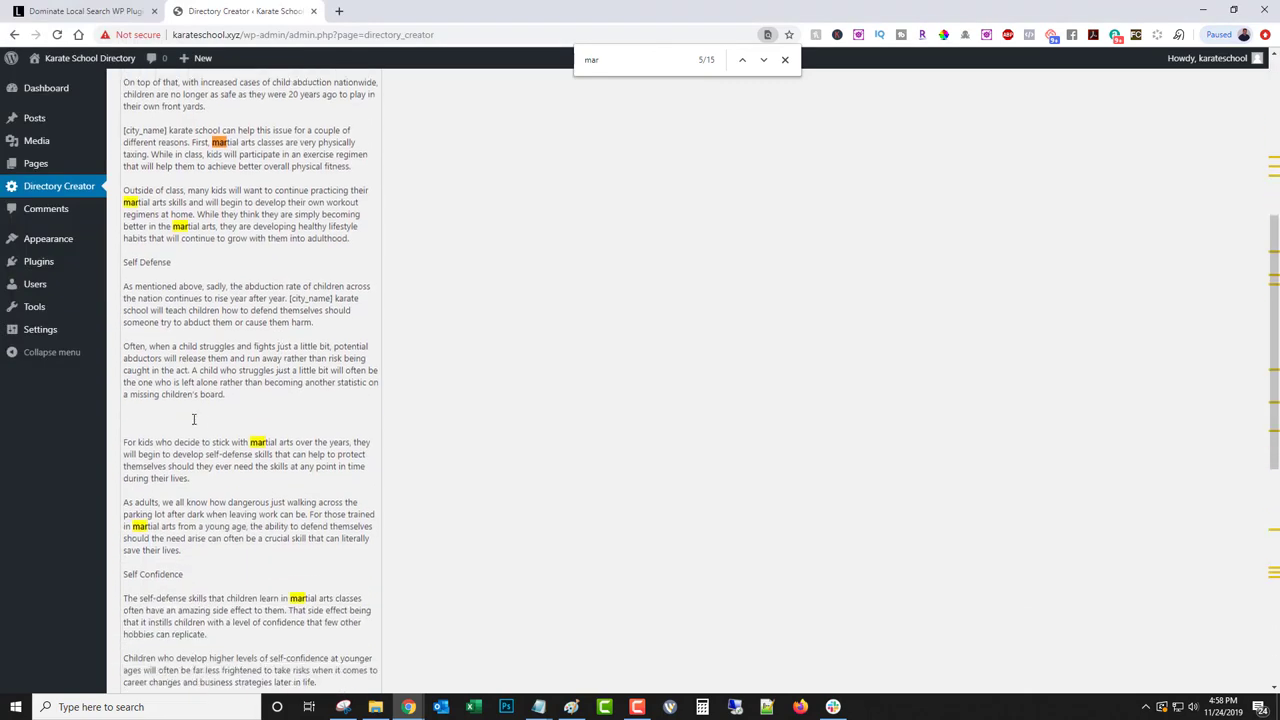
{"action": "scroll", "coordinate": [393, 368], "scroll_direction": "up", "scroll_amount": 5}
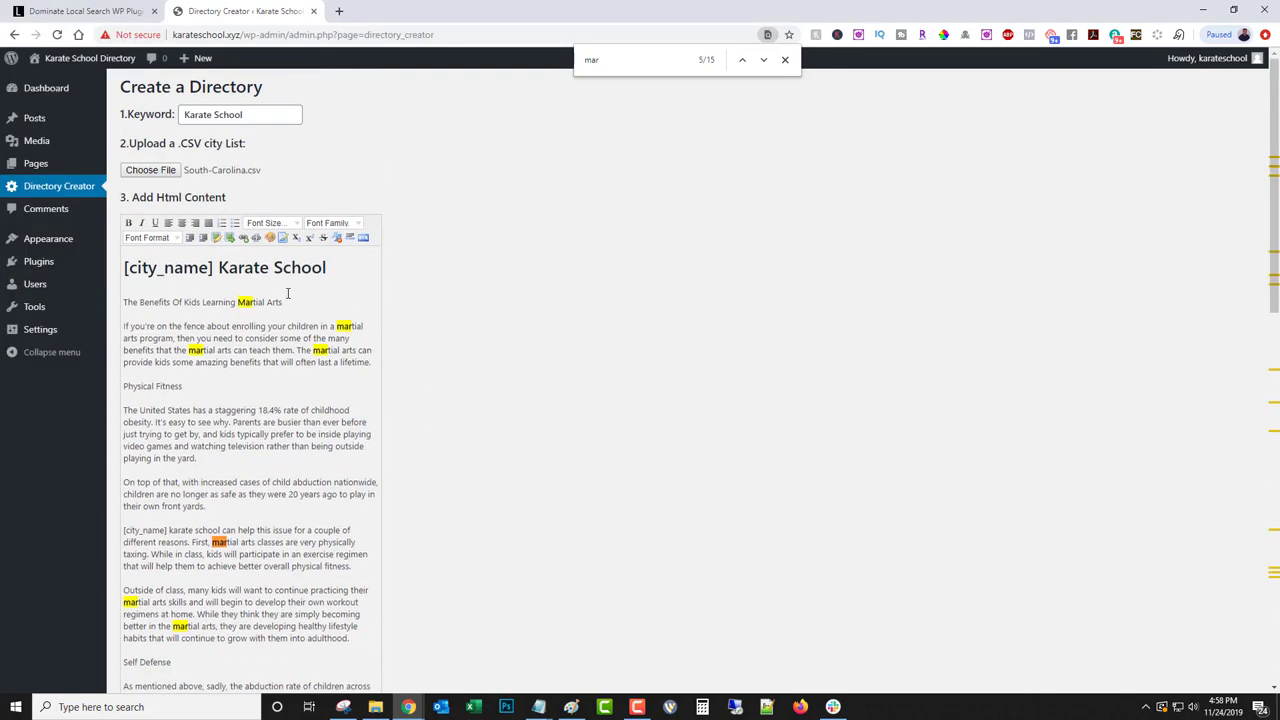
{"action": "left_click", "coordinate": [229, 238]}
{"action": "left_click", "coordinate": [240, 279]}
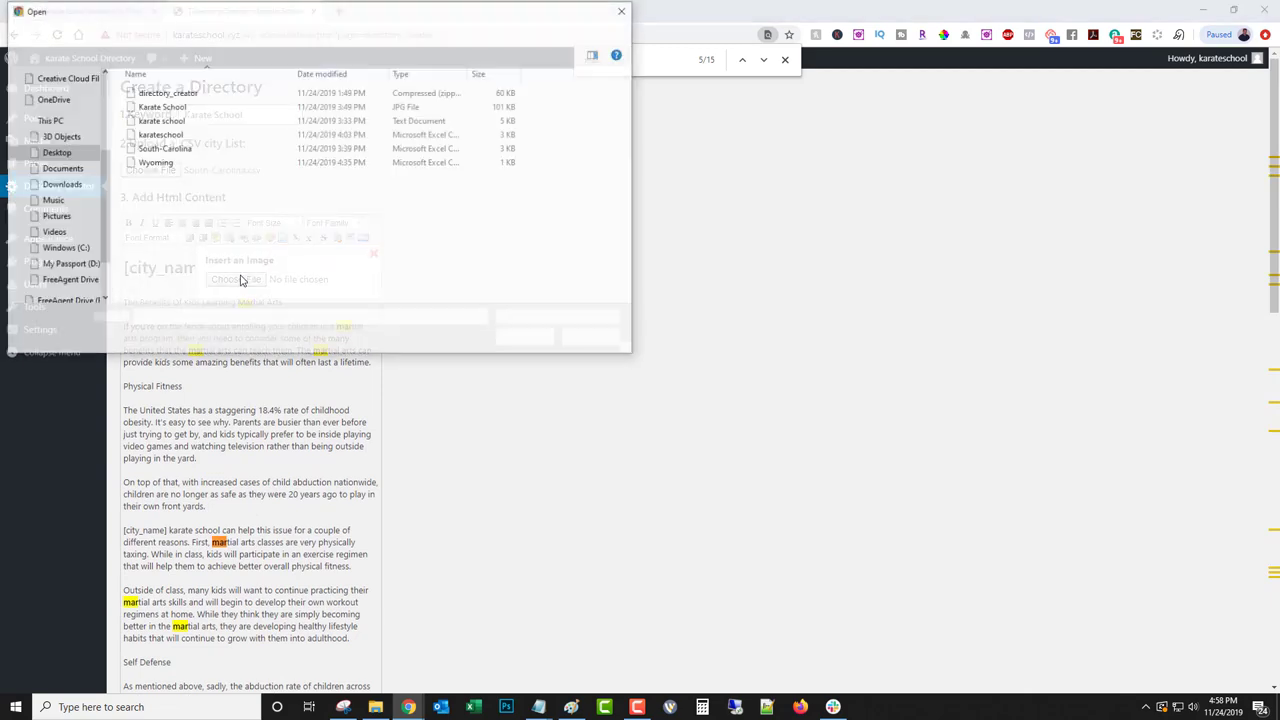
{"action": "left_click", "coordinate": [162, 106]}
{"action": "double_click", "coordinate": [162, 106]}
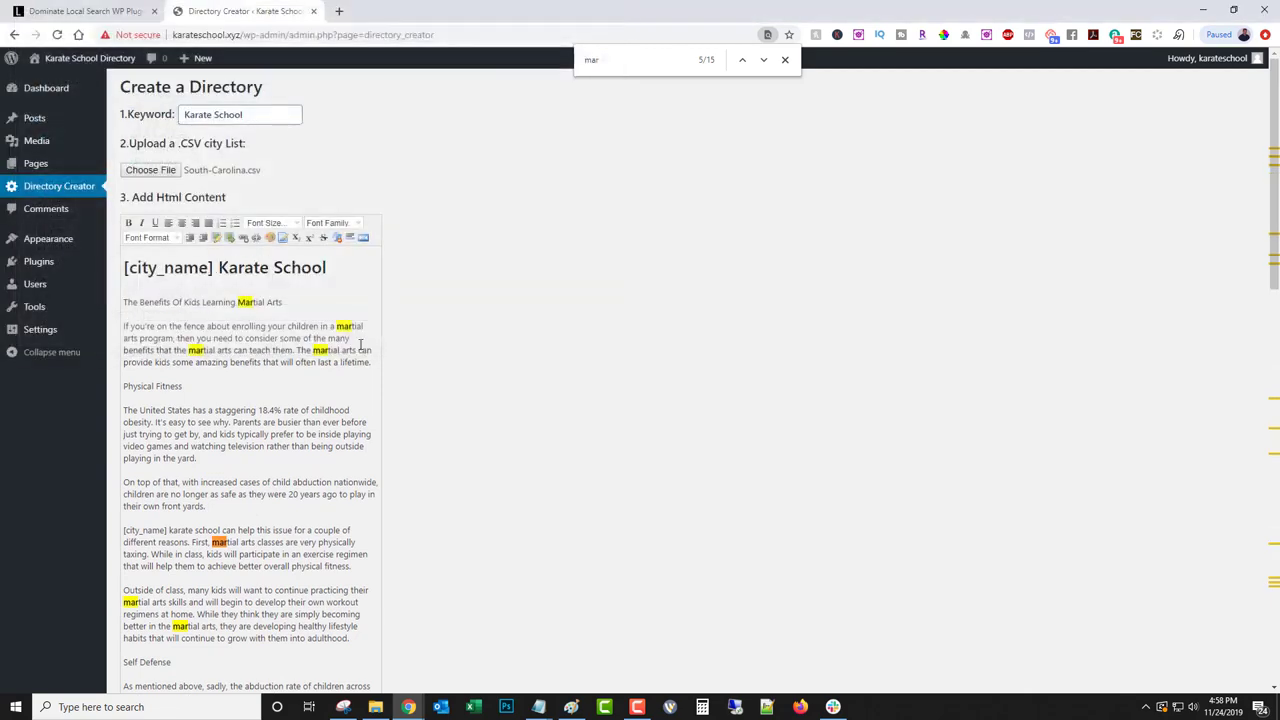
{"action": "scroll", "coordinate": [362, 345], "scroll_direction": "down", "scroll_amount": 10}
{"action": "scroll", "coordinate": [153, 447], "scroll_direction": "down", "scroll_amount": 5}
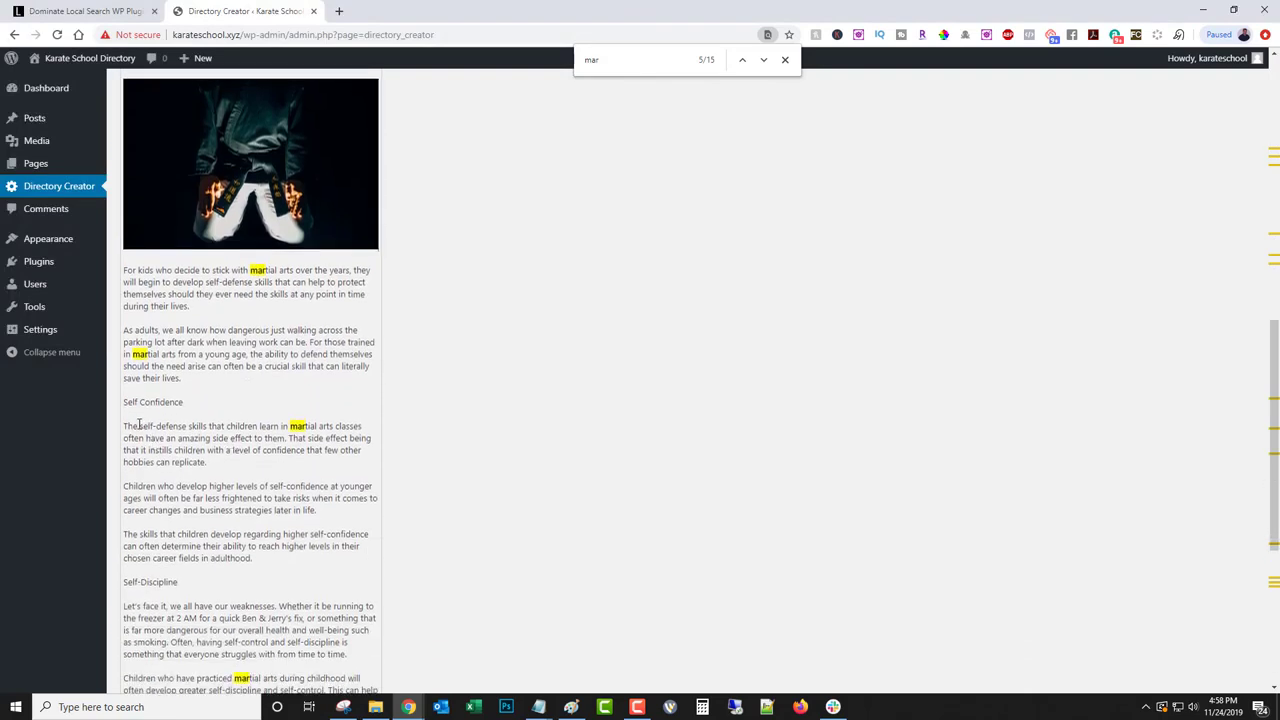
{"action": "left_click_drag", "start_coordinate": [139, 426], "coordinate": [190, 426]}
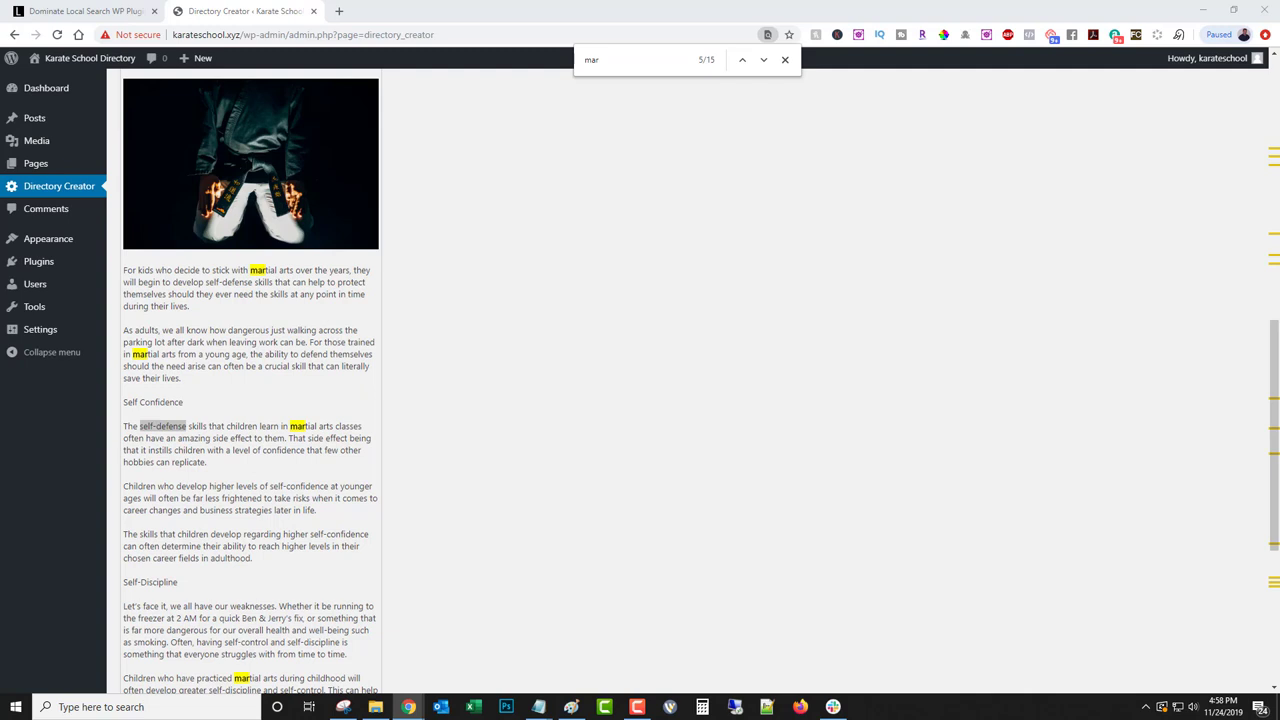
Step: Link the word self-defense to the copied self-defense tips article address
{"action": "left_click", "coordinate": [147, 431]}
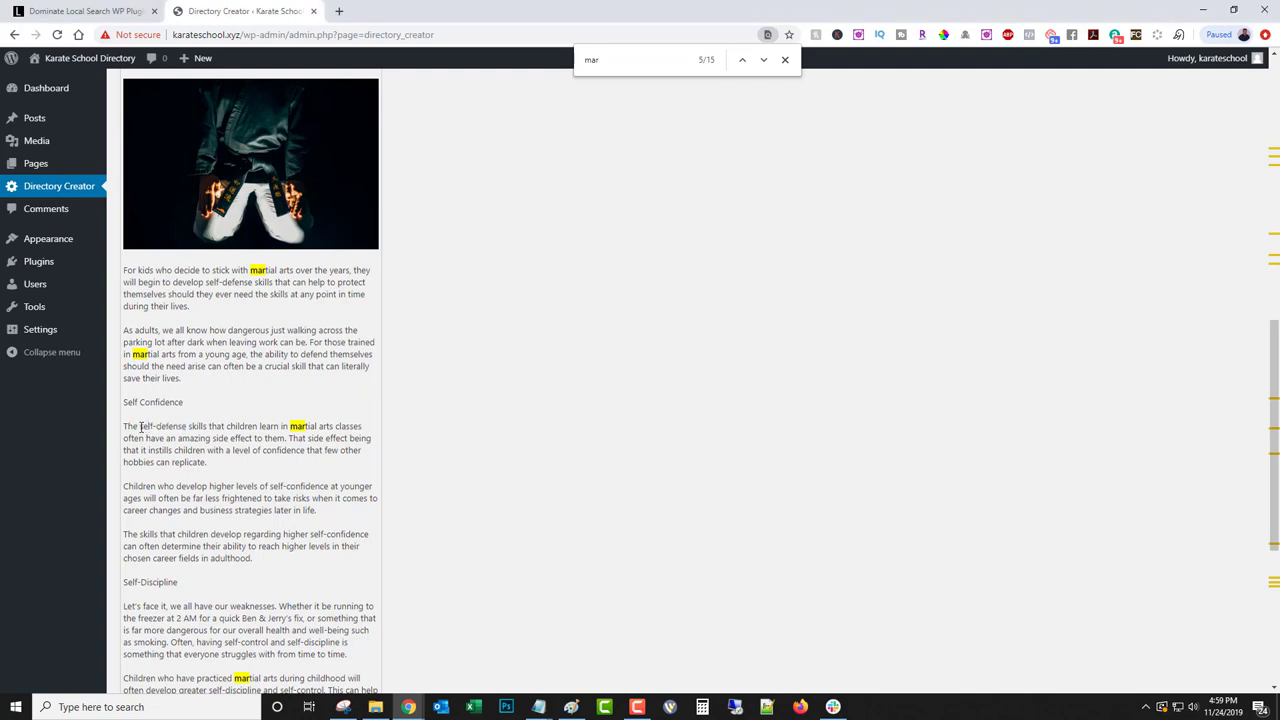
{"action": "left_click_drag", "start_coordinate": [140, 426], "coordinate": [186, 427]}
{"action": "scroll", "coordinate": [217, 416], "scroll_direction": "up", "scroll_amount": 15}
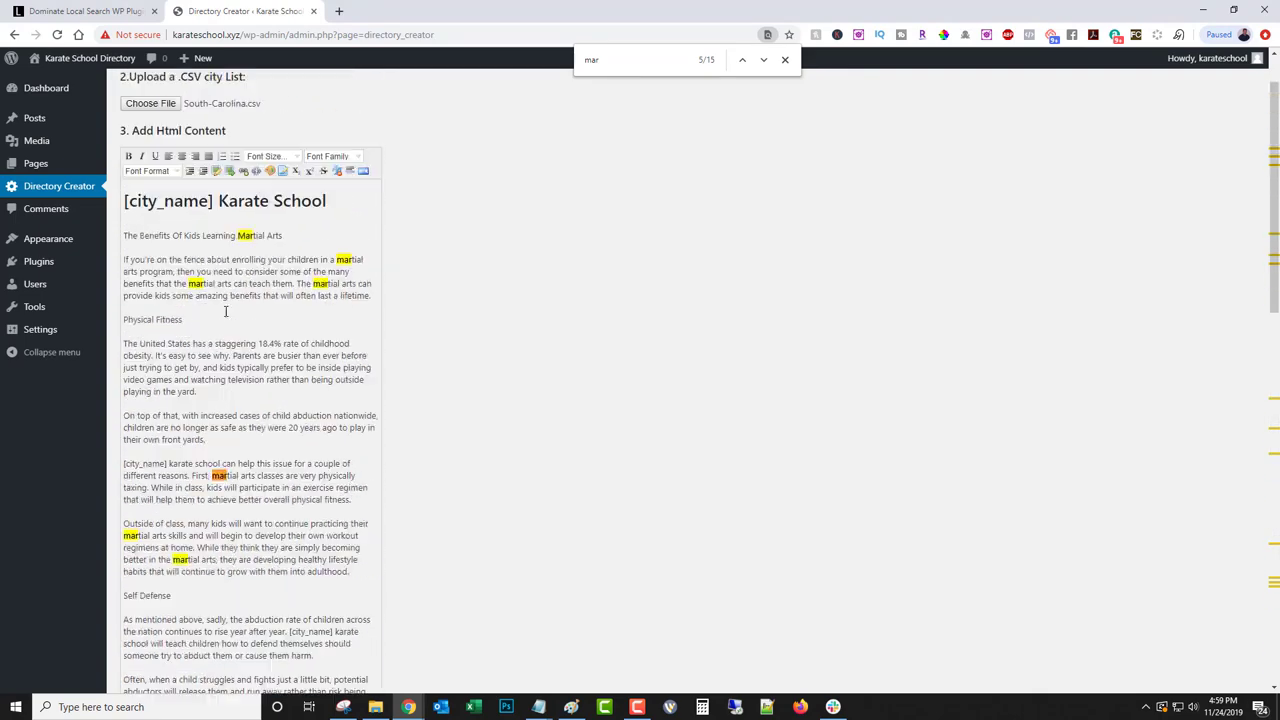
{"action": "left_click", "coordinate": [243, 237]}
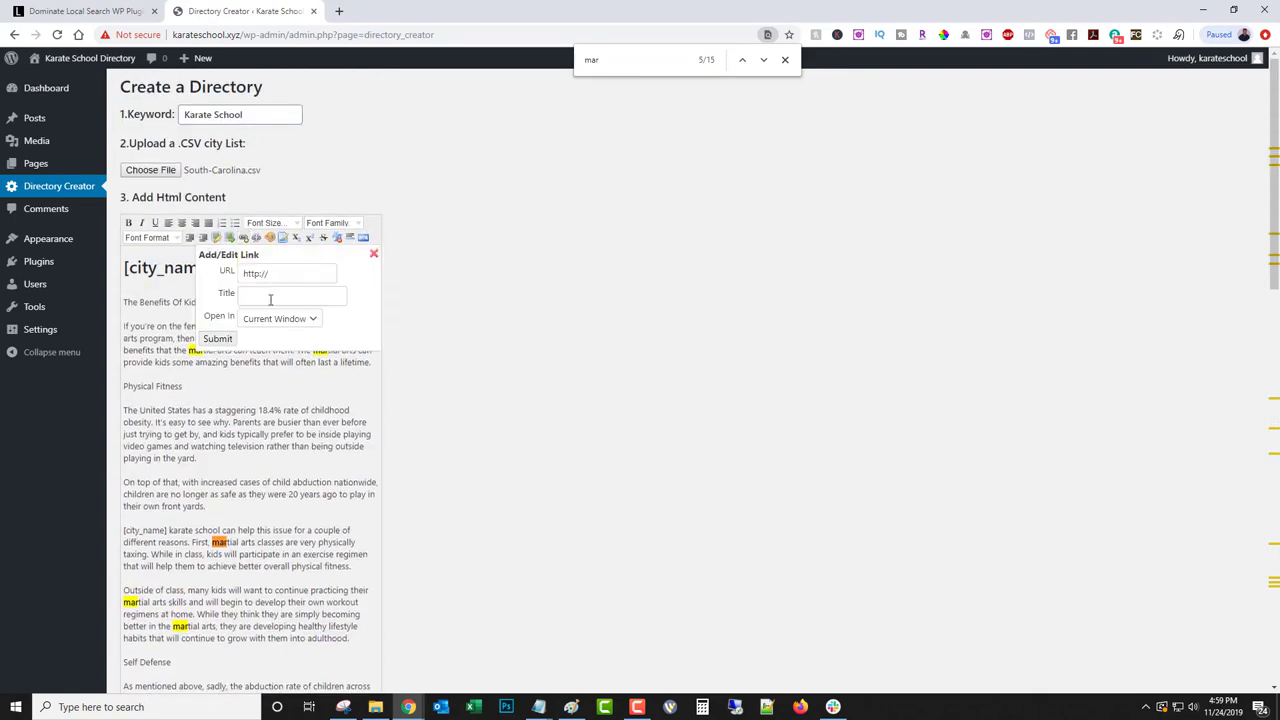
{"action": "left_click", "coordinate": [281, 274]}
{"action": "key", "text": "ctrl+v"}
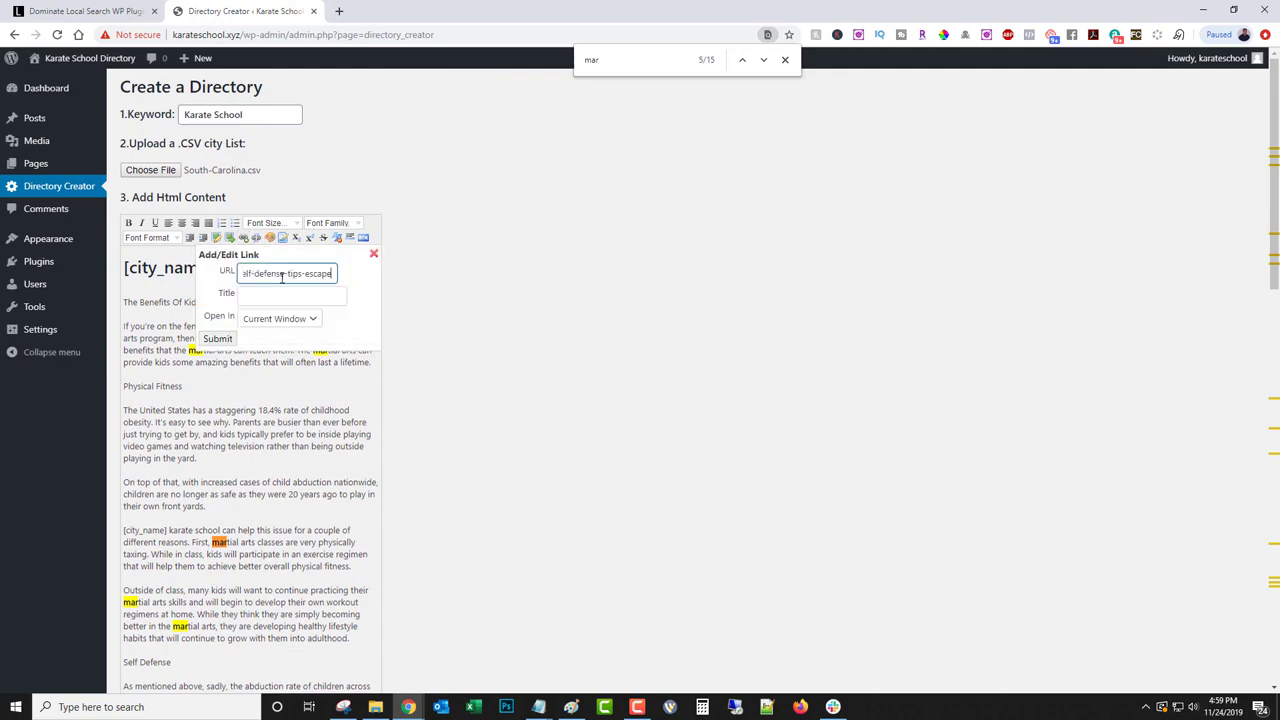
{"action": "left_click", "coordinate": [218, 339]}
{"action": "scroll", "coordinate": [220, 340], "scroll_direction": "down", "scroll_amount": 7}
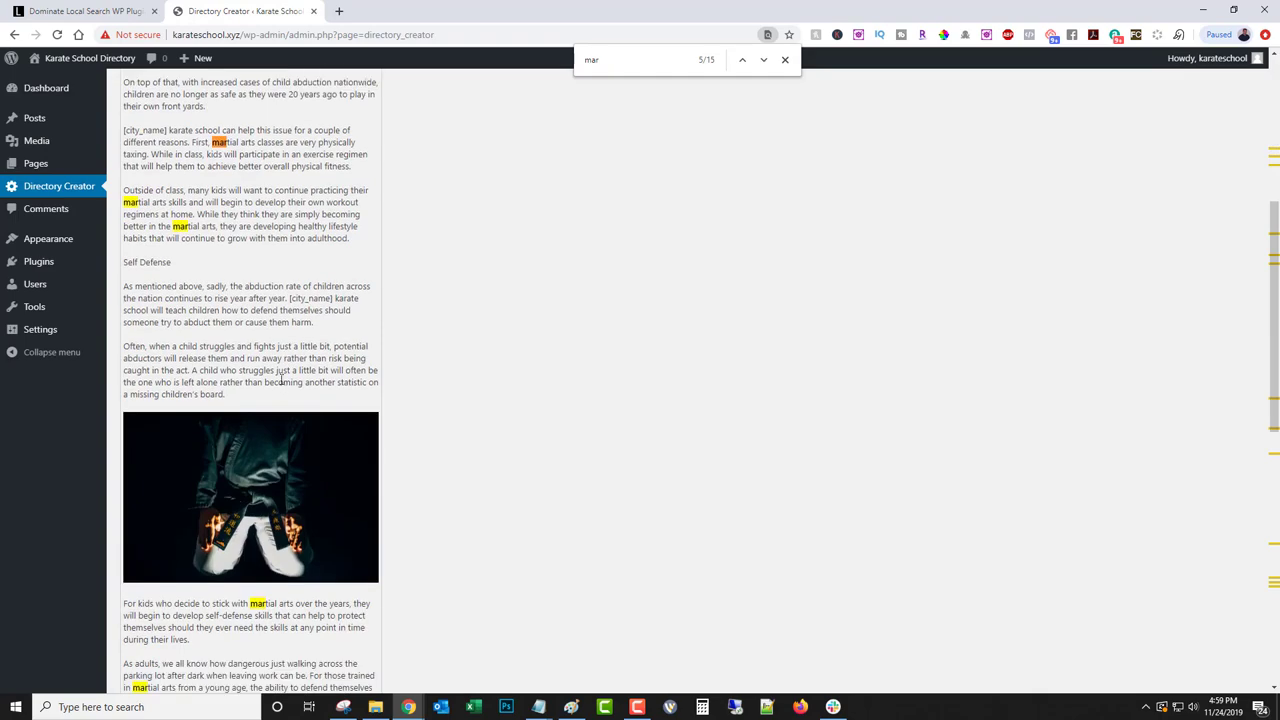
{"action": "left_click", "coordinate": [216, 482]}
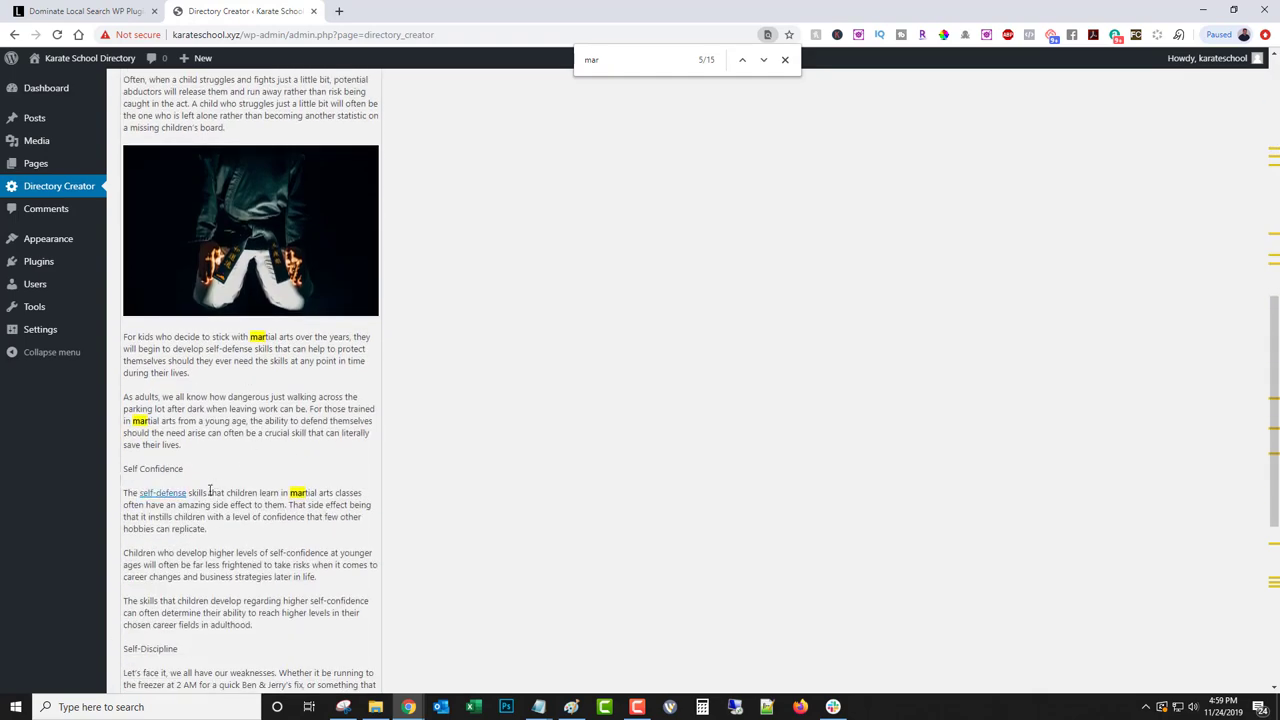
Step: Close the find bar and review the article down to Final Thoughts and Submit
{"action": "scroll", "coordinate": [210, 490], "scroll_direction": "down", "scroll_amount": 4}
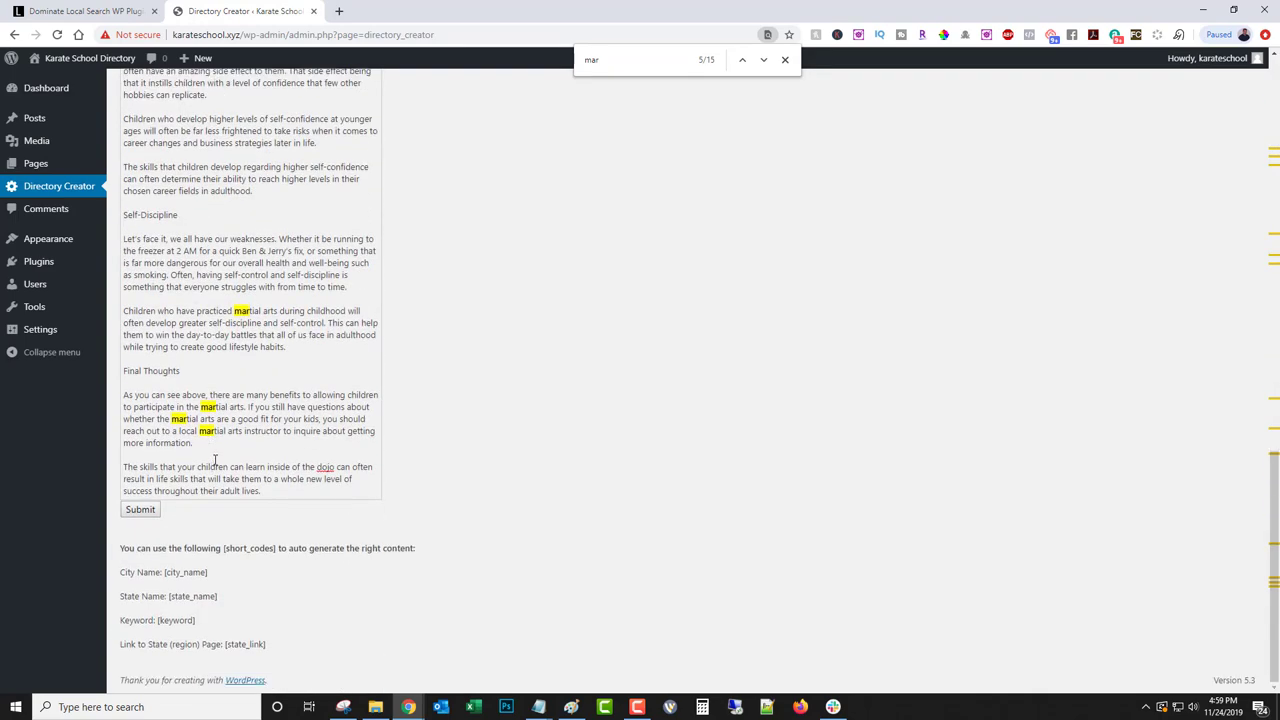
{"action": "scroll", "coordinate": [214, 460], "scroll_direction": "up", "scroll_amount": 12}
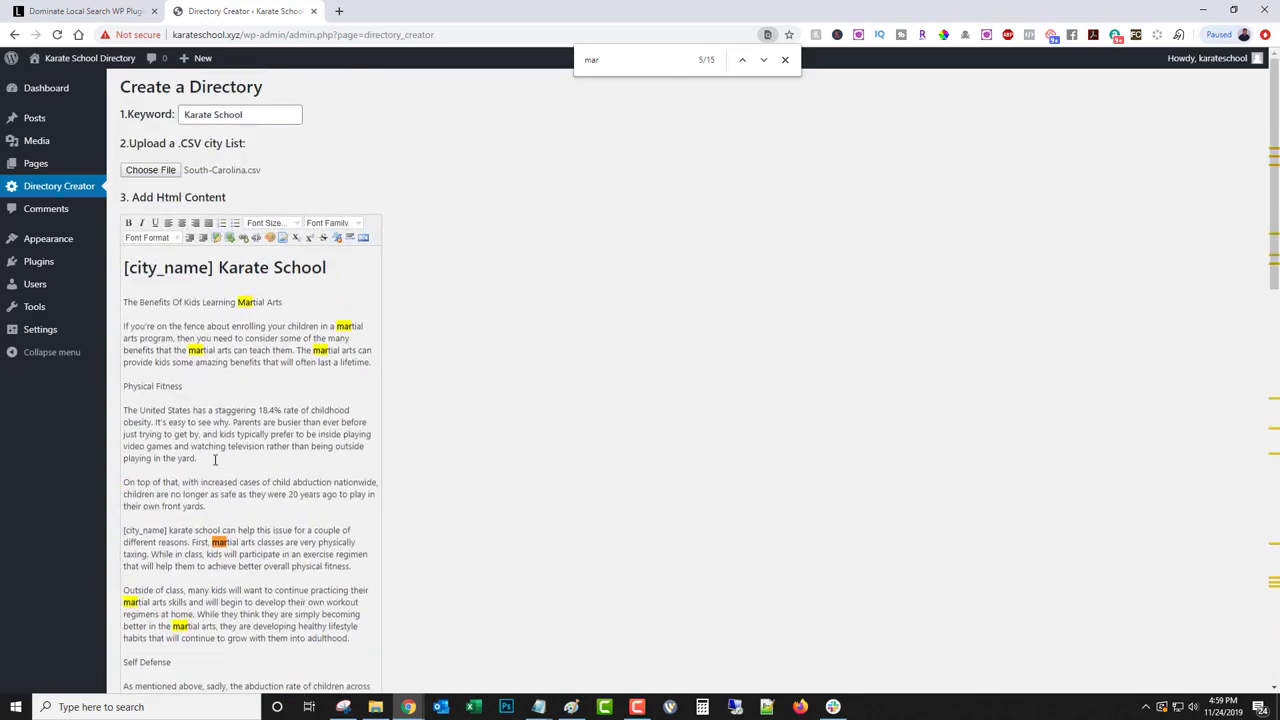
{"action": "scroll", "coordinate": [214, 460], "scroll_direction": "down", "scroll_amount": 6}
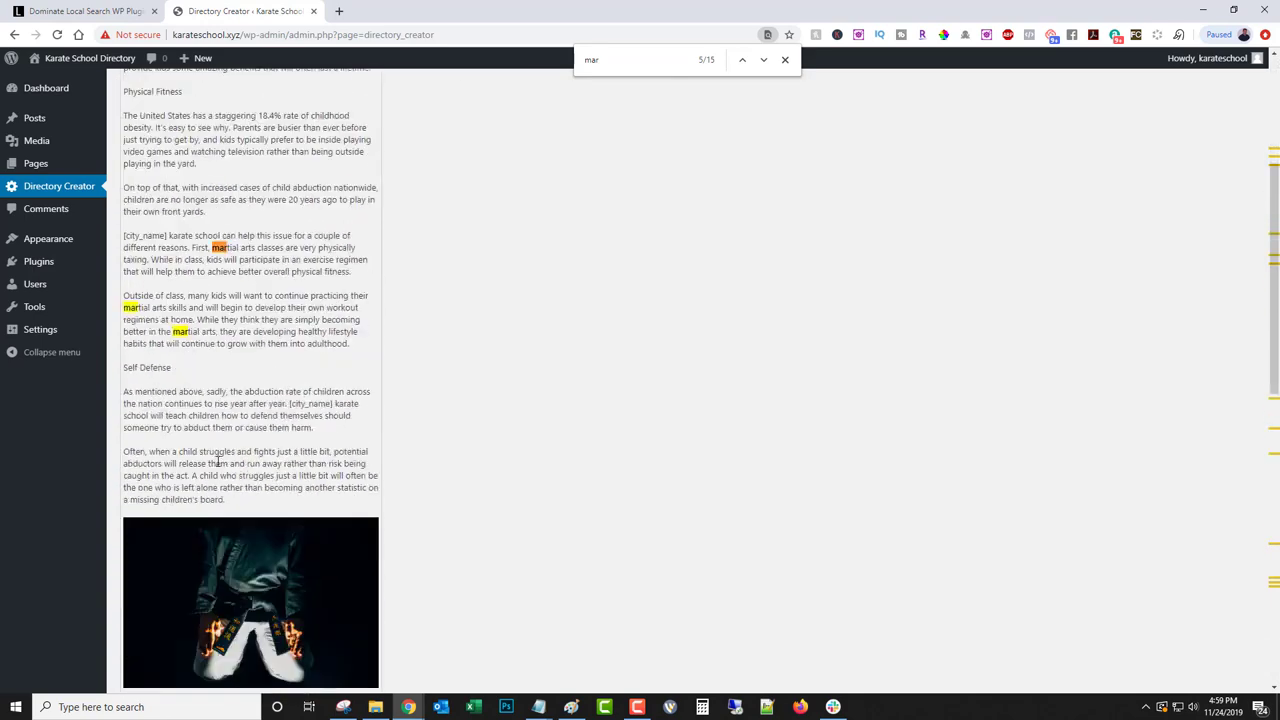
{"action": "left_click", "coordinate": [786, 60]}
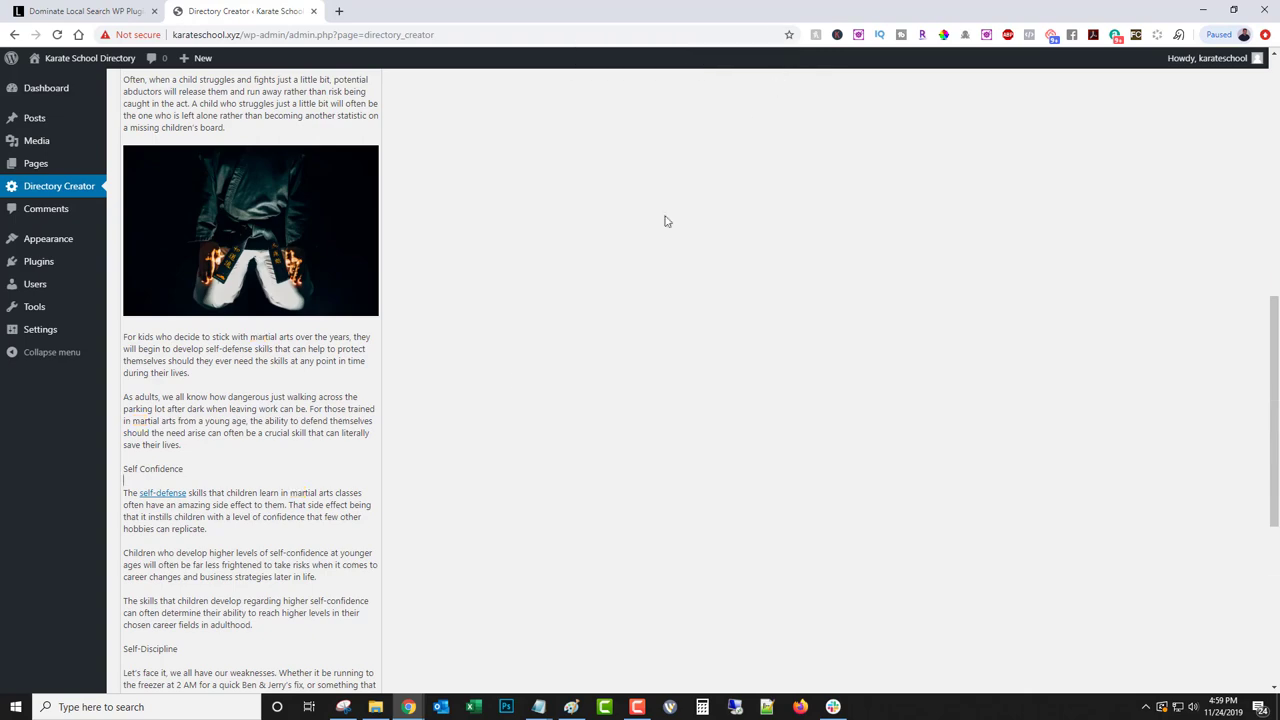
{"action": "scroll", "coordinate": [511, 380], "scroll_direction": "down", "scroll_amount": 4}
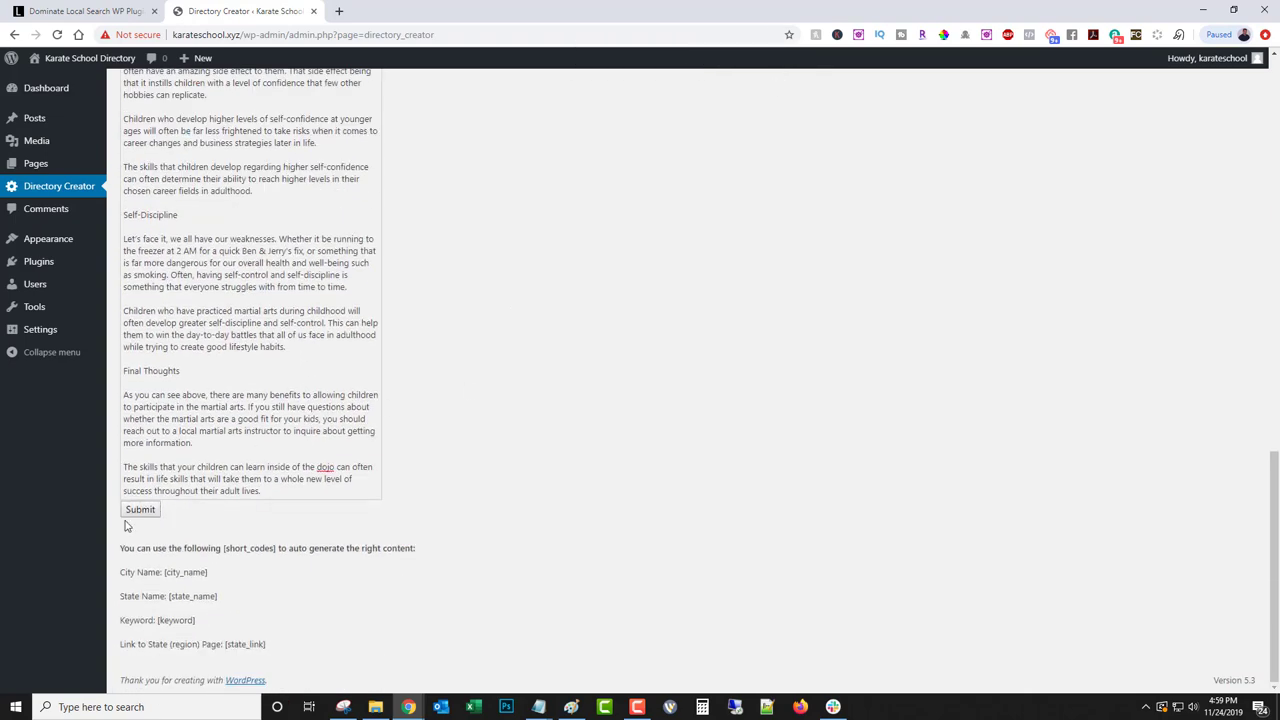
Step: Submit the form to generate the city pages and dismiss the success message
{"action": "left_click", "coordinate": [139, 509]}
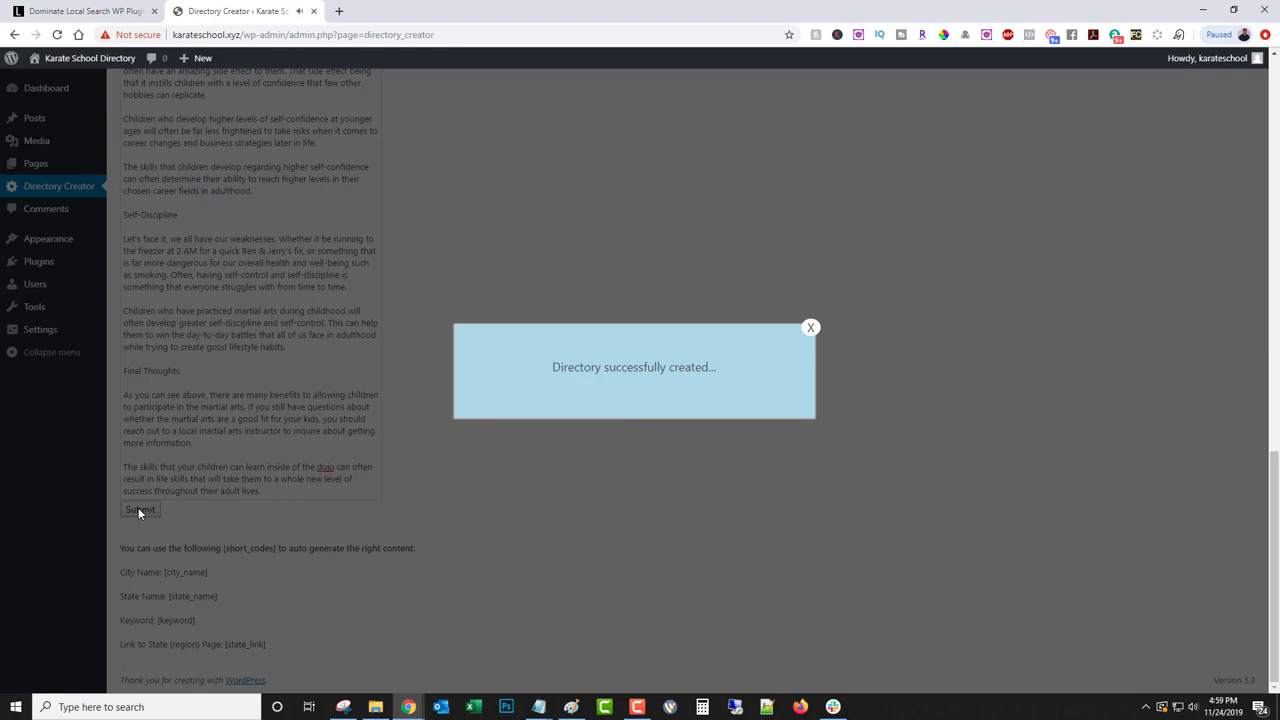
{"action": "left_click", "coordinate": [810, 327]}
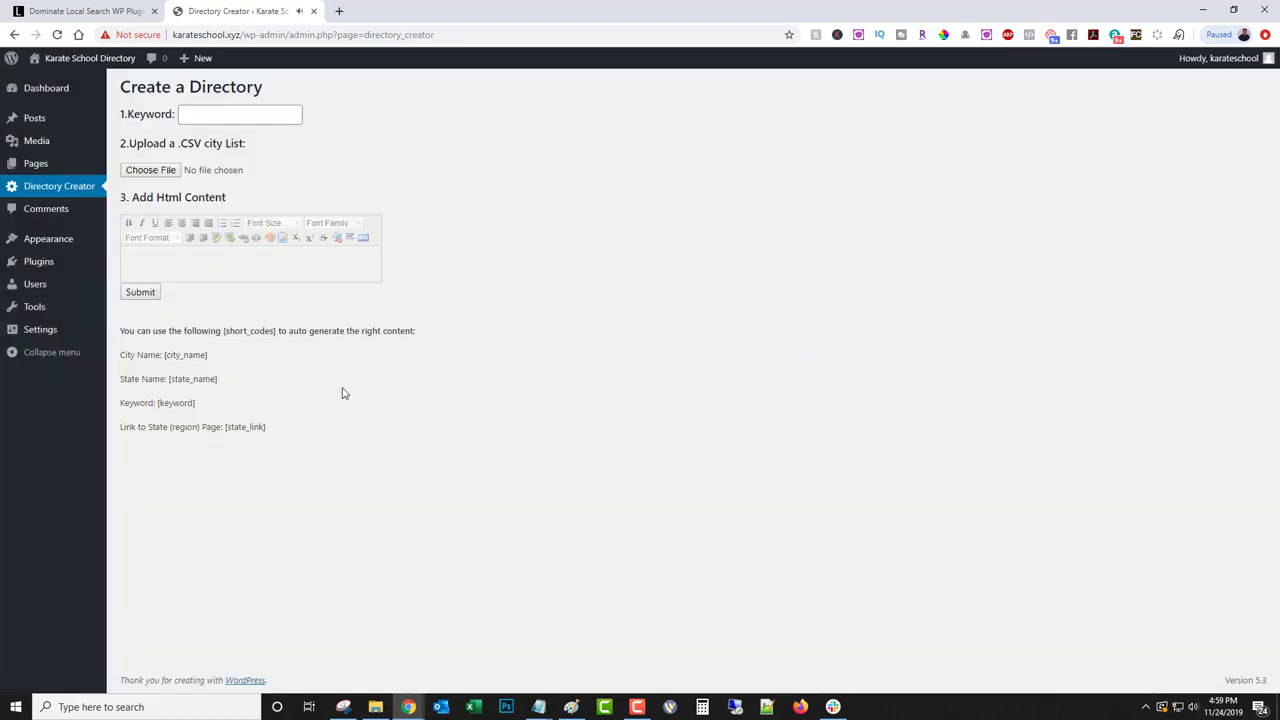
Step: Review the 224 new pages in the Pages list and check the live site in a new tab
{"action": "left_click", "coordinate": [38, 164]}
{"action": "scroll", "coordinate": [594, 426], "scroll_direction": "down", "scroll_amount": 5}
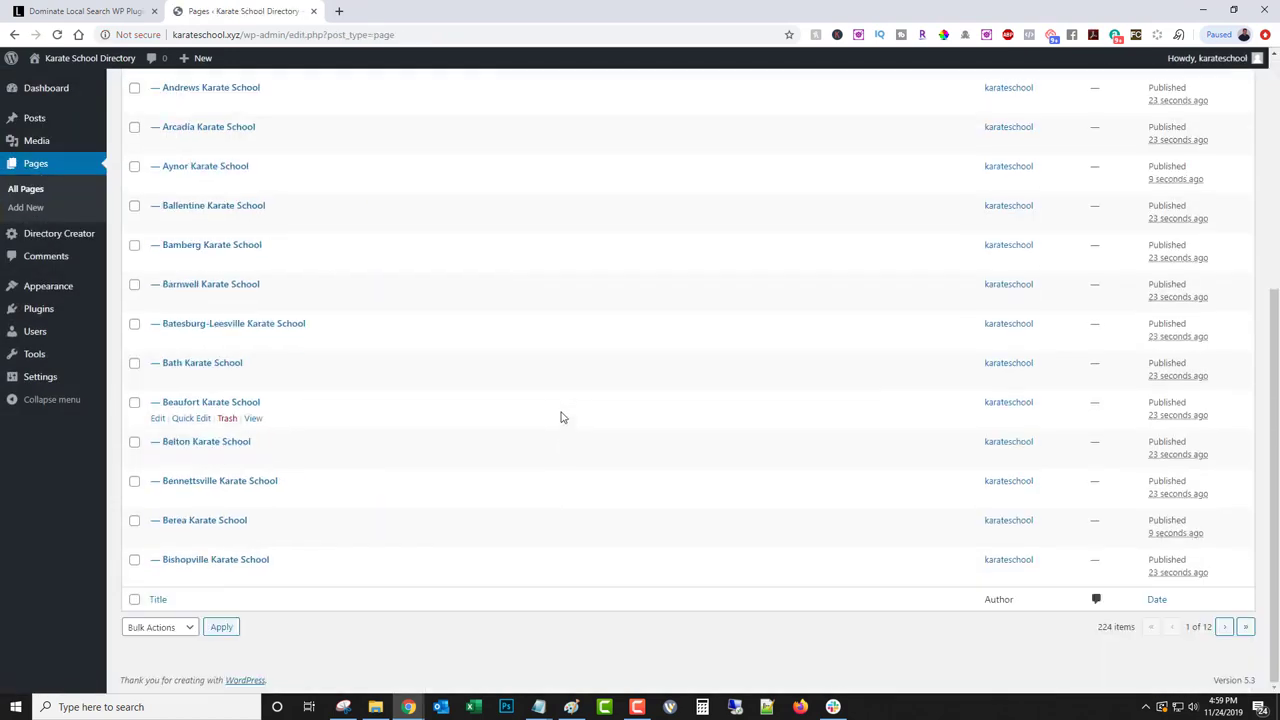
{"action": "scroll", "coordinate": [560, 417], "scroll_direction": "up", "scroll_amount": 5}
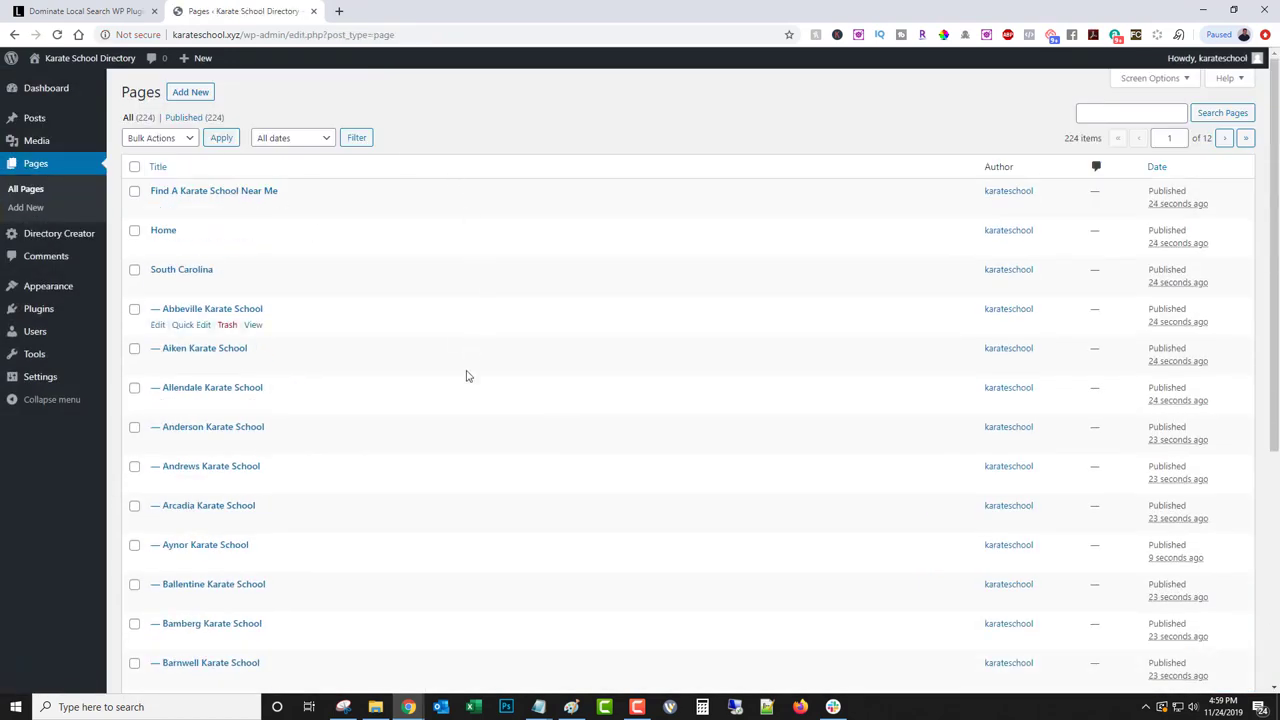
{"action": "mouse_move", "coordinate": [80, 62]}
{"action": "middle_click", "coordinate": [73, 84]}
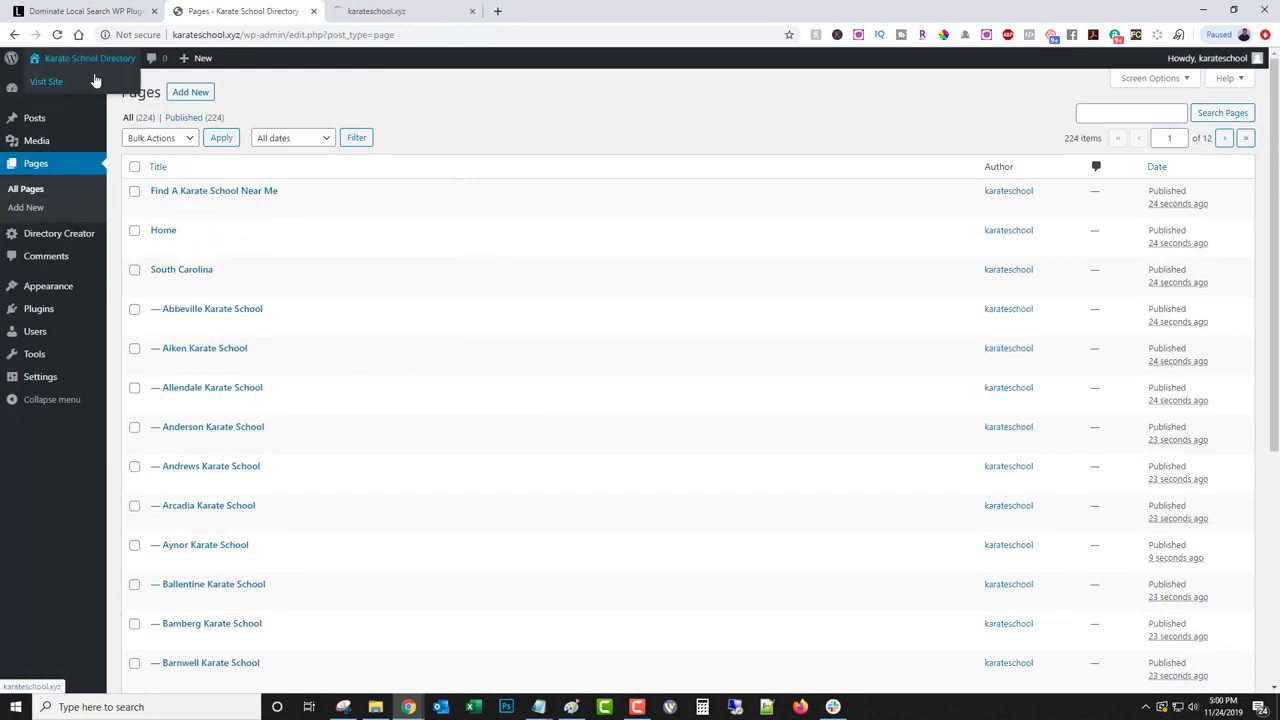
{"action": "left_click", "coordinate": [376, 12]}
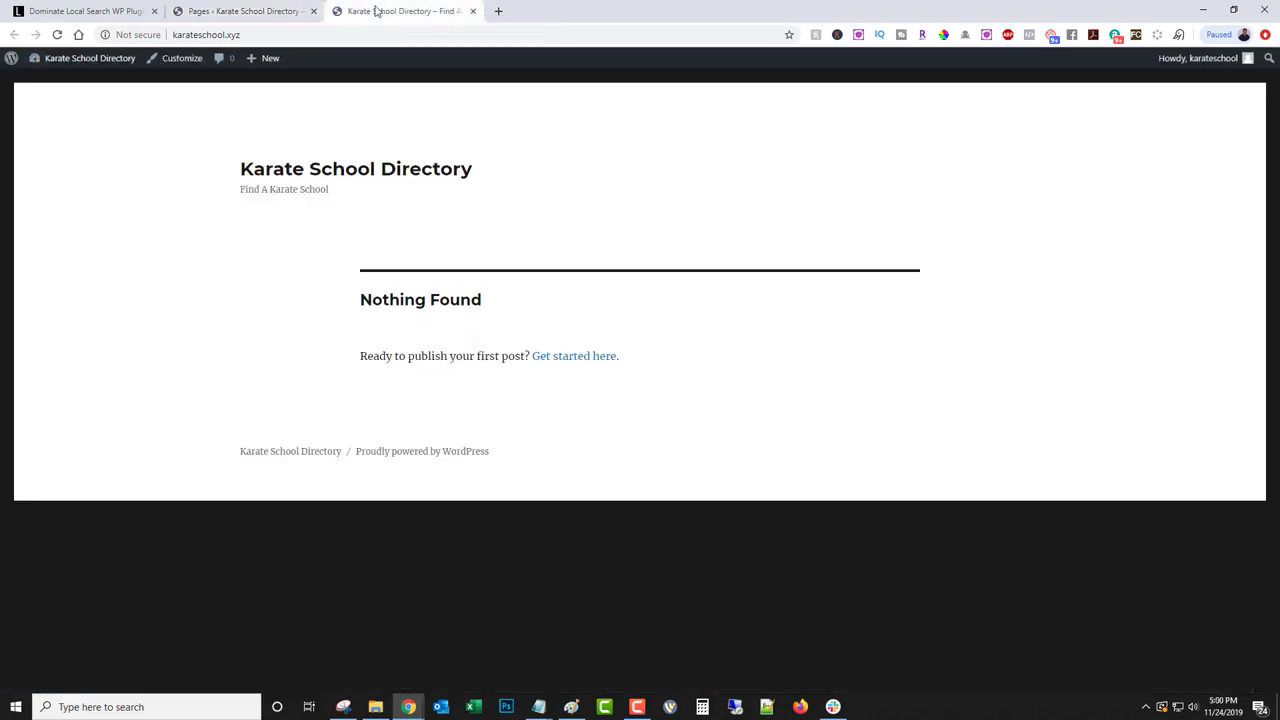
{"action": "left_click", "coordinate": [262, 10]}
Step: In the Customizer, make Home the static homepage and publish the change
{"action": "mouse_move", "coordinate": [46, 290]}
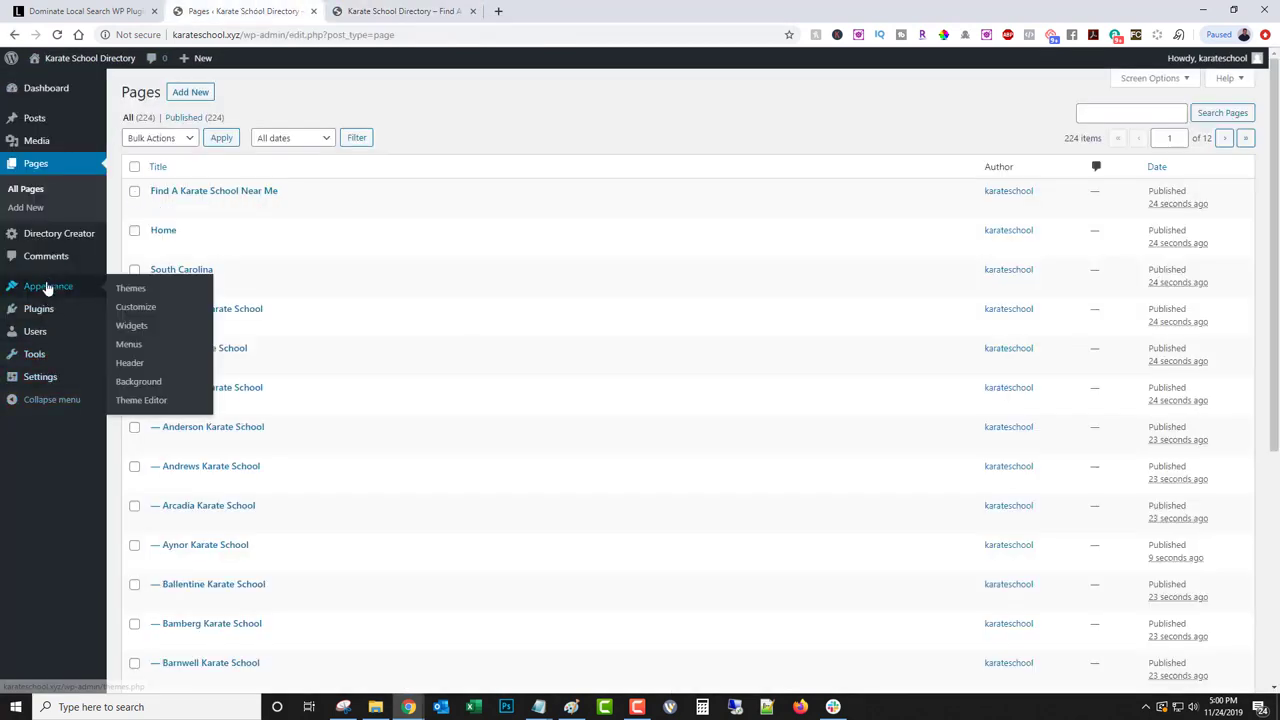
{"action": "left_click", "coordinate": [177, 310]}
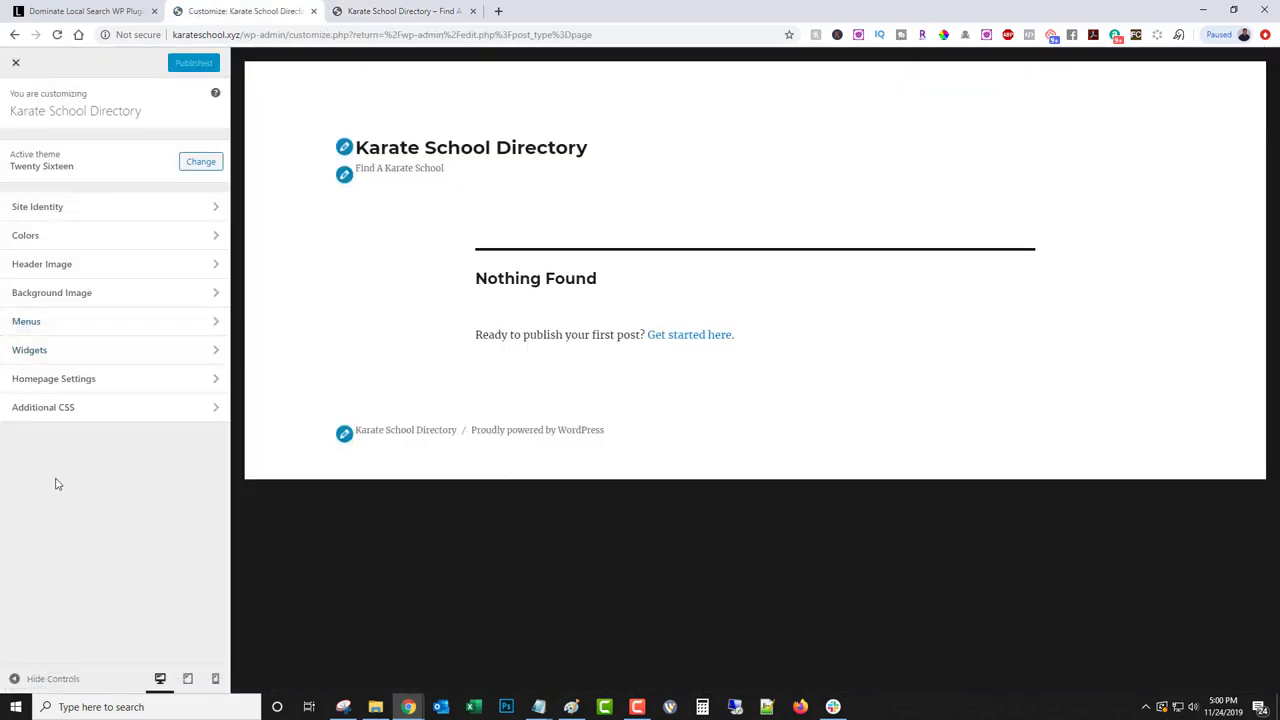
{"action": "left_click", "coordinate": [70, 378]}
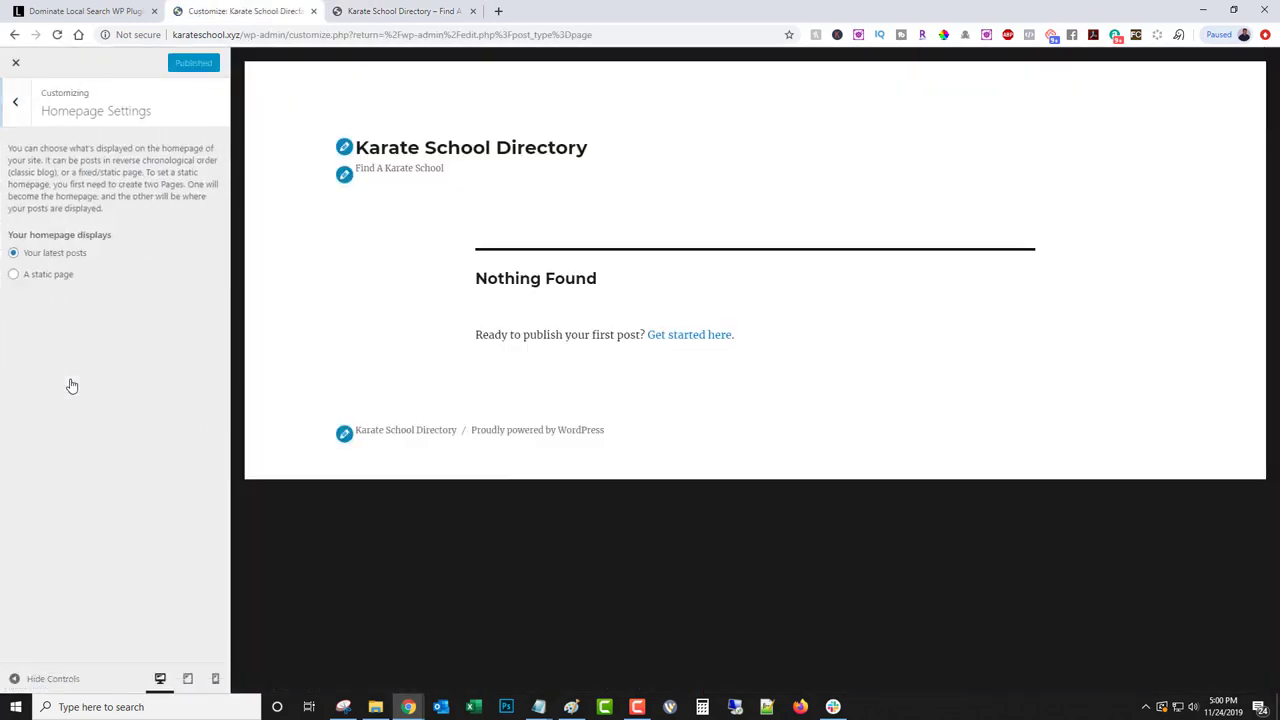
{"action": "left_click", "coordinate": [40, 277]}
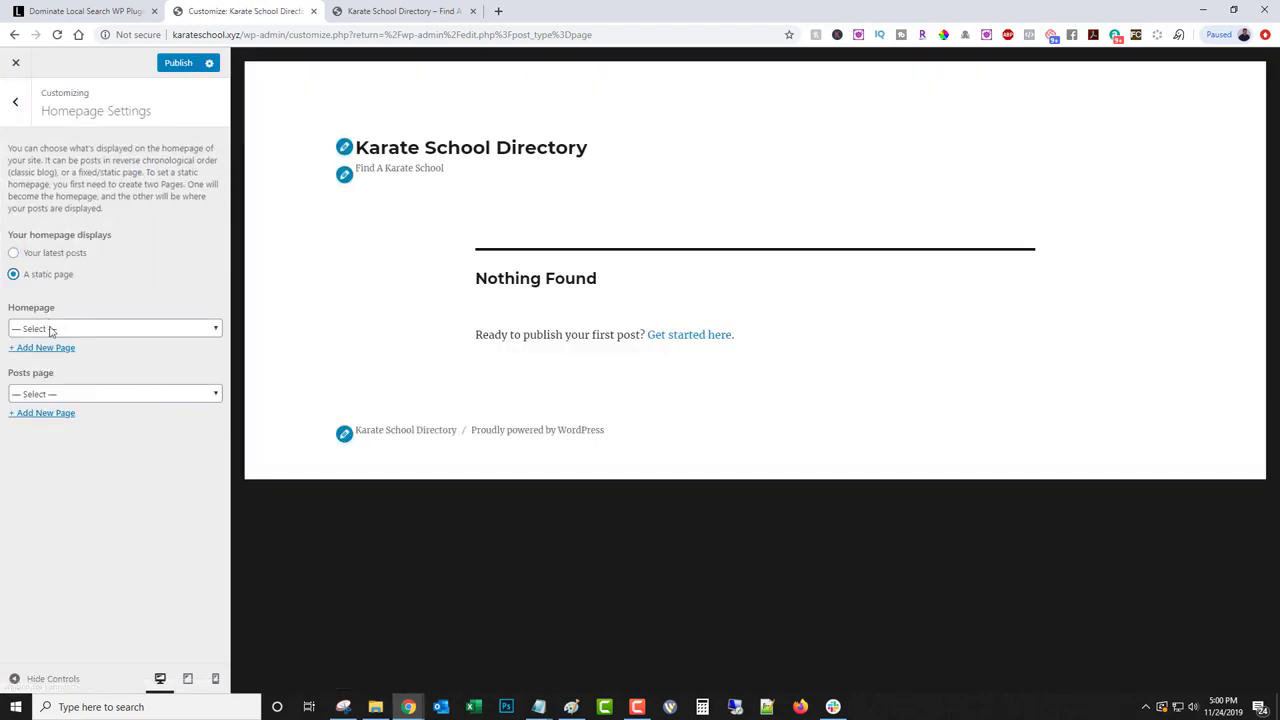
{"action": "left_click", "coordinate": [50, 330]}
{"action": "left_click", "coordinate": [36, 366]}
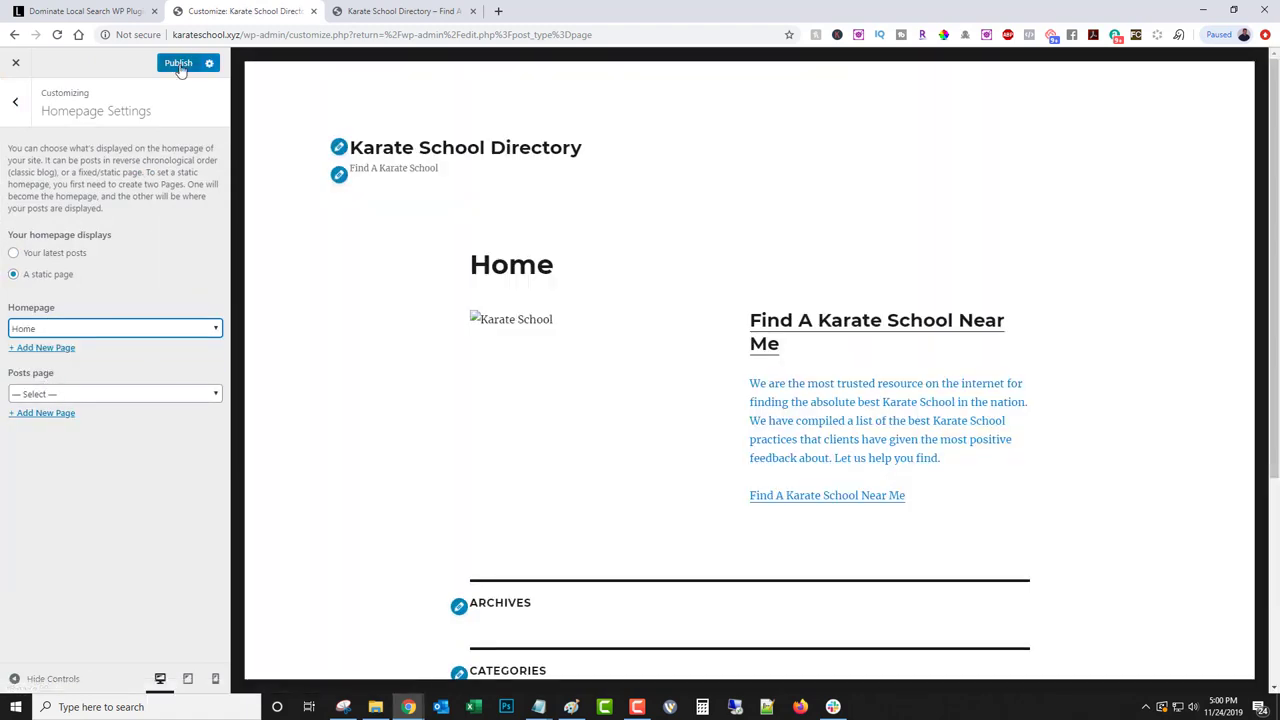
{"action": "left_click", "coordinate": [180, 63]}
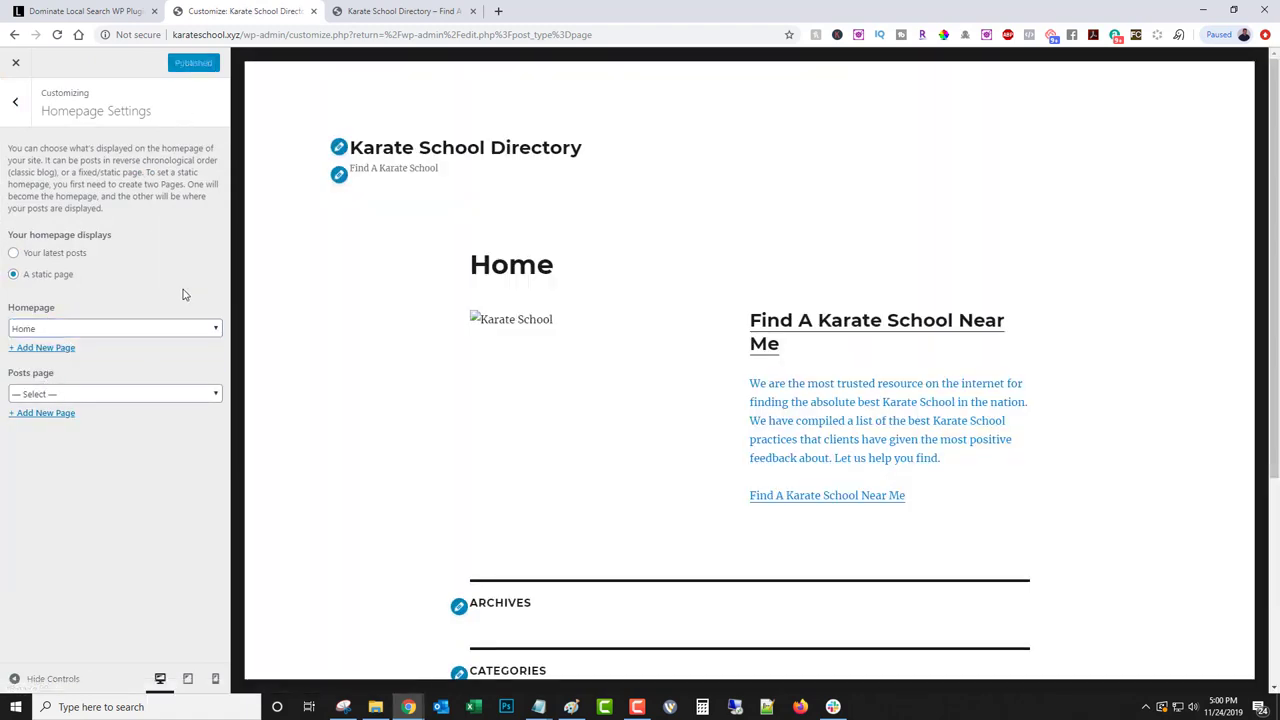
{"action": "left_click", "coordinate": [15, 62]}
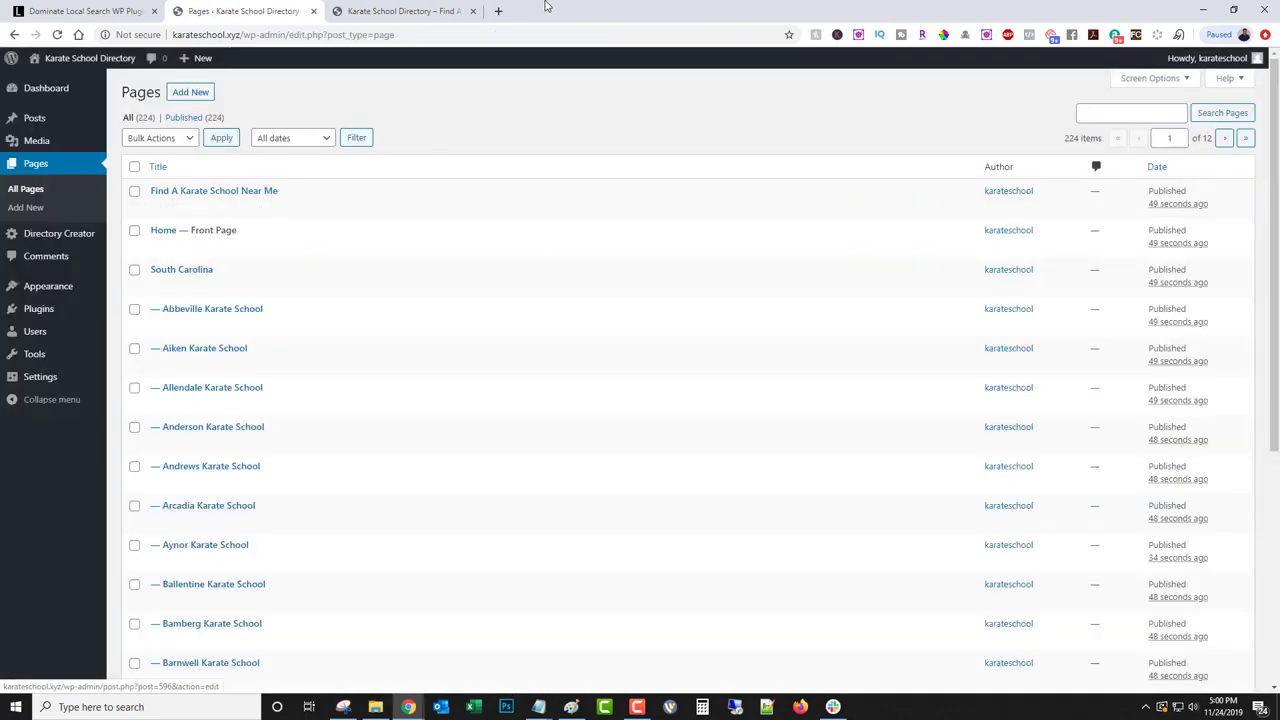
Step: Reload the live site to see the new Home page with its Find A Karate School Near Me section
{"action": "left_click", "coordinate": [441, 11]}
{"action": "left_click", "coordinate": [57, 34]}
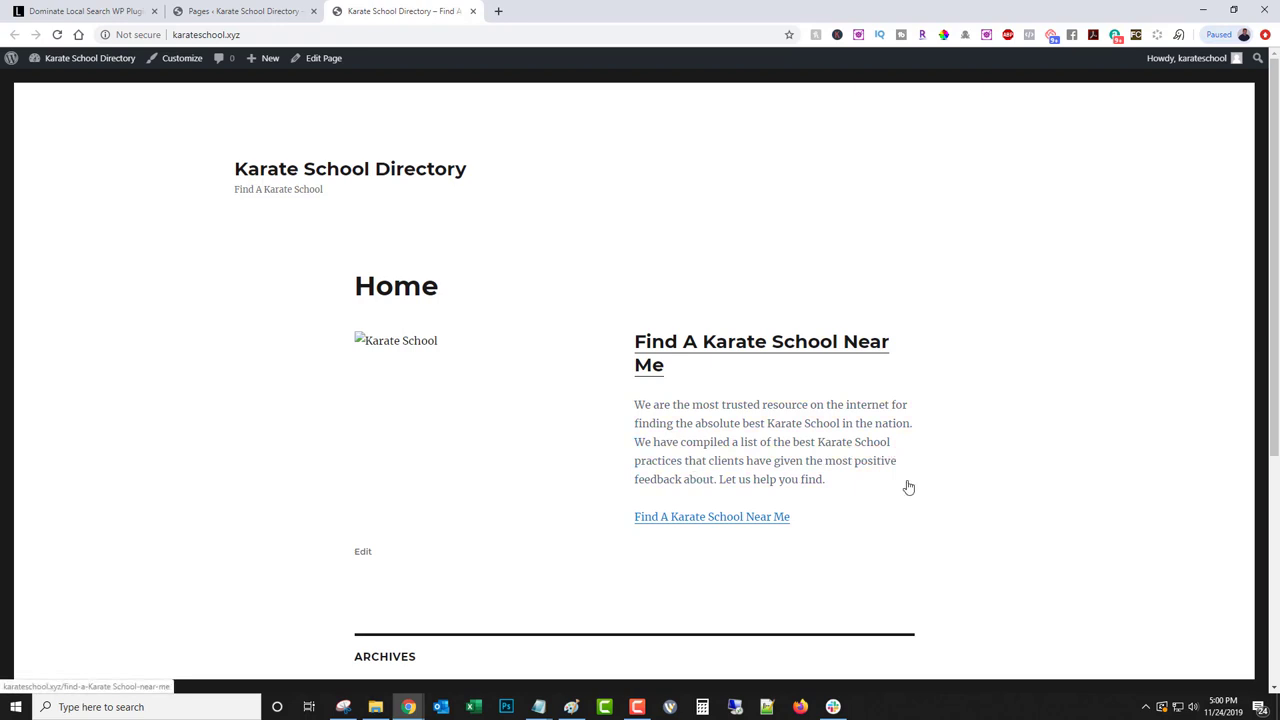
{"action": "scroll", "coordinate": [864, 516], "scroll_direction": "down", "scroll_amount": 1}
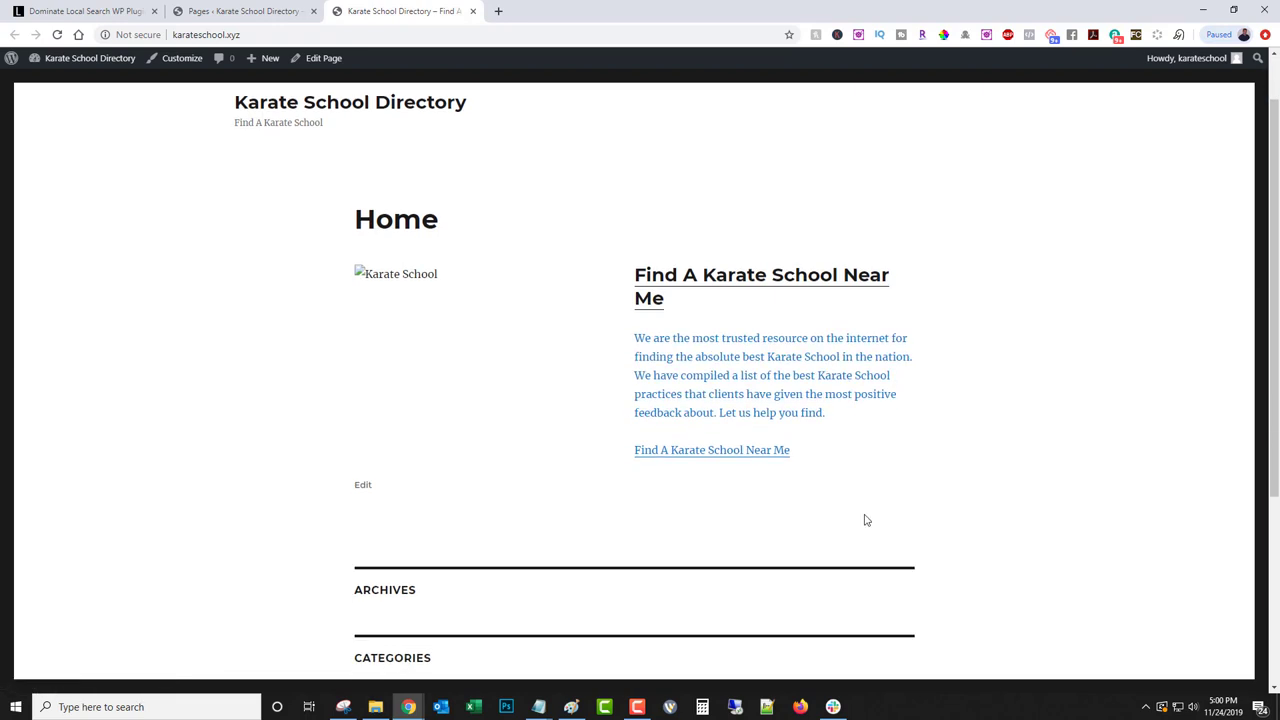
Step: Open the Find A Karate School Near Me state index and browse its flags grid
{"action": "left_click", "coordinate": [667, 456]}
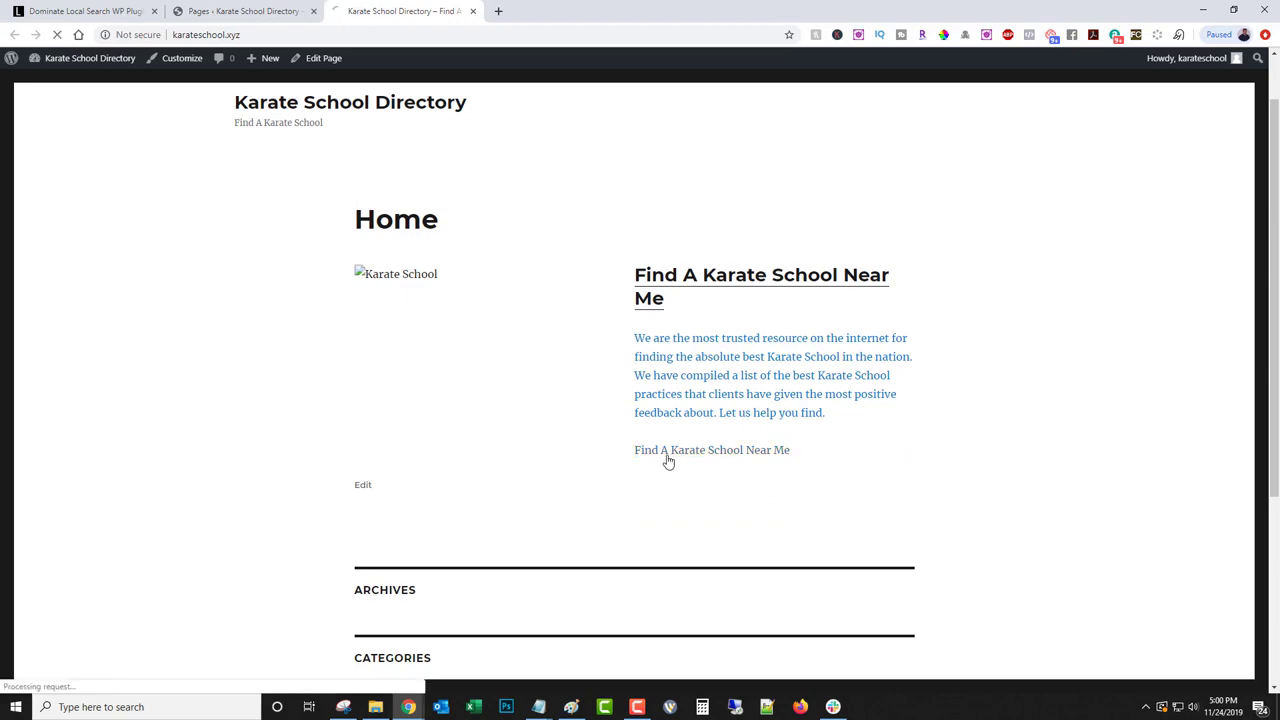
{"action": "scroll", "coordinate": [656, 466], "scroll_direction": "down", "scroll_amount": 3}
{"action": "scroll", "coordinate": [656, 466], "scroll_direction": "down", "scroll_amount": 10}
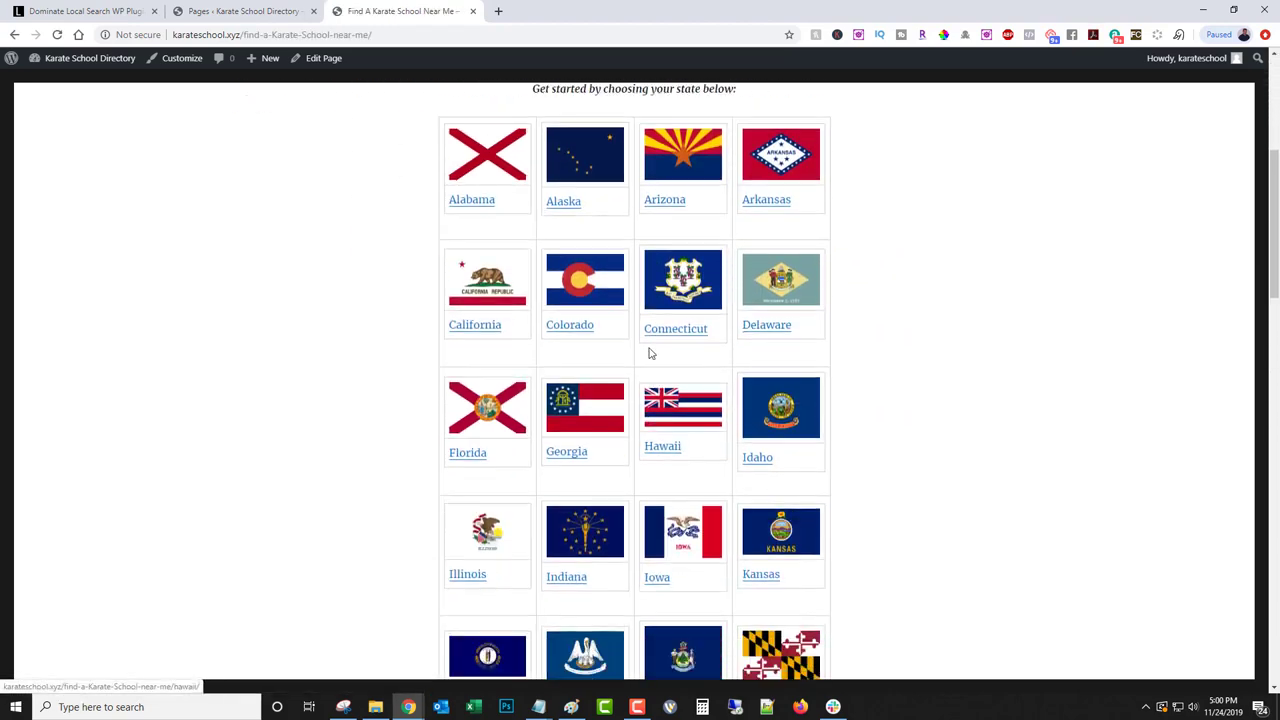
{"action": "scroll", "coordinate": [632, 360], "scroll_direction": "down", "scroll_amount": 4}
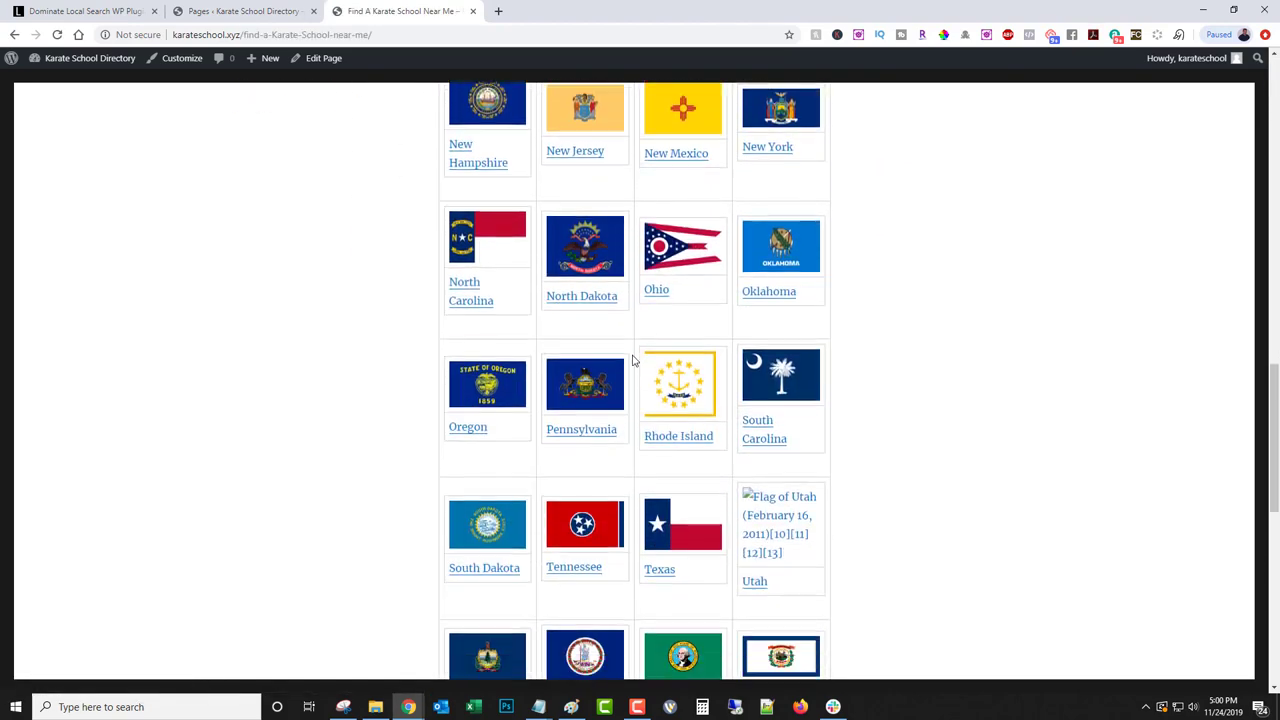
{"action": "scroll", "coordinate": [638, 377], "scroll_direction": "up", "scroll_amount": 2}
{"action": "scroll", "coordinate": [638, 377], "scroll_direction": "up", "scroll_amount": 1}
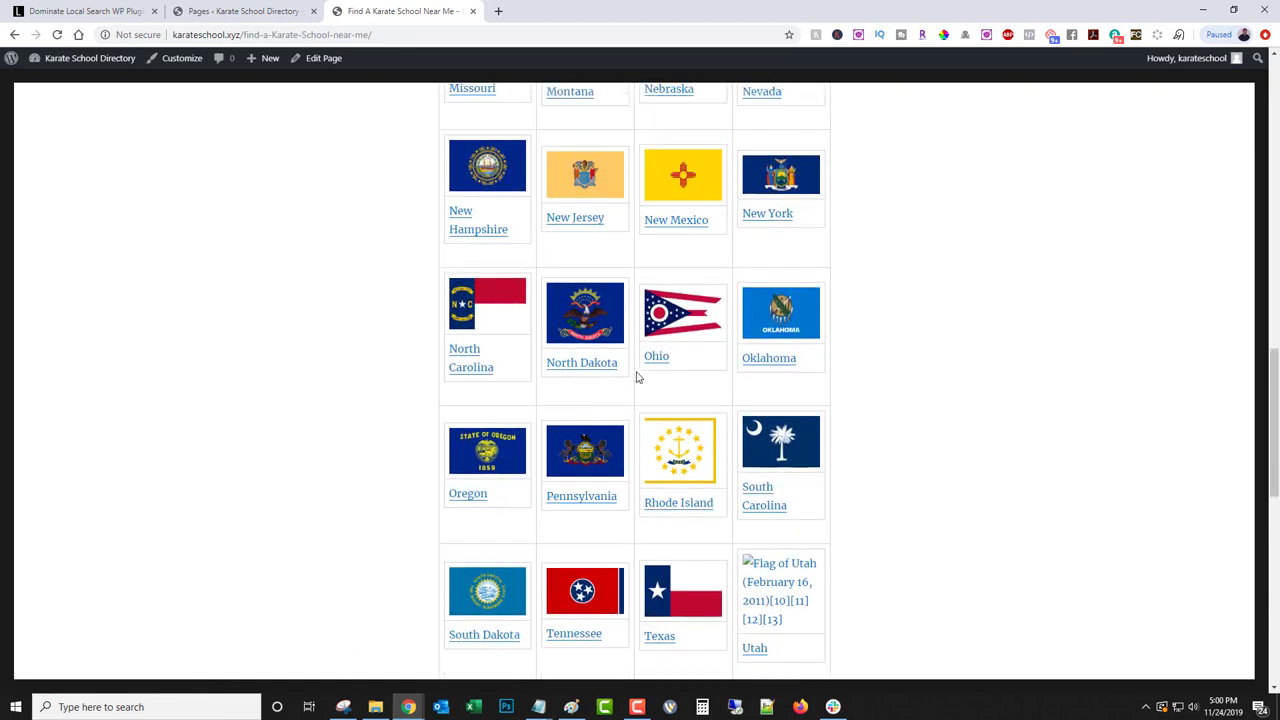
Step: Open the South Carolina city list and find the Myrtle Beach entry by searching 'myrt'
{"action": "left_click", "coordinate": [762, 505]}
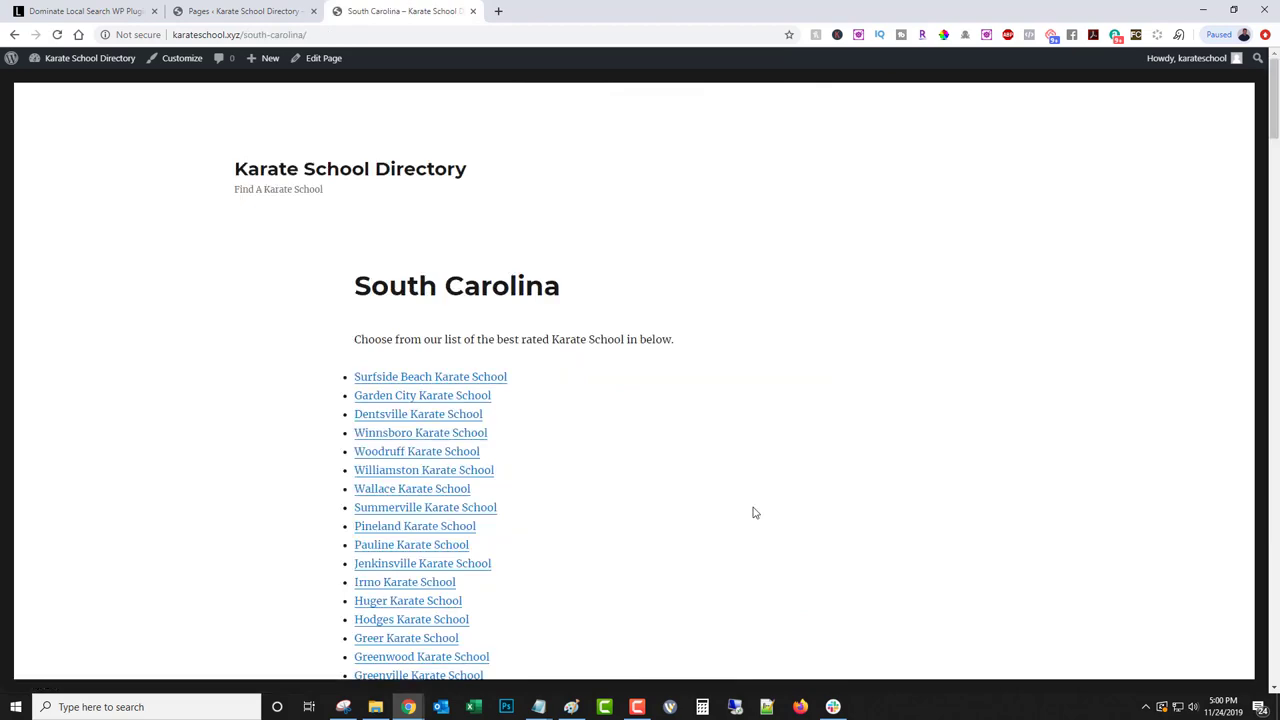
{"action": "scroll", "coordinate": [593, 376], "scroll_direction": "down", "scroll_amount": 3}
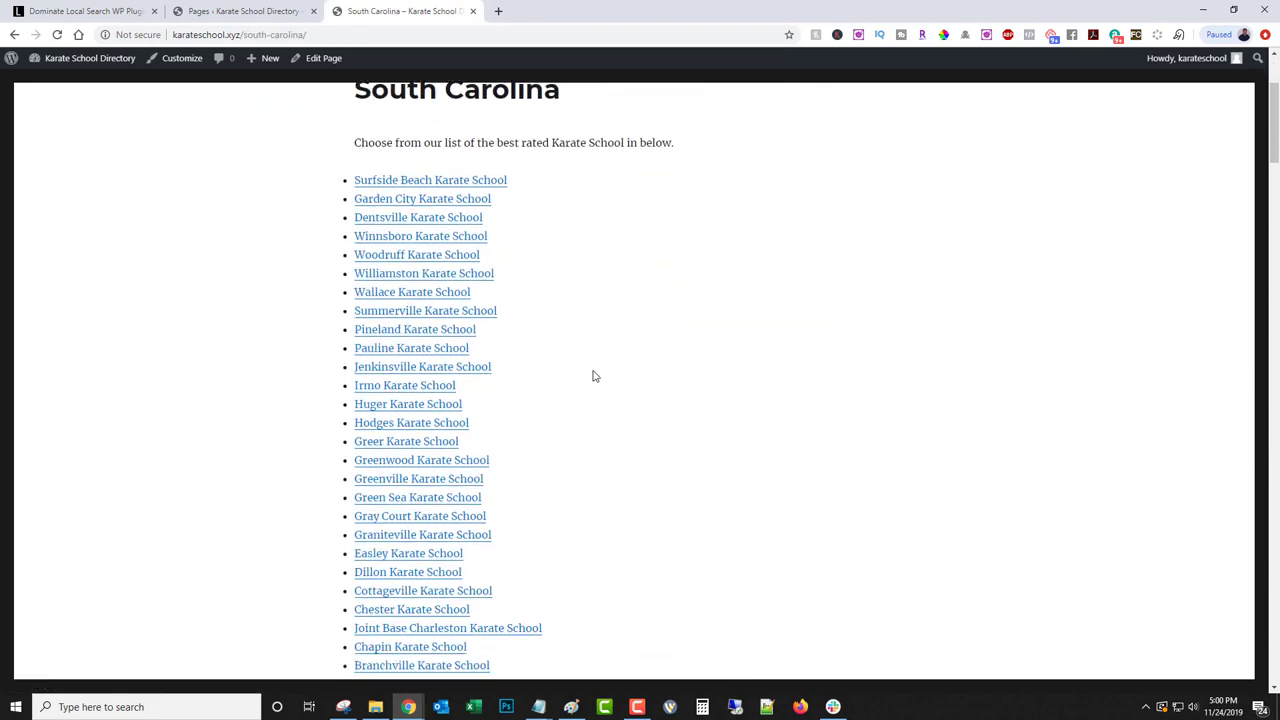
{"action": "scroll", "coordinate": [593, 376], "scroll_direction": "down", "scroll_amount": 6}
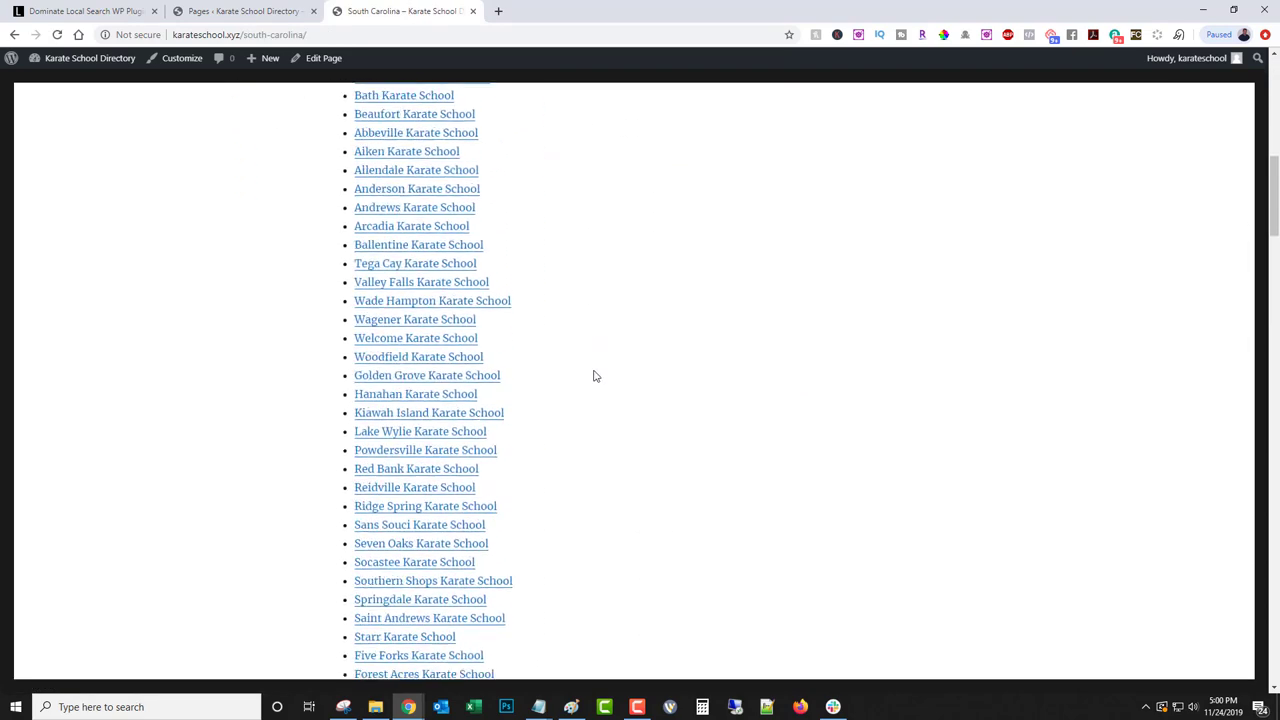
{"action": "scroll", "coordinate": [593, 376], "scroll_direction": "down", "scroll_amount": 9}
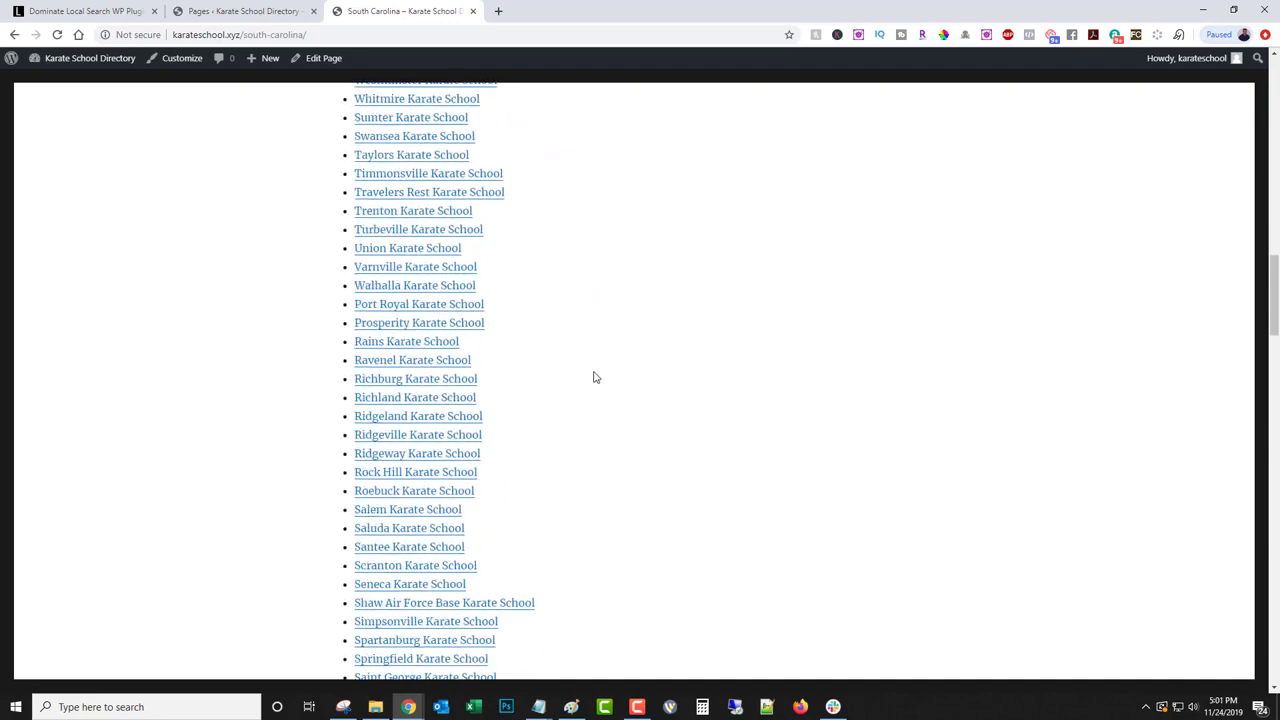
{"action": "scroll", "coordinate": [593, 376], "scroll_direction": "down", "scroll_amount": 15}
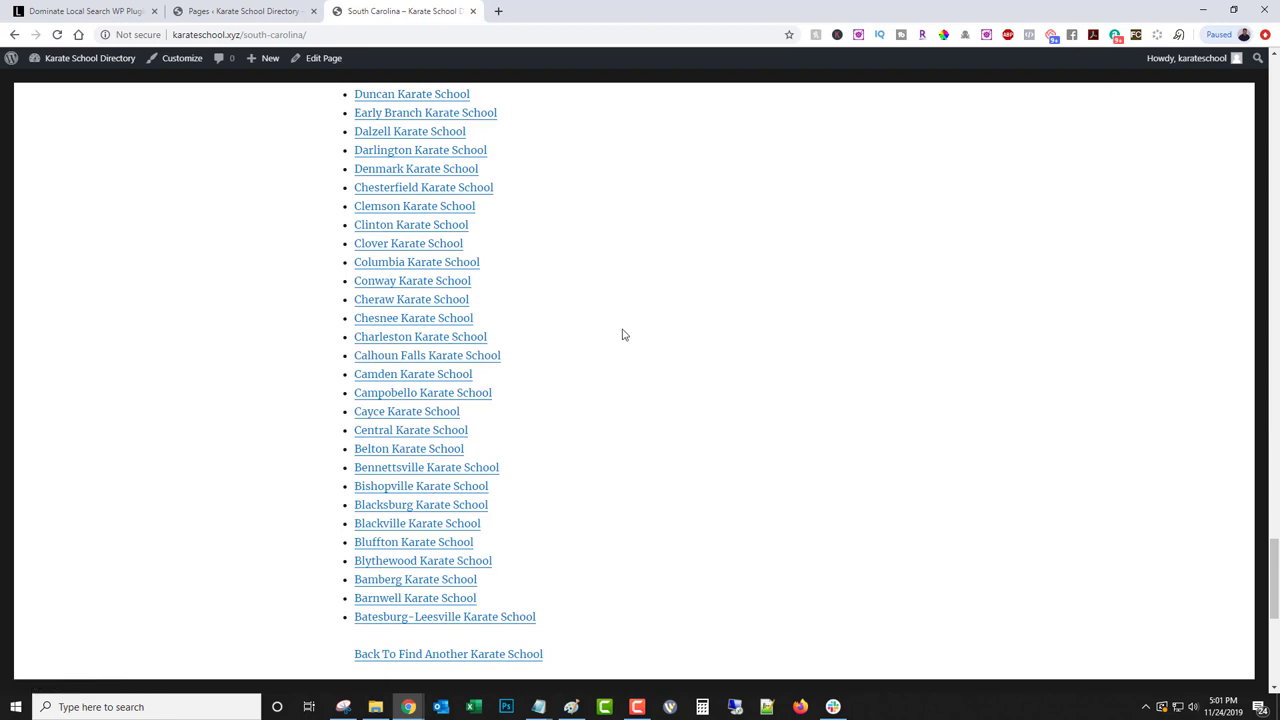
{"action": "key", "text": "ctrl+f"}
{"action": "type", "text": "myrtl"}
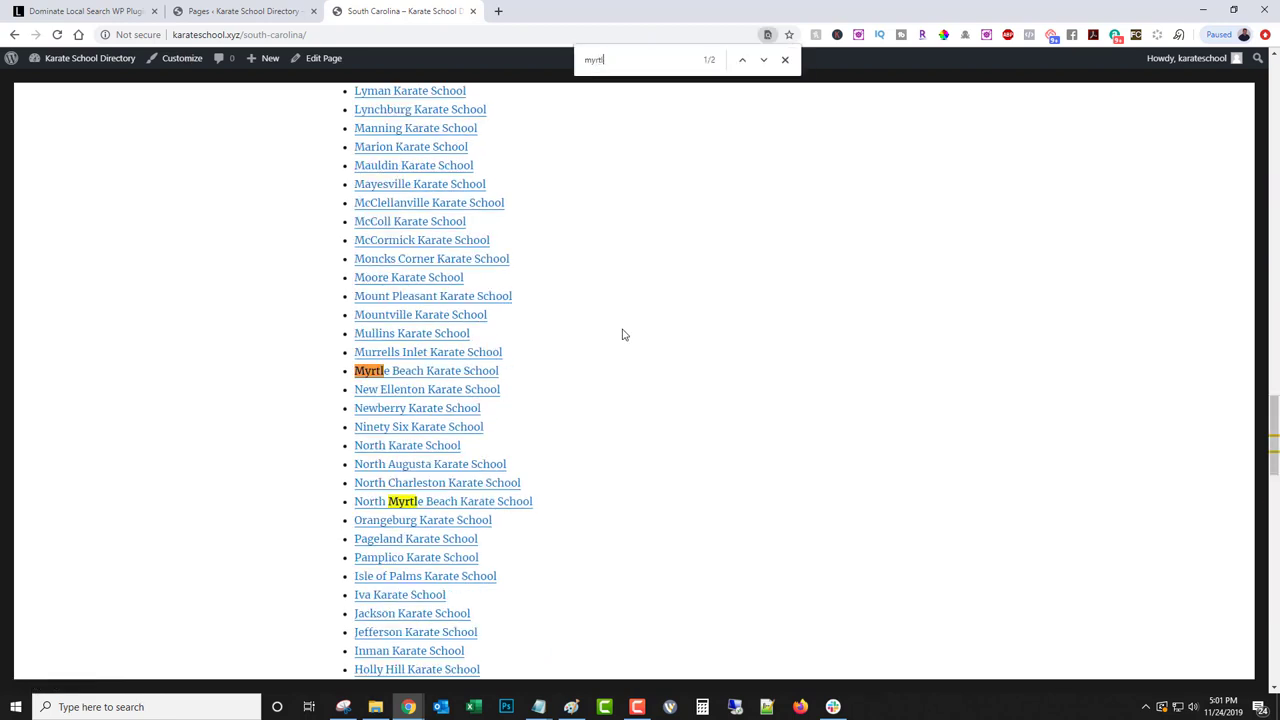
Step: Review the generated Myrtle Beach Karate School page, then return to the site's Home page
{"action": "left_click", "coordinate": [405, 377]}
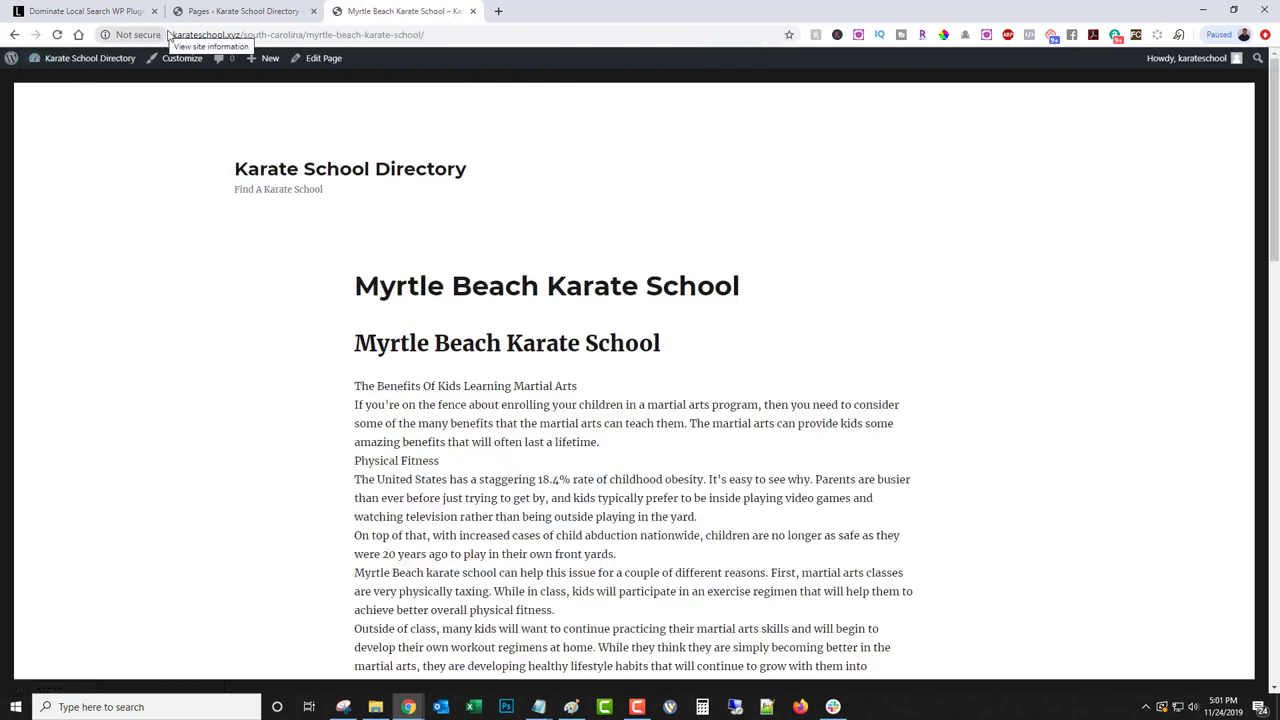
{"action": "left_click_drag", "start_coordinate": [172, 34], "coordinate": [229, 34]}
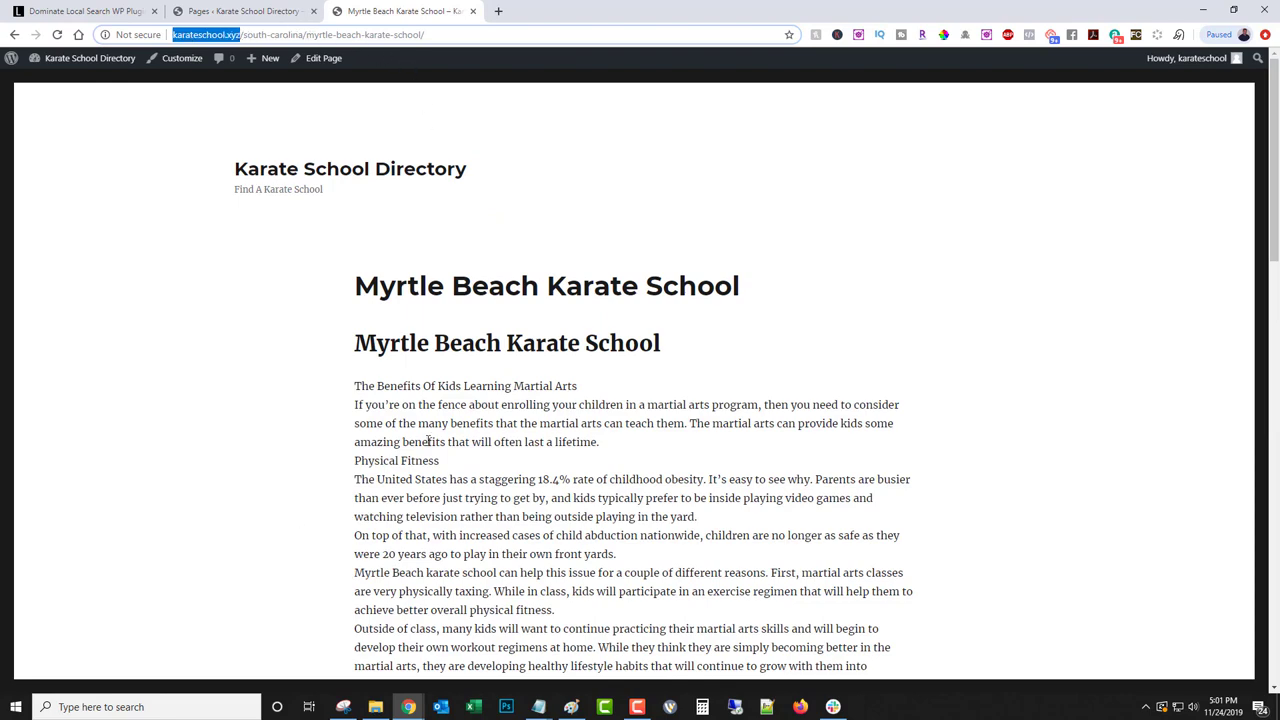
{"action": "scroll", "coordinate": [428, 441], "scroll_direction": "down", "scroll_amount": 8}
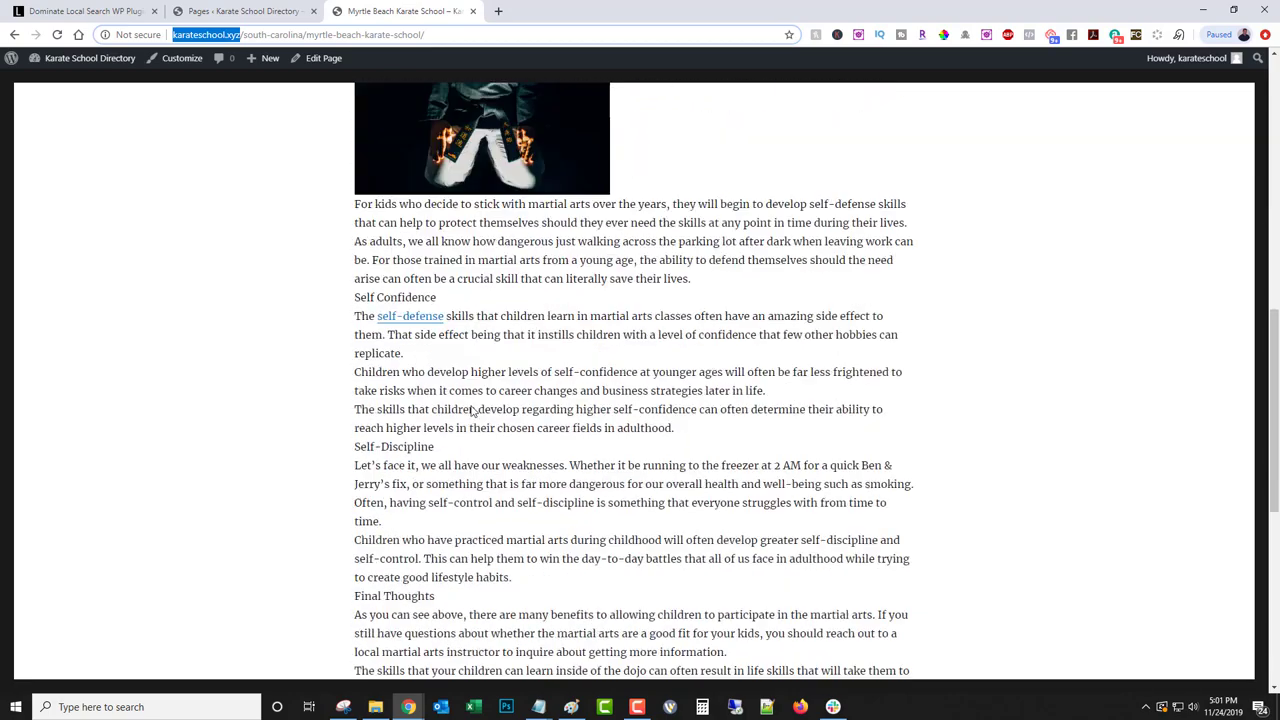
{"action": "scroll", "coordinate": [473, 412], "scroll_direction": "down", "scroll_amount": 2}
{"action": "scroll", "coordinate": [472, 416], "scroll_direction": "up", "scroll_amount": 5}
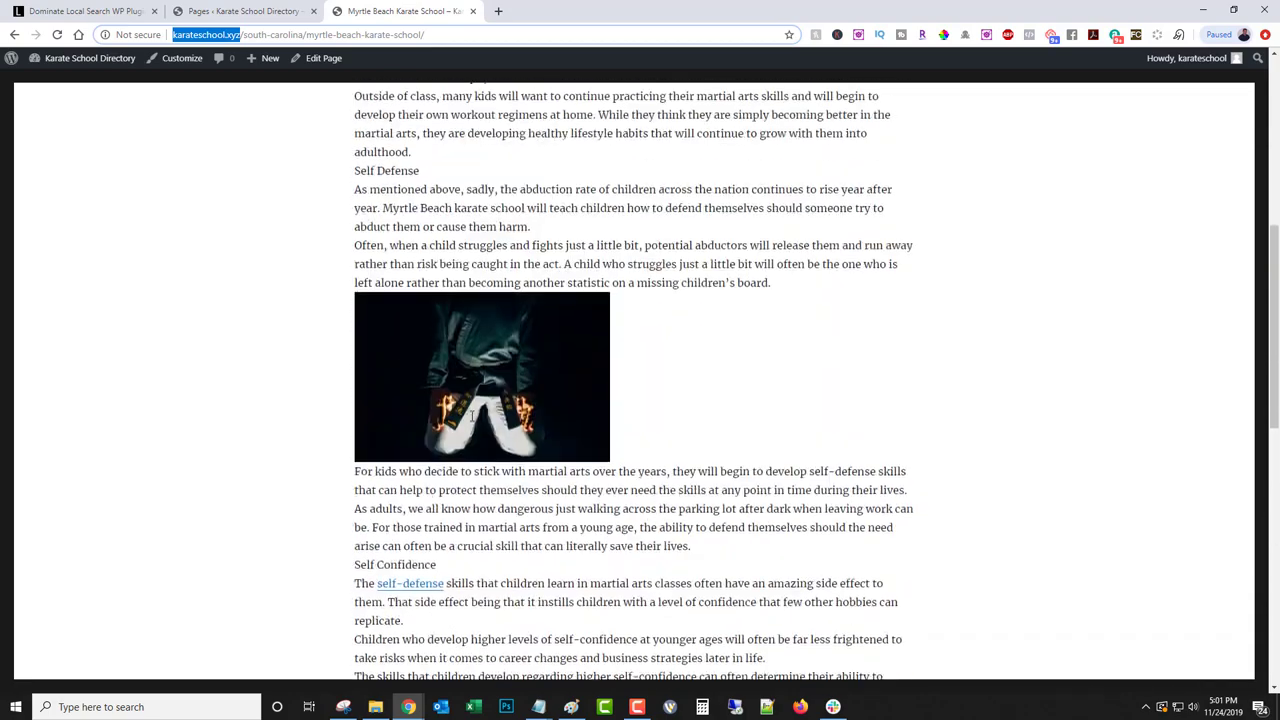
{"action": "scroll", "coordinate": [472, 416], "scroll_direction": "up", "scroll_amount": 5}
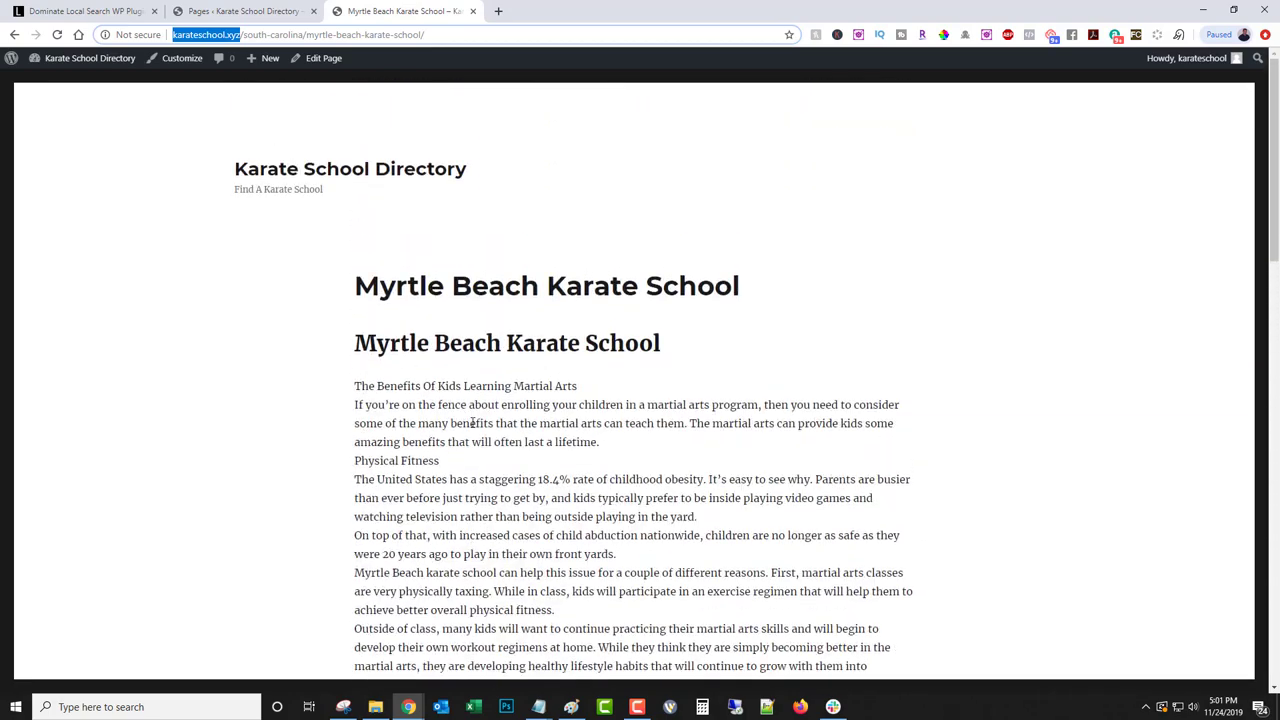
{"action": "left_click", "coordinate": [368, 164]}
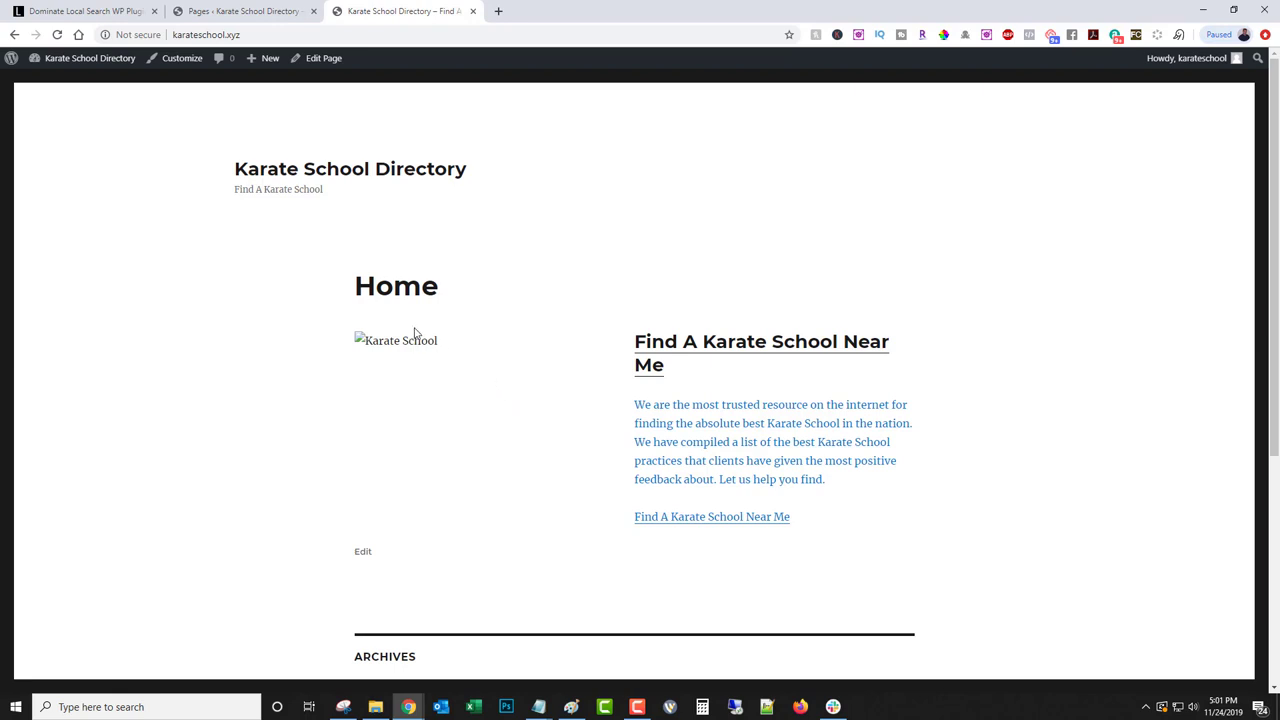
Step: Review the admin All Pages list showing 224 published pages, including South Carolina's city pages
{"action": "left_click", "coordinate": [243, 11]}
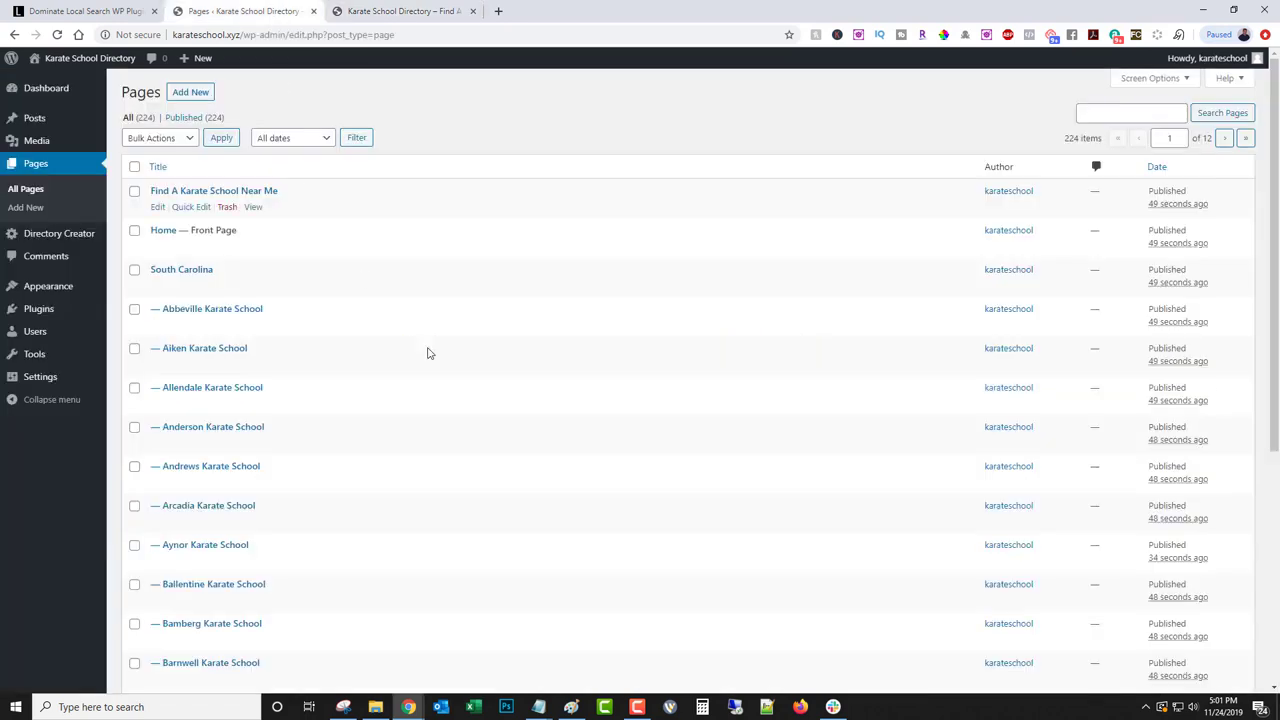
{"action": "scroll", "coordinate": [566, 437], "scroll_direction": "down", "scroll_amount": 5}
{"action": "scroll", "coordinate": [566, 437], "scroll_direction": "up", "scroll_amount": 5}
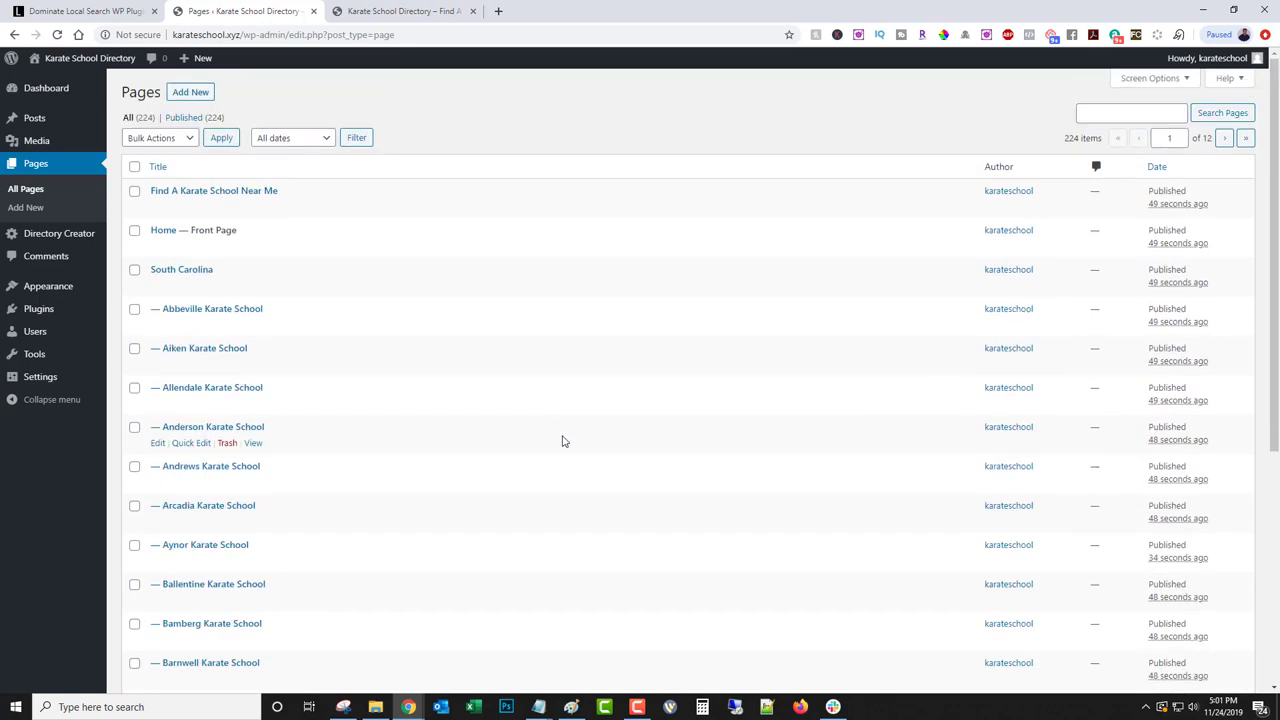
{"action": "key", "text": "F10"}
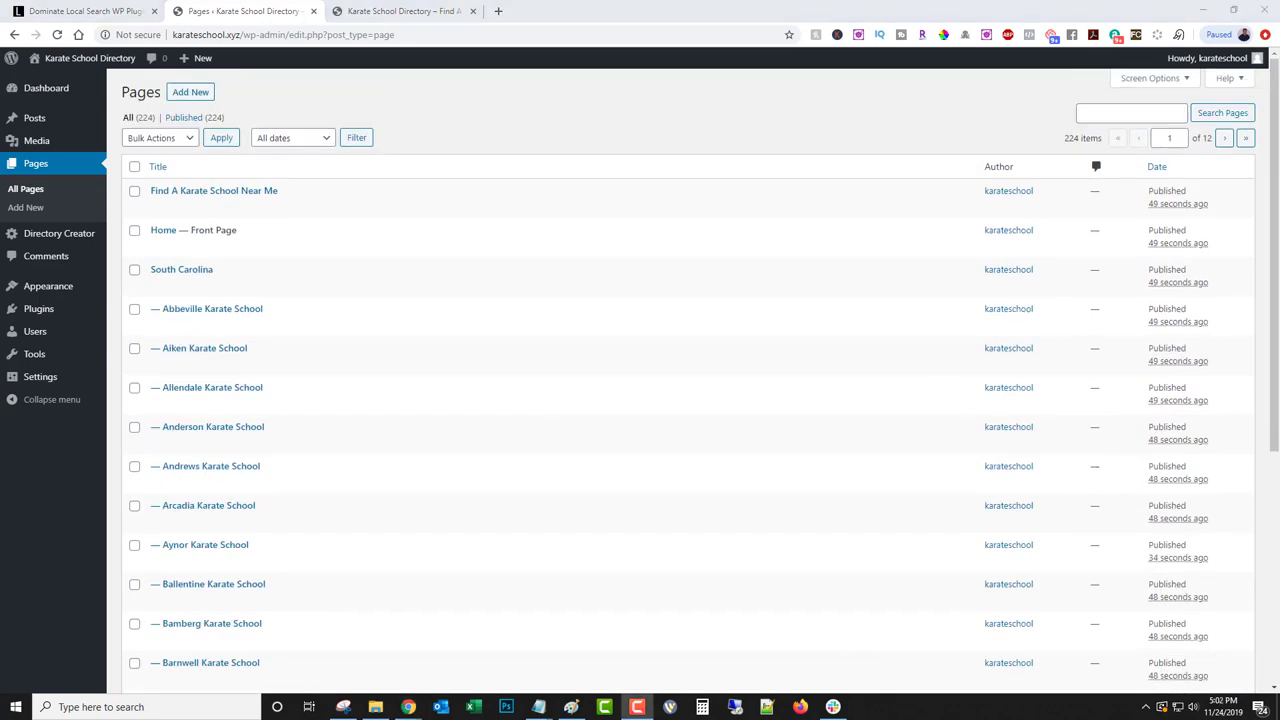
Step: From the live Home page, open the Find A Karate School Near Me state index
{"action": "left_click", "coordinate": [400, 11]}
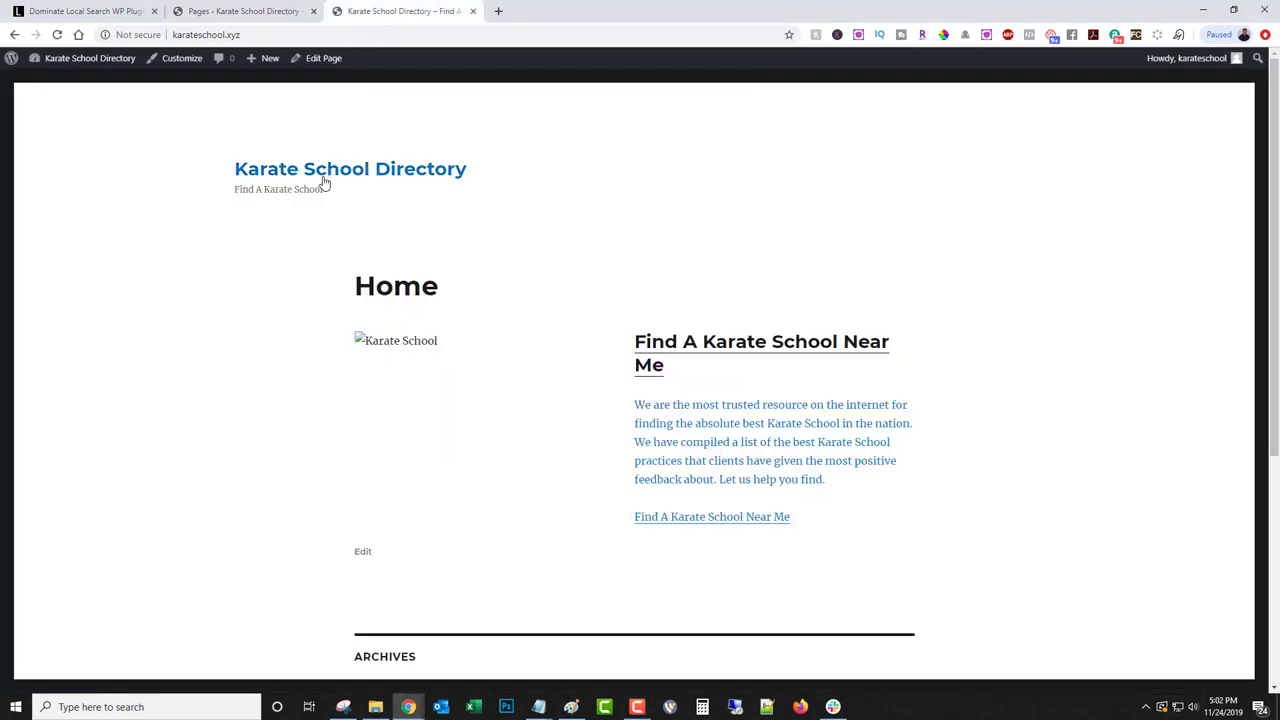
{"action": "left_click", "coordinate": [720, 448]}
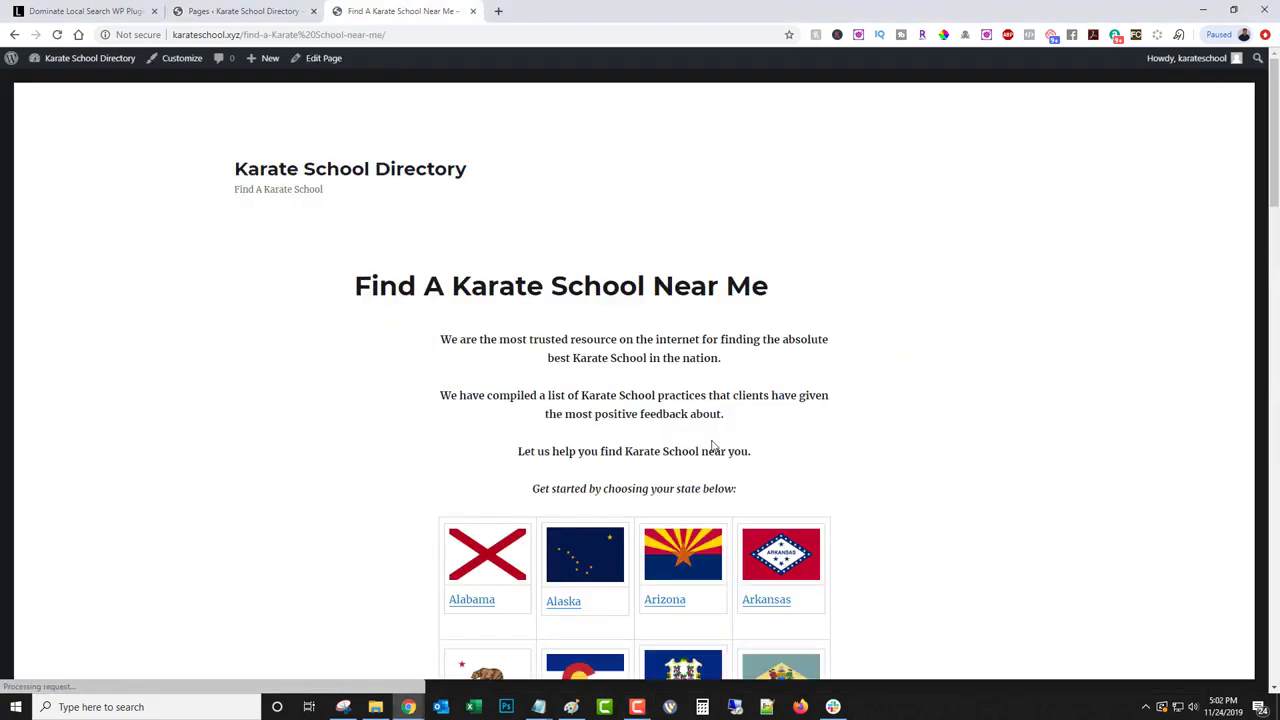
{"action": "scroll", "coordinate": [713, 445], "scroll_direction": "down", "scroll_amount": 3}
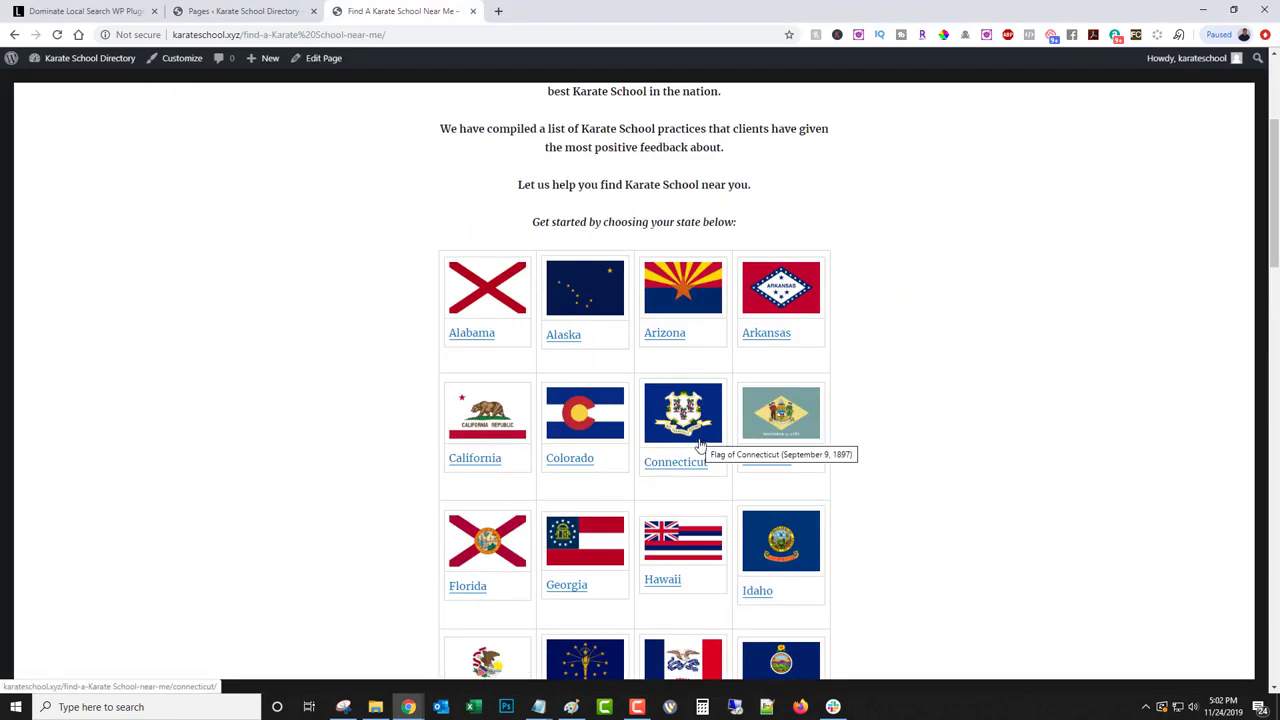
{"action": "scroll", "coordinate": [700, 445], "scroll_direction": "down", "scroll_amount": 6}
{"action": "scroll", "coordinate": [703, 444], "scroll_direction": "down", "scroll_amount": 2}
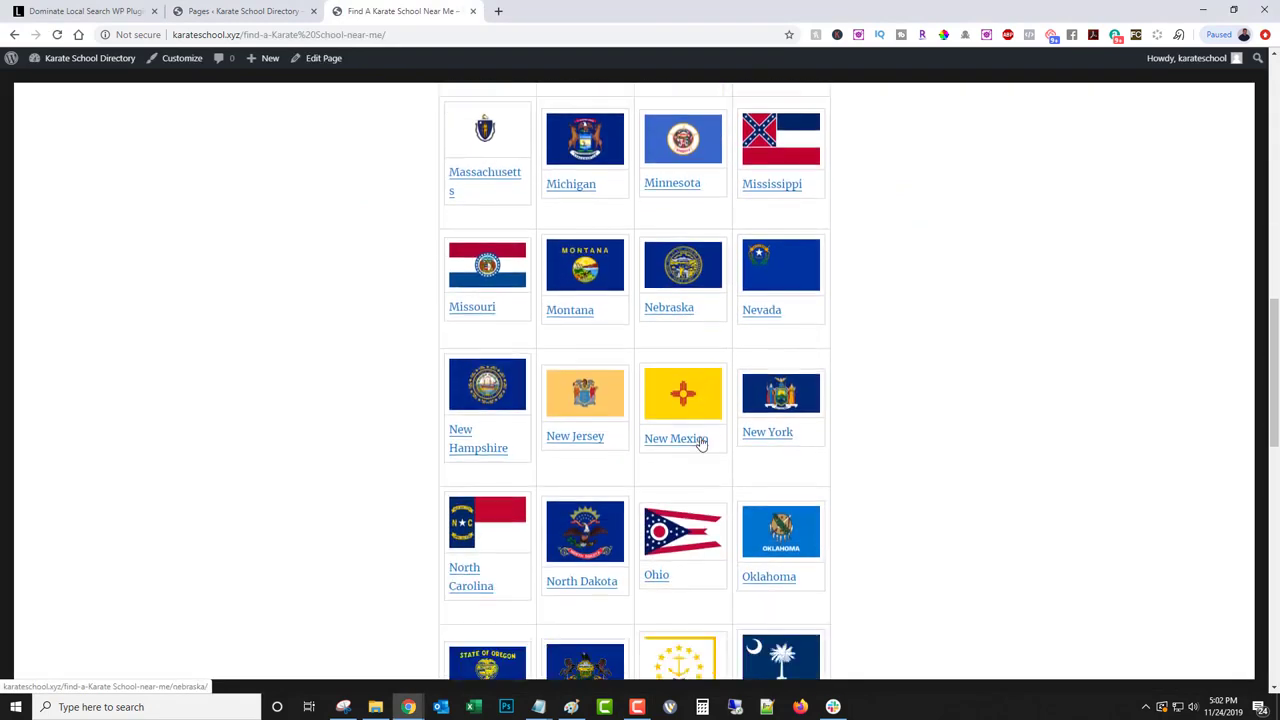
{"action": "scroll", "coordinate": [701, 443], "scroll_direction": "down", "scroll_amount": 5}
Step: Go to the South Carolina city list and view the Dentsville Karate School page
{"action": "left_click", "coordinate": [761, 290]}
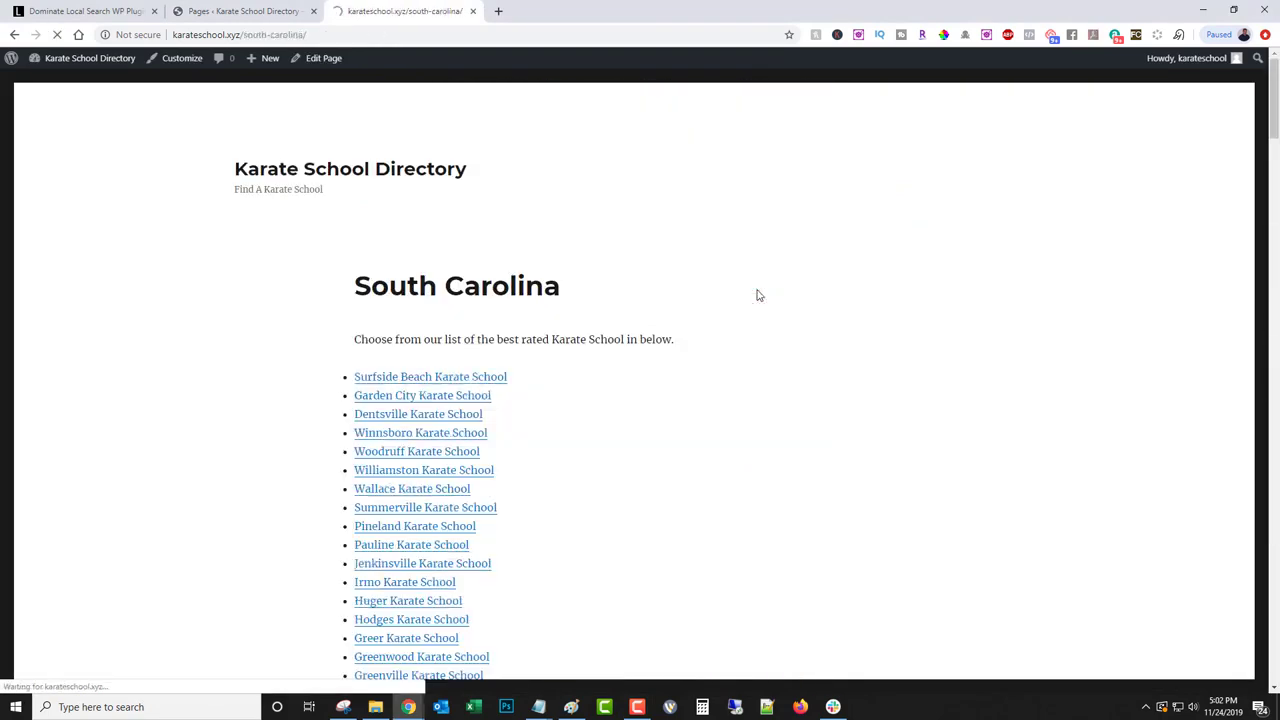
{"action": "left_click", "coordinate": [380, 416]}
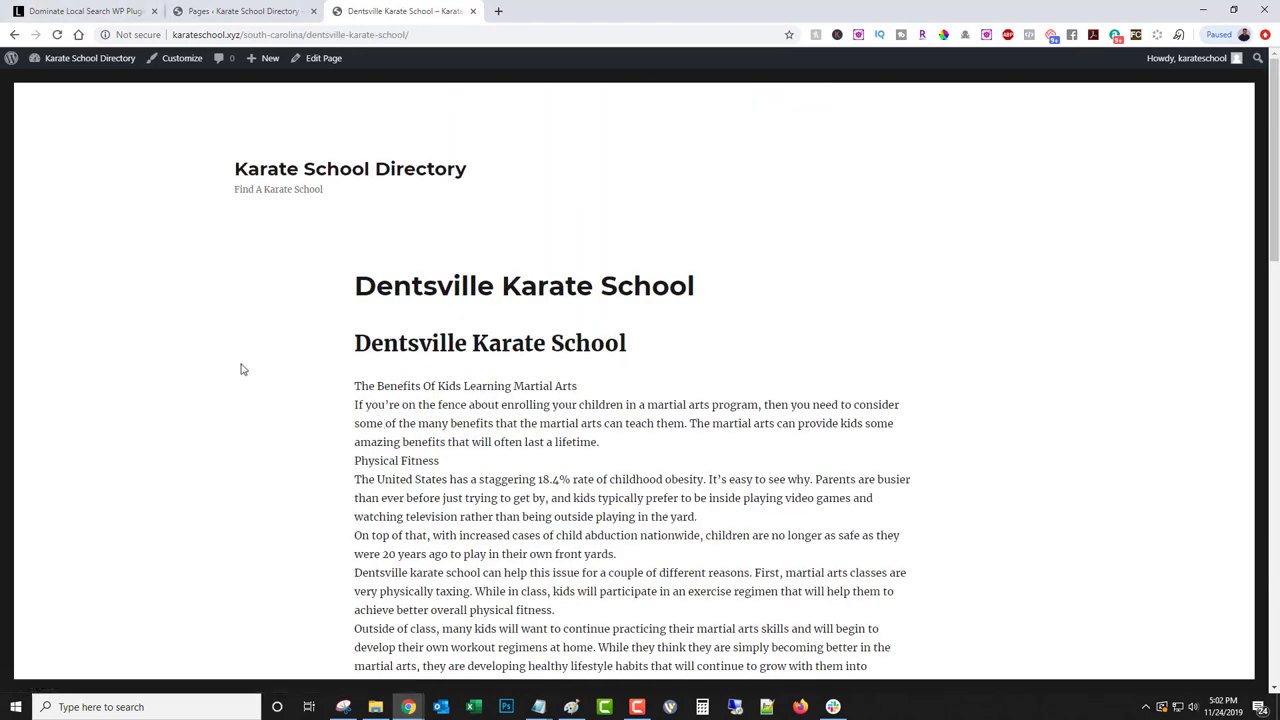
{"action": "scroll", "coordinate": [242, 368], "scroll_direction": "down", "scroll_amount": 3}
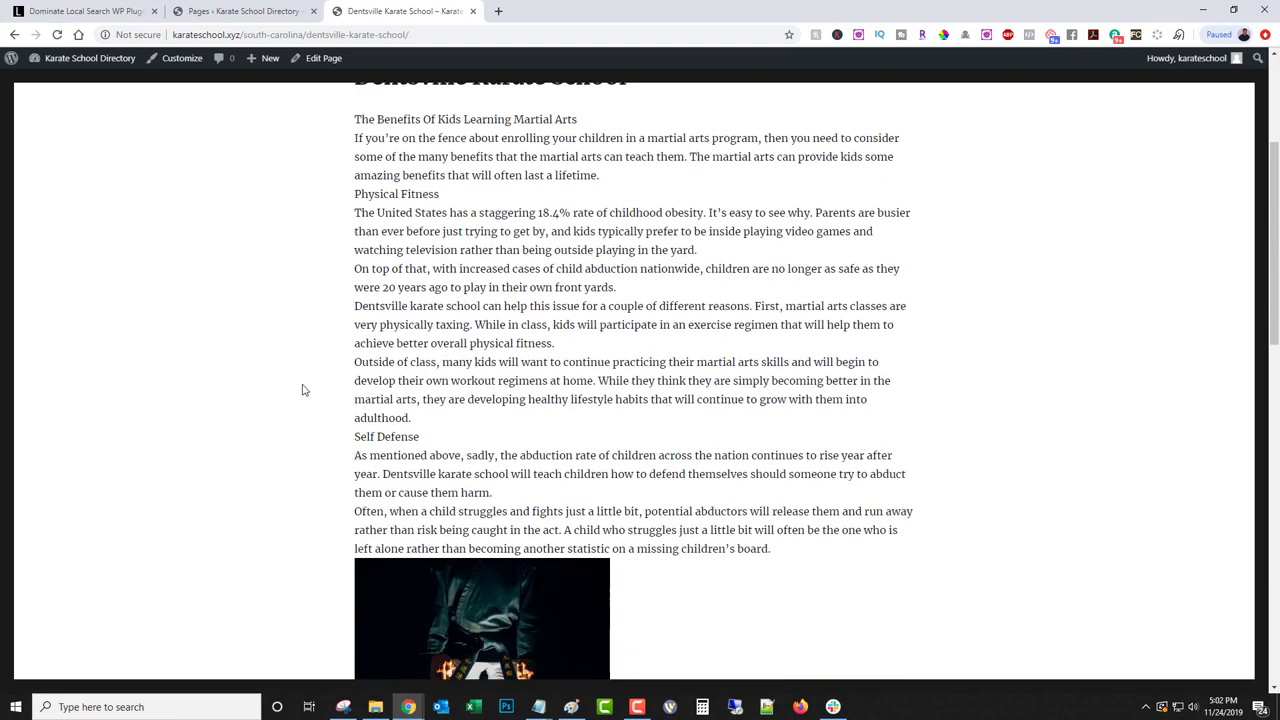
{"action": "scroll", "coordinate": [304, 390], "scroll_direction": "up", "scroll_amount": 3}
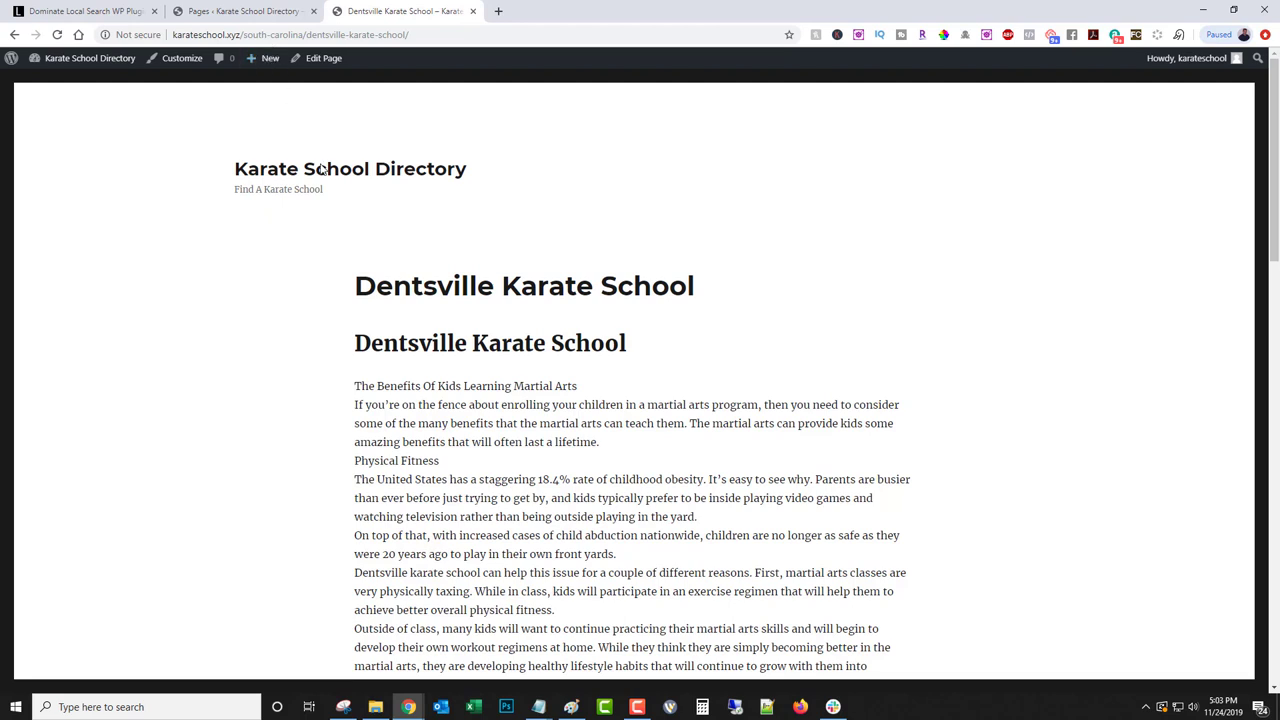
Step: Search the admin pages for 'charleston', finding 4 matches, then return to the Dentsville page
{"action": "left_click", "coordinate": [240, 11]}
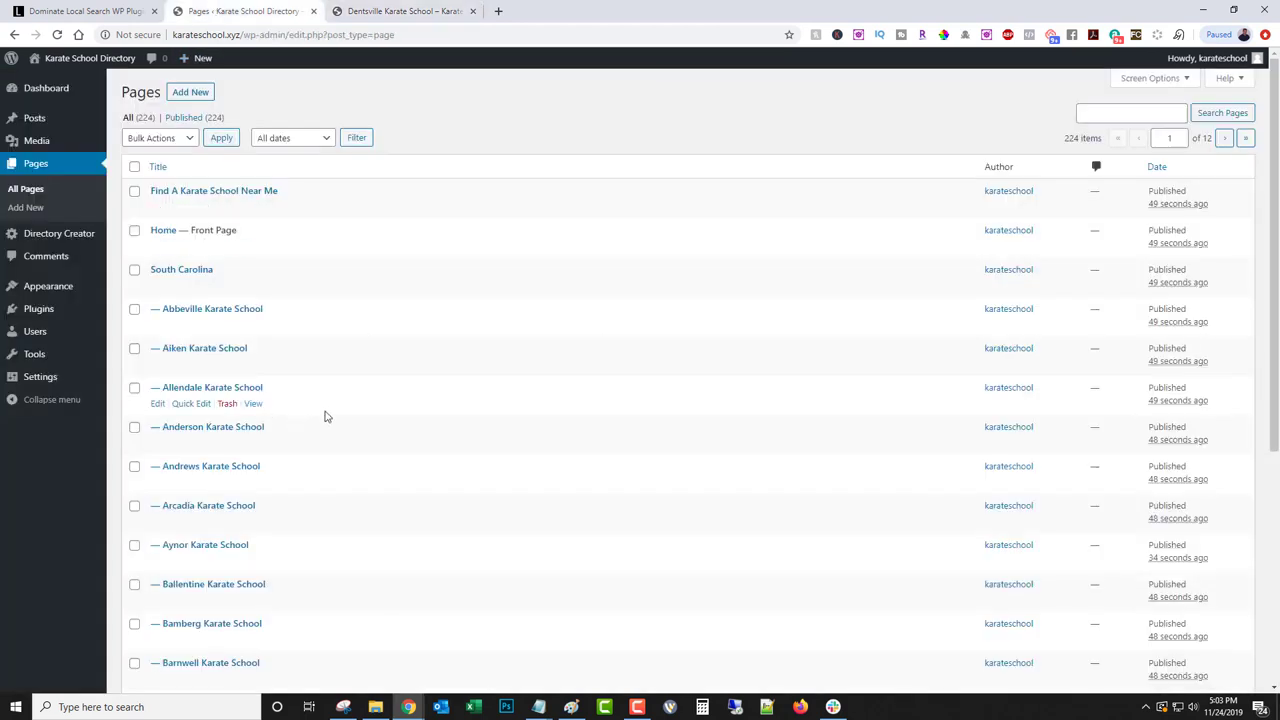
{"action": "scroll", "coordinate": [324, 416], "scroll_direction": "down", "scroll_amount": 3}
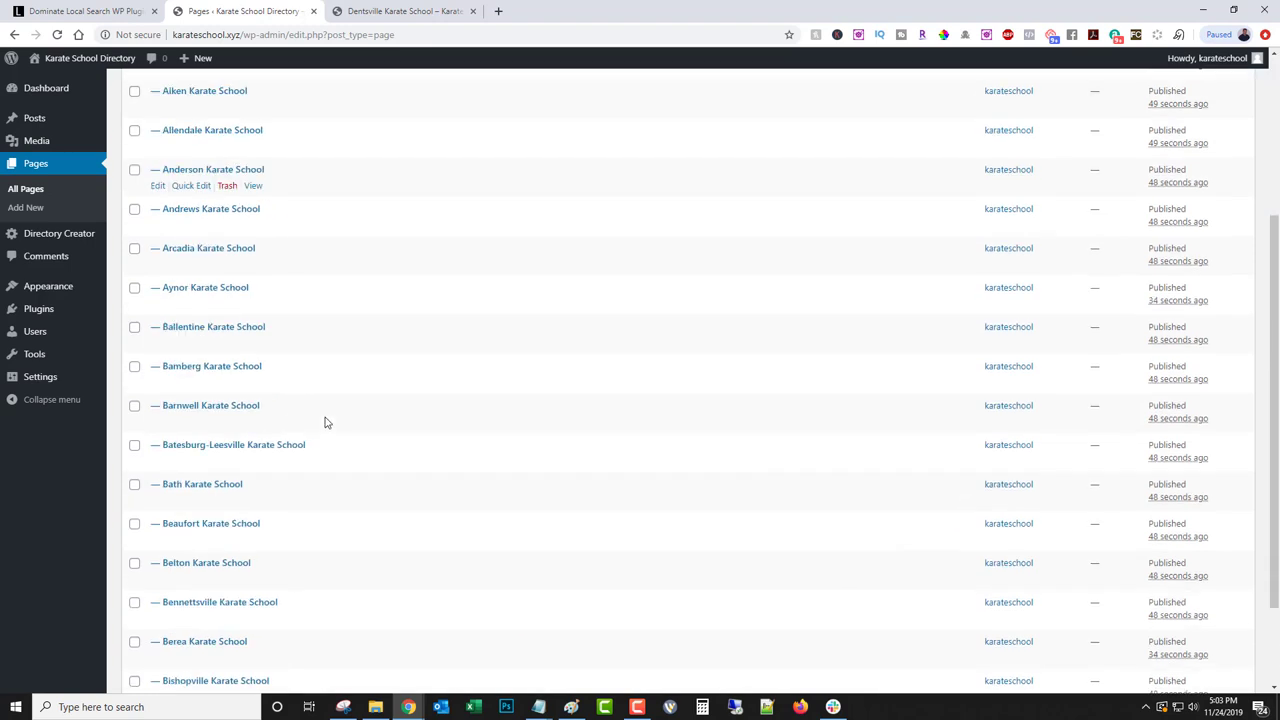
{"action": "scroll", "coordinate": [324, 424], "scroll_direction": "up", "scroll_amount": 3}
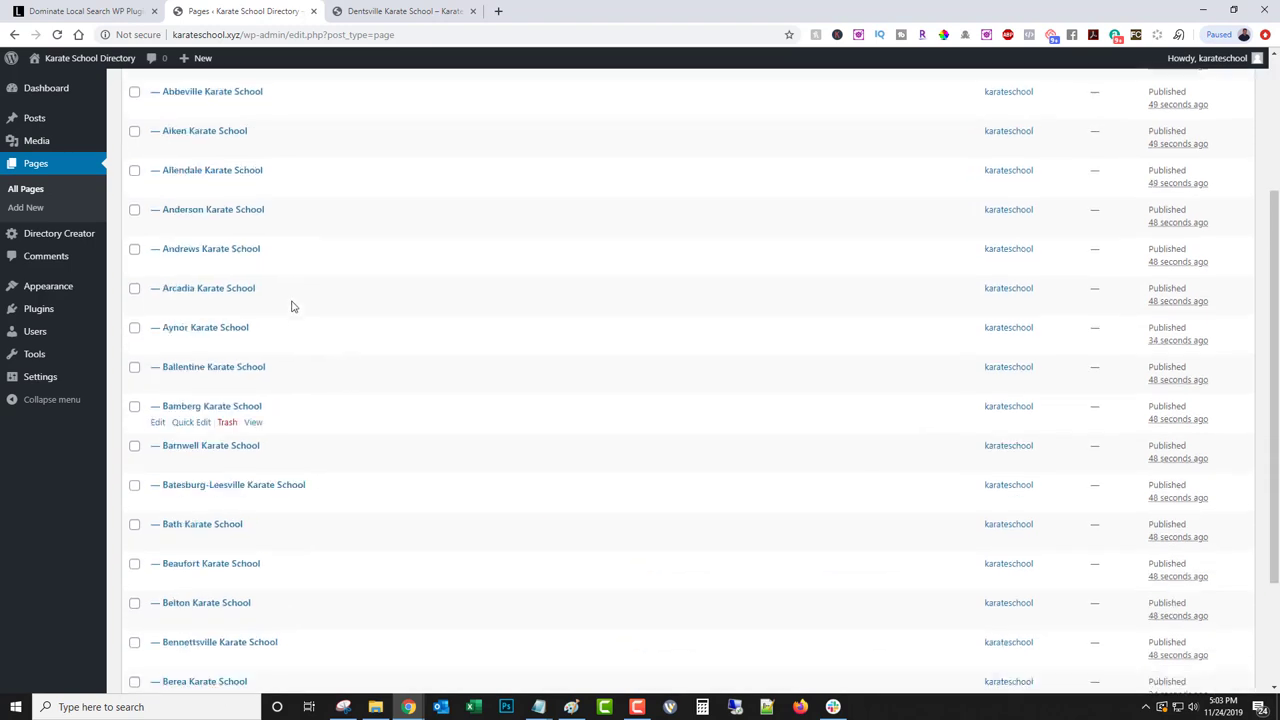
{"action": "left_click", "coordinate": [1113, 110]}
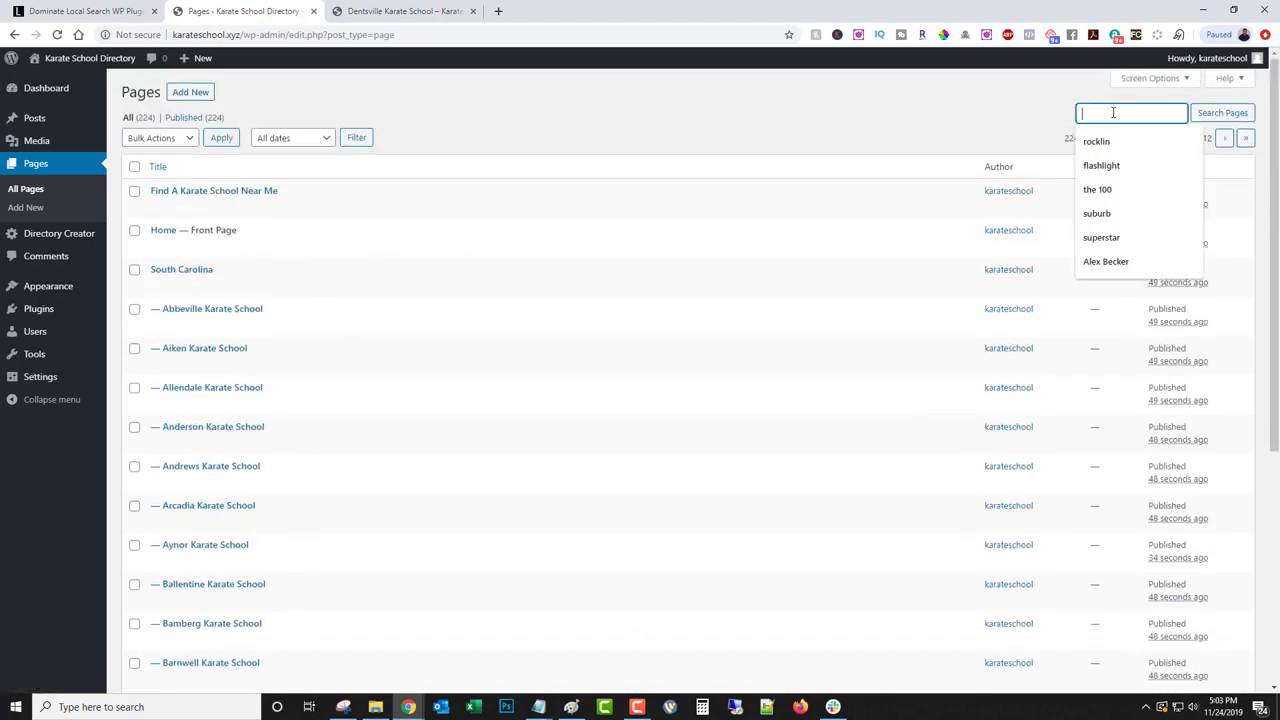
{"action": "type", "text": "char"}
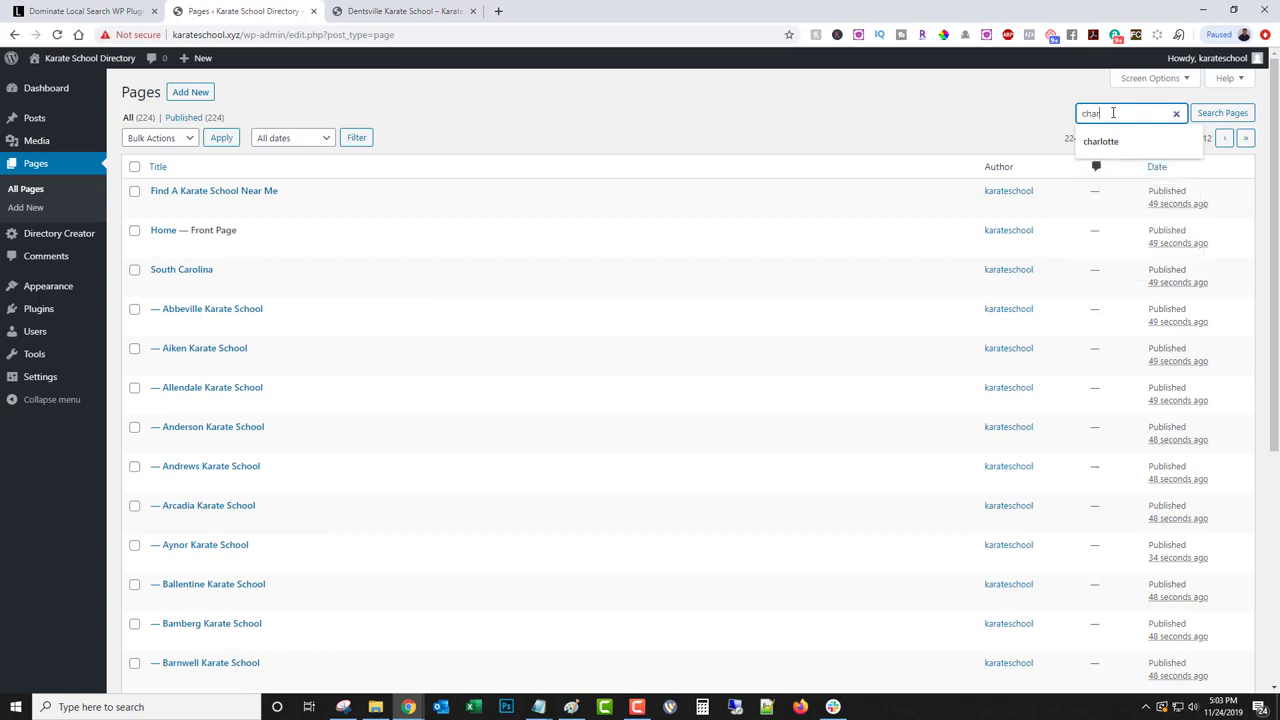
{"action": "type", "text": "leston"}
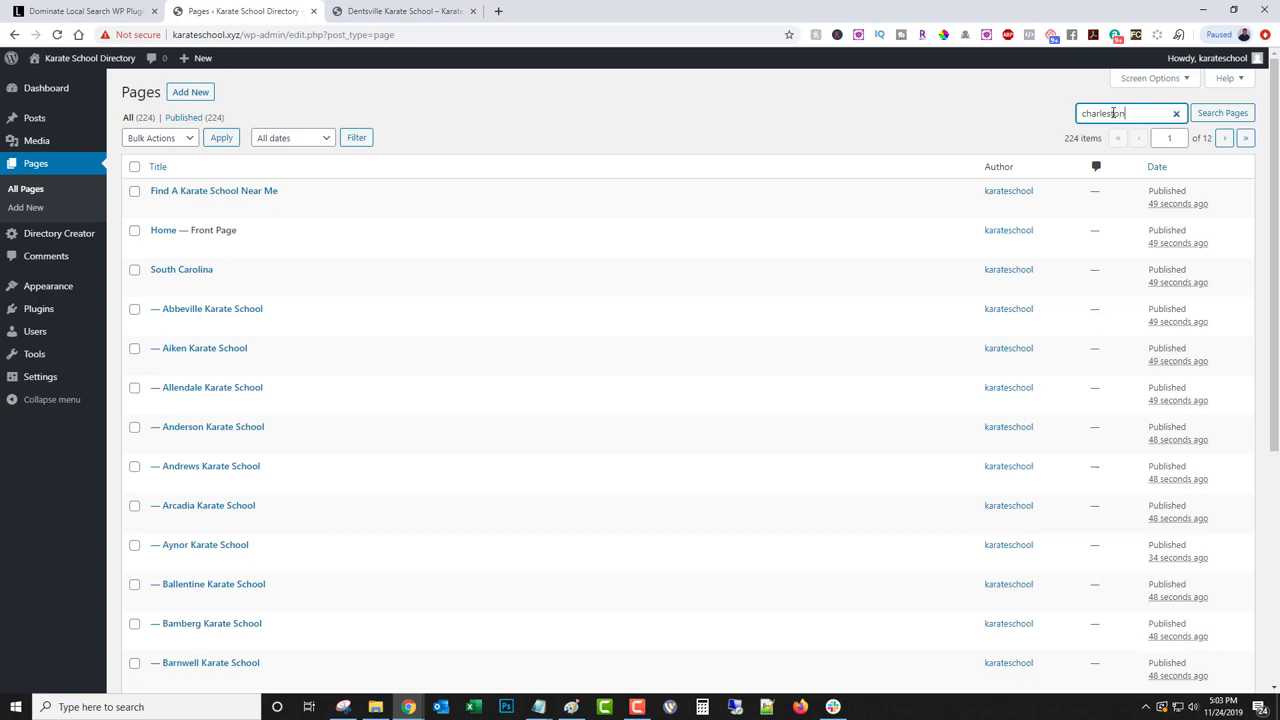
{"action": "key", "text": "Return"}
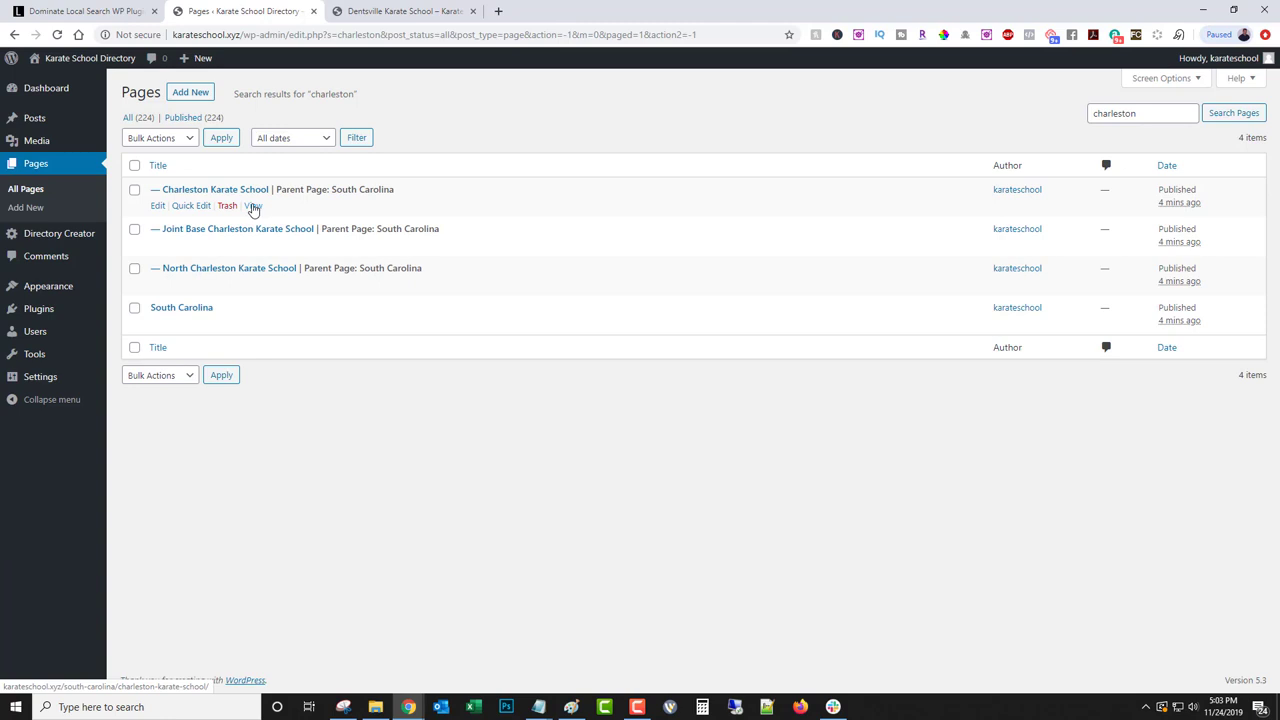
{"action": "left_click", "coordinate": [376, 10]}
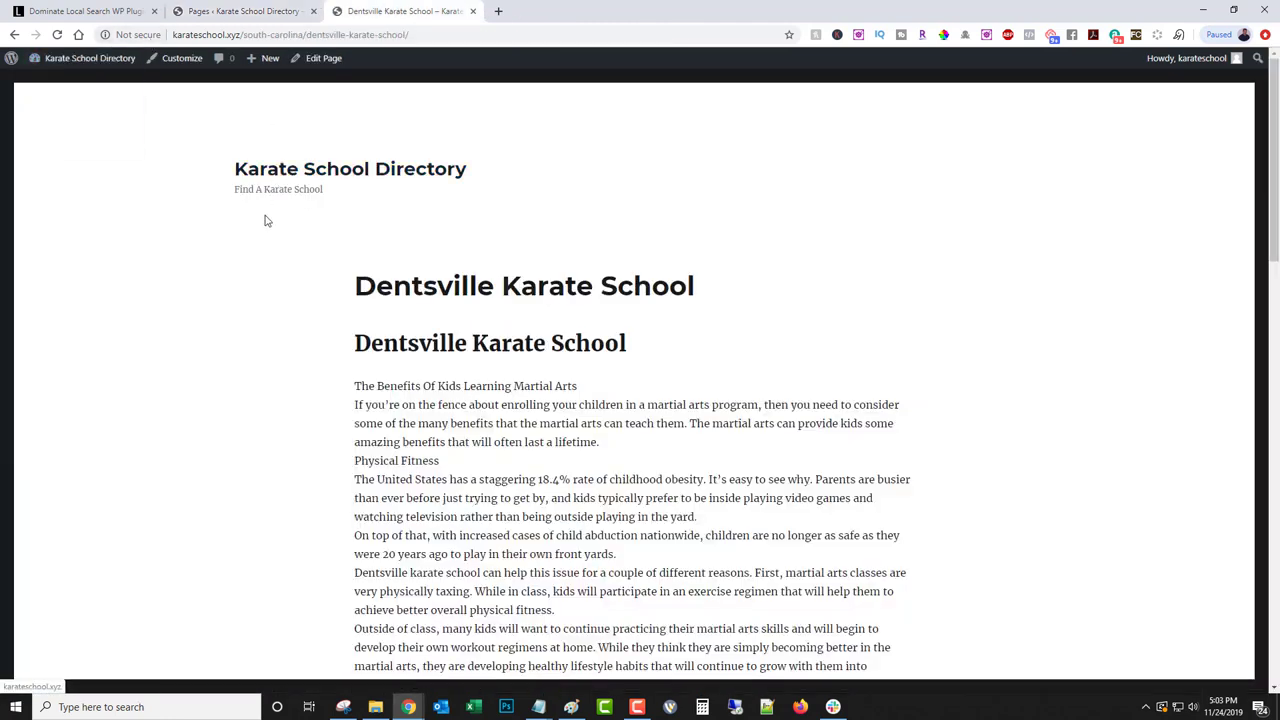
Step: Reload the site's Home page, then view the Legiit Dominate Local Search WP Plugin listing
{"action": "left_click", "coordinate": [250, 168]}
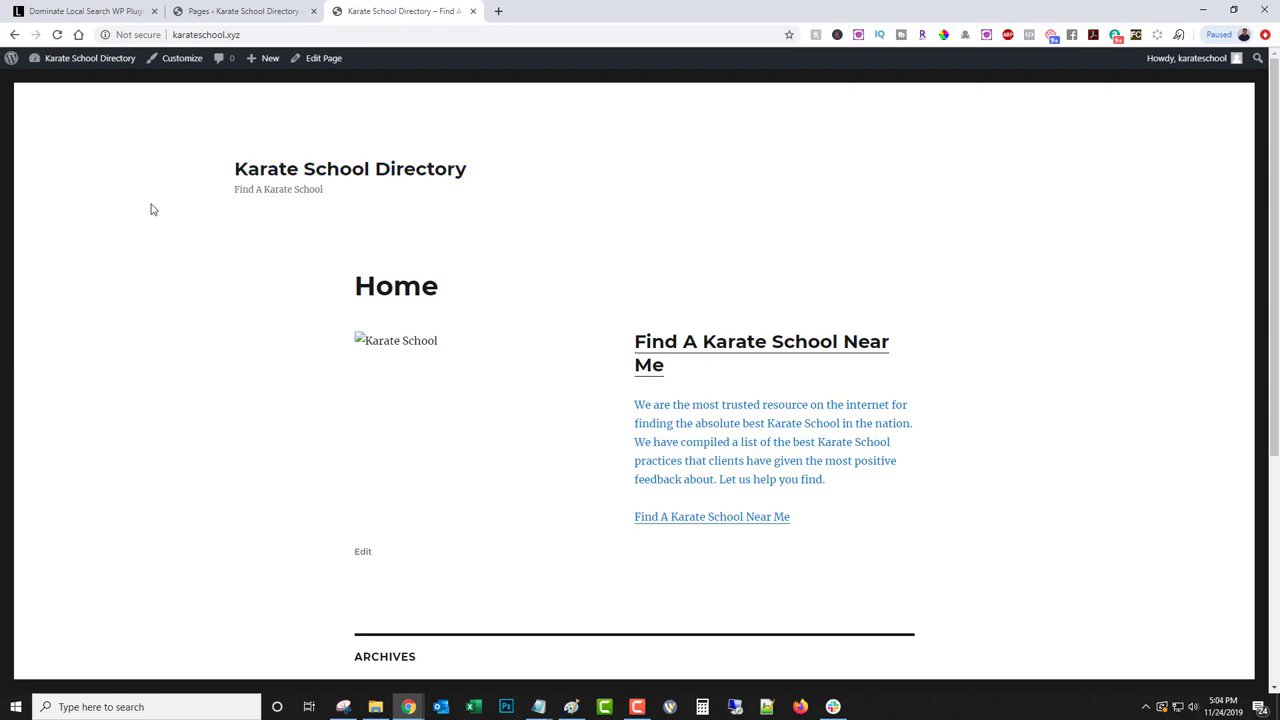
{"action": "left_click", "coordinate": [94, 11]}
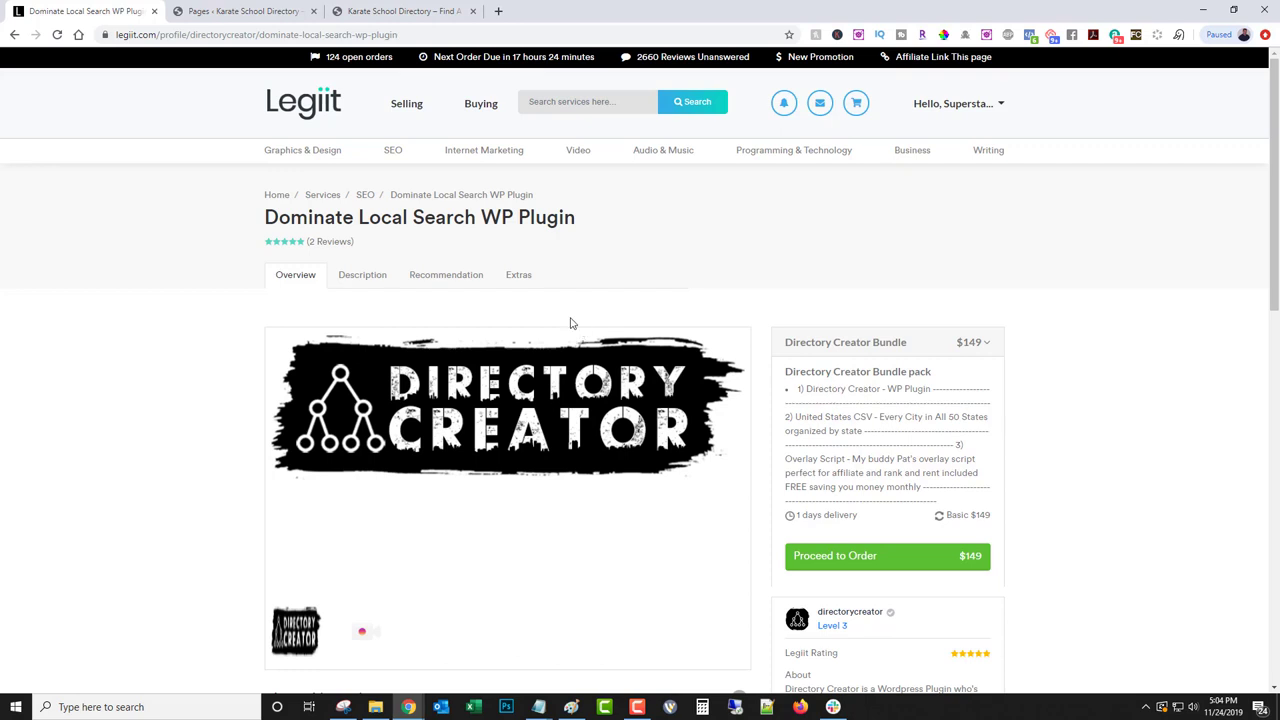
{"action": "left_click", "coordinate": [221, 10]}
{"action": "left_click", "coordinate": [345, 8]}
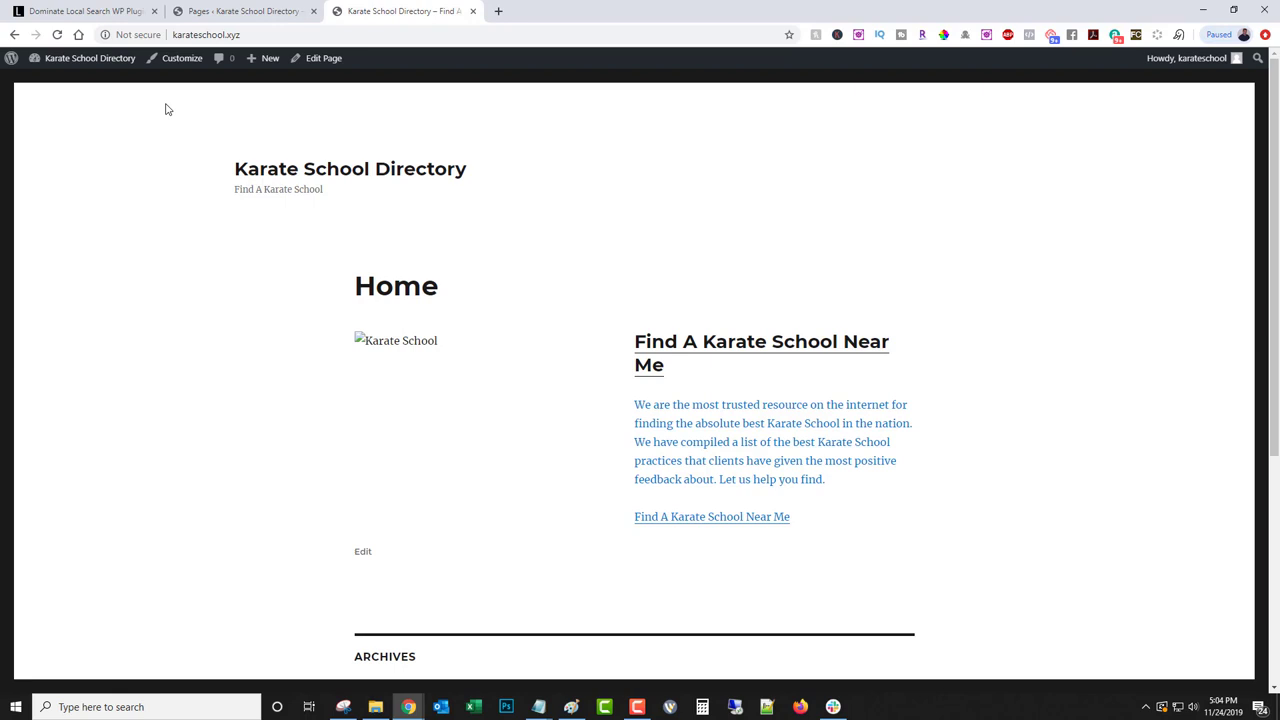
{"action": "left_click", "coordinate": [72, 10]}
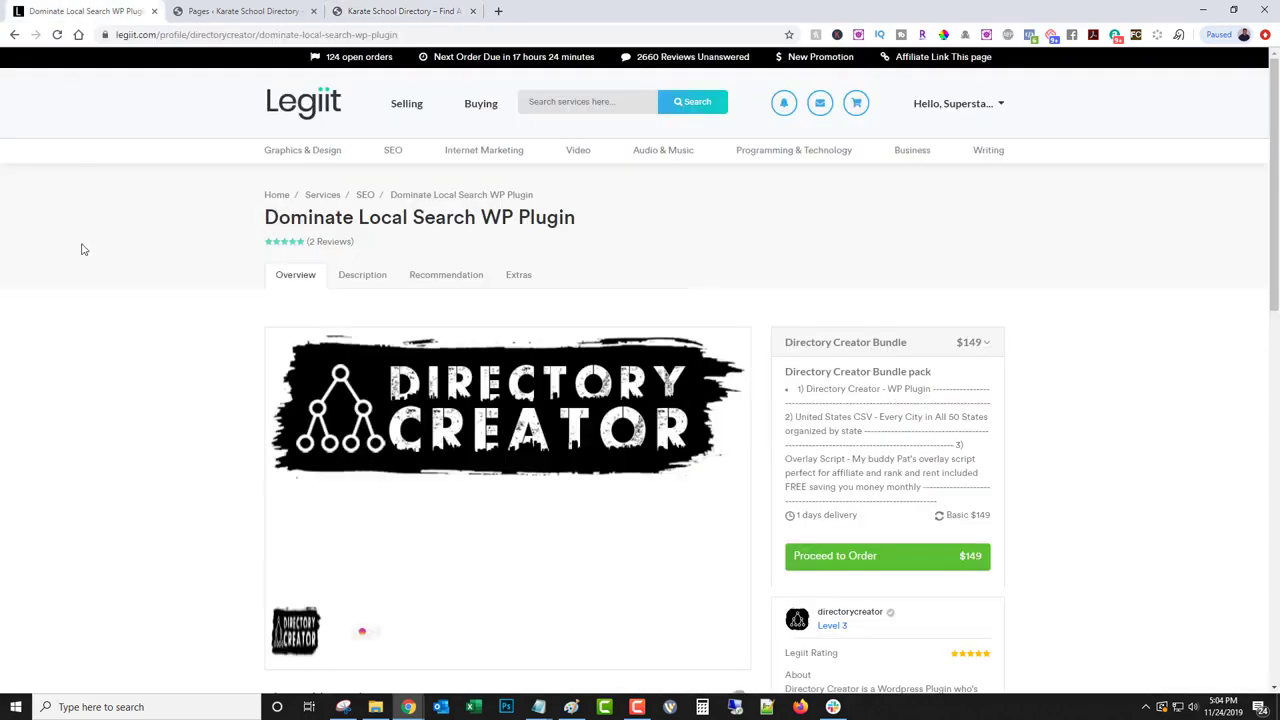